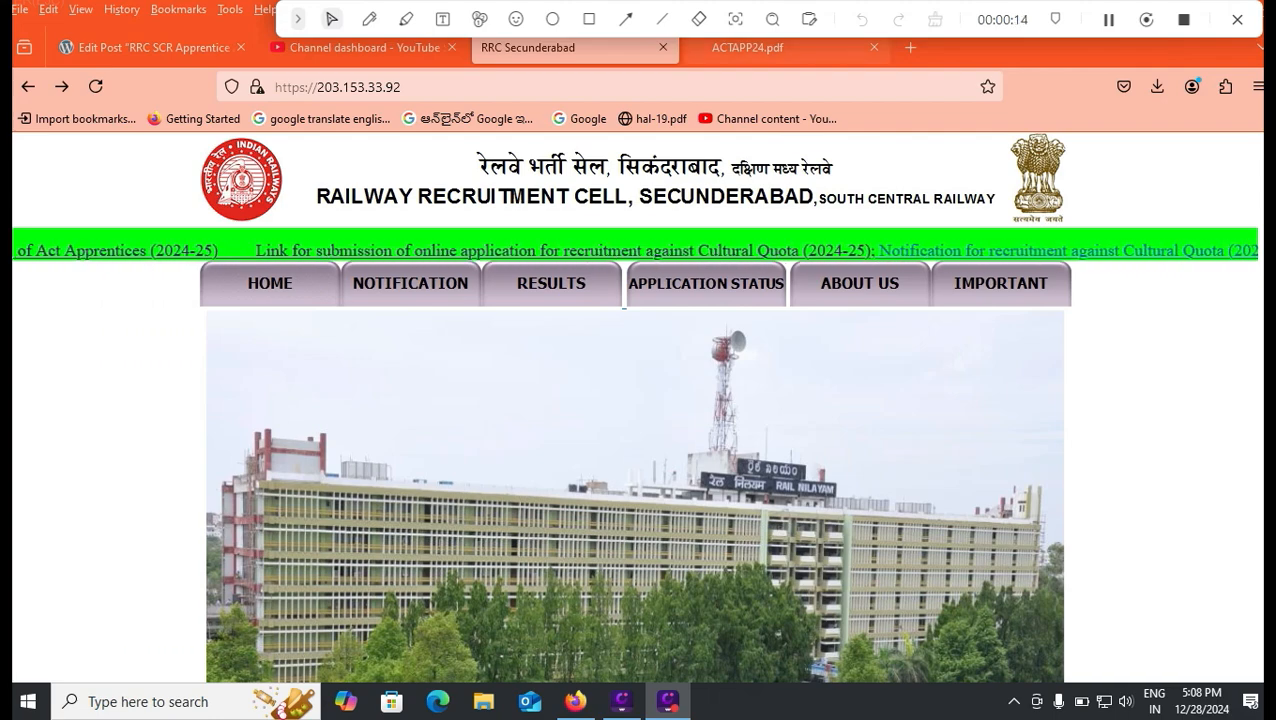
- Follow the Act Apprentices link to the onlineregister.org.in page listing 4232 apprentice posts
click(760, 47)
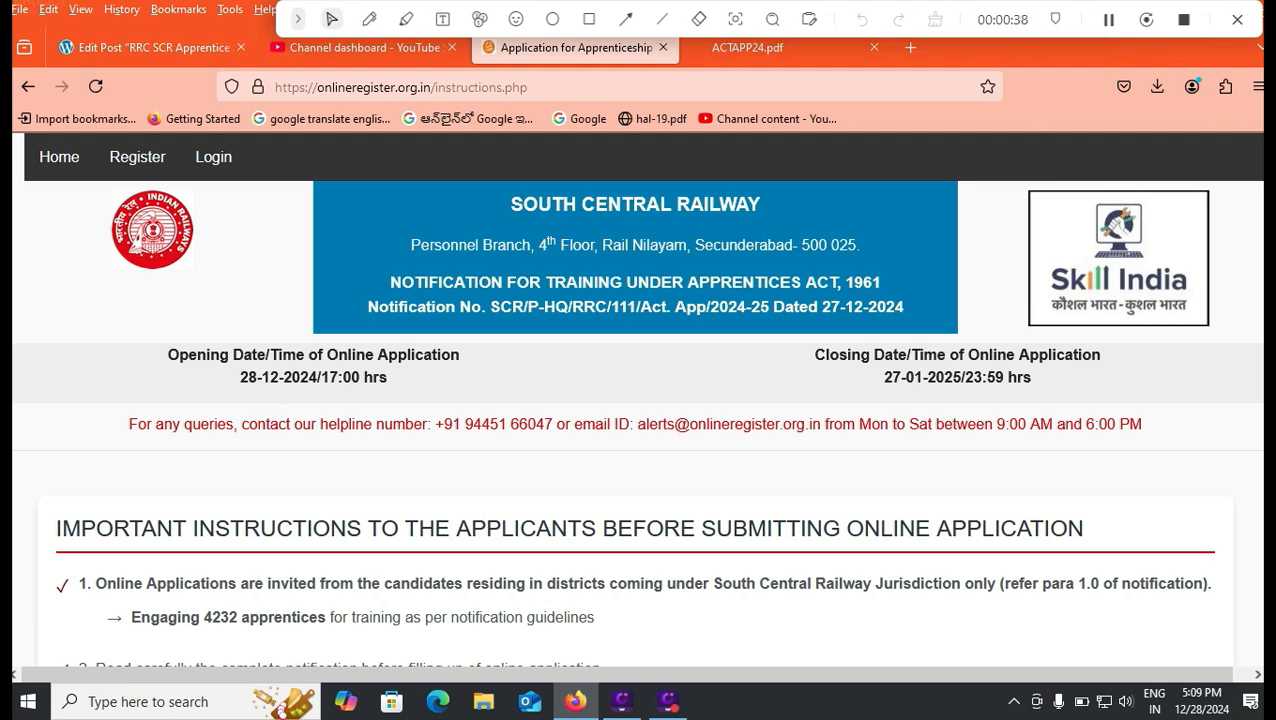
scroll(638, 400, down, 2)
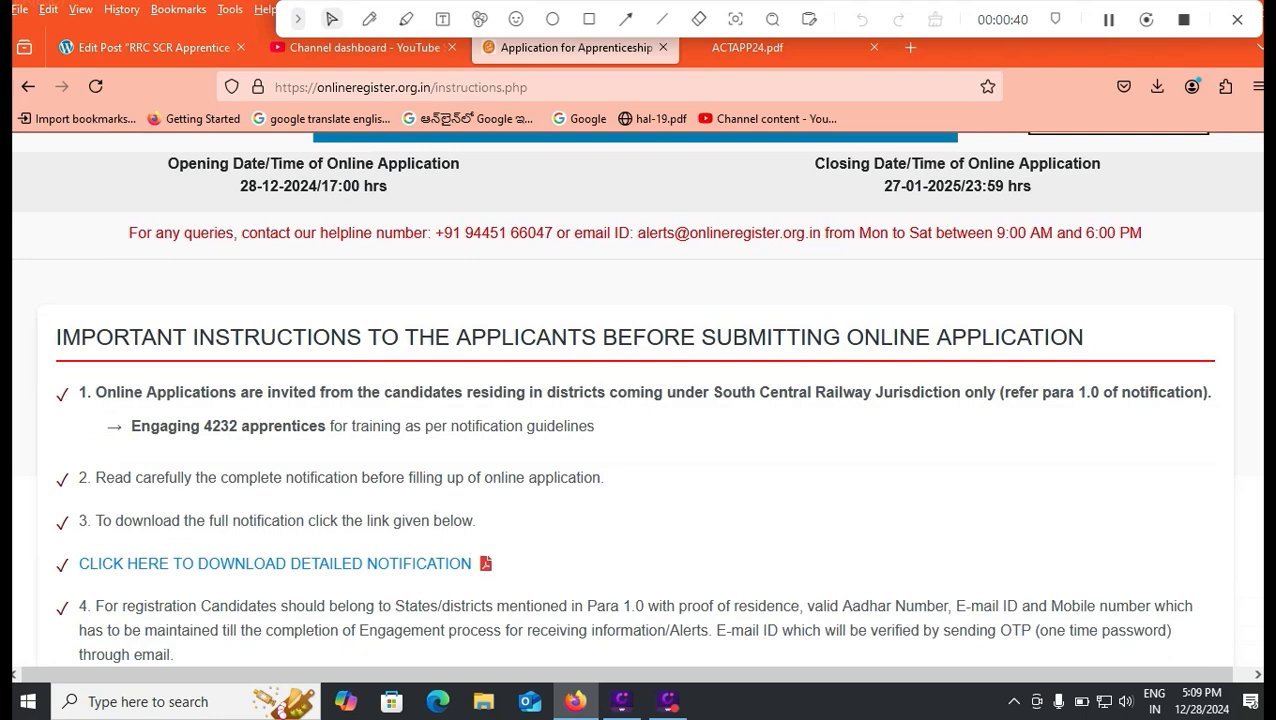
scroll(638, 400, down, 4)
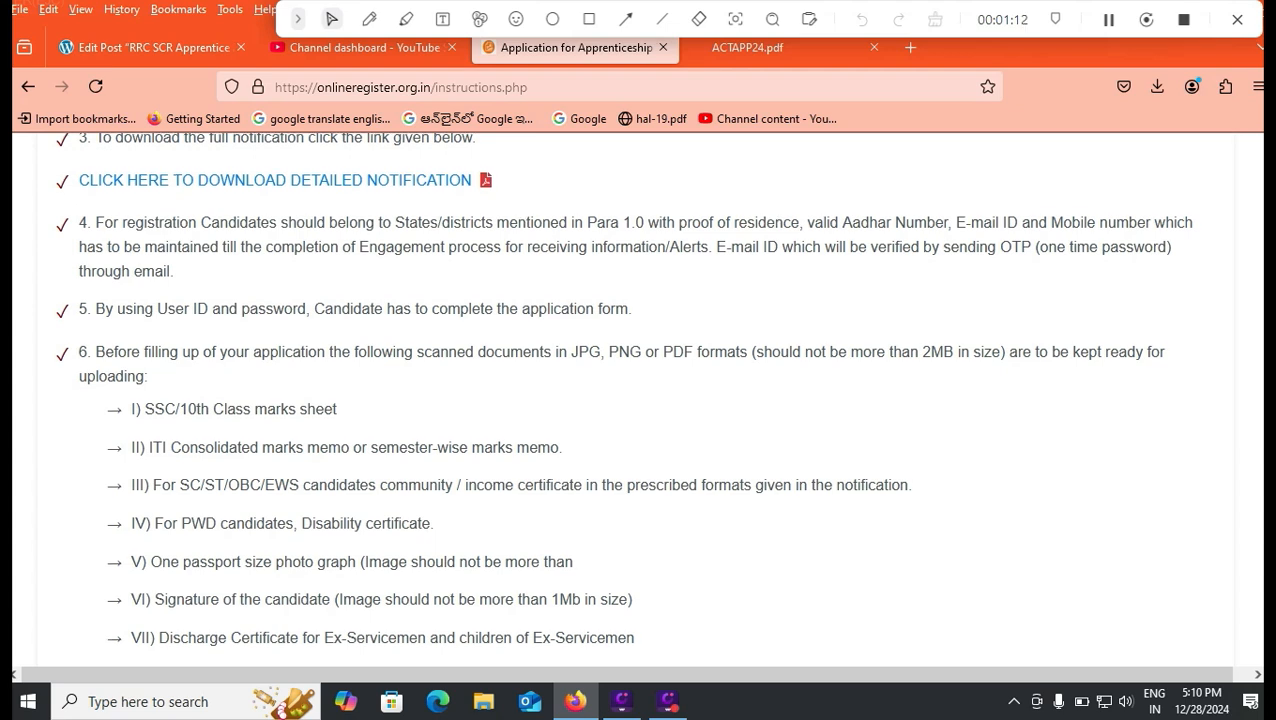
scroll(623, 390, down, 2)
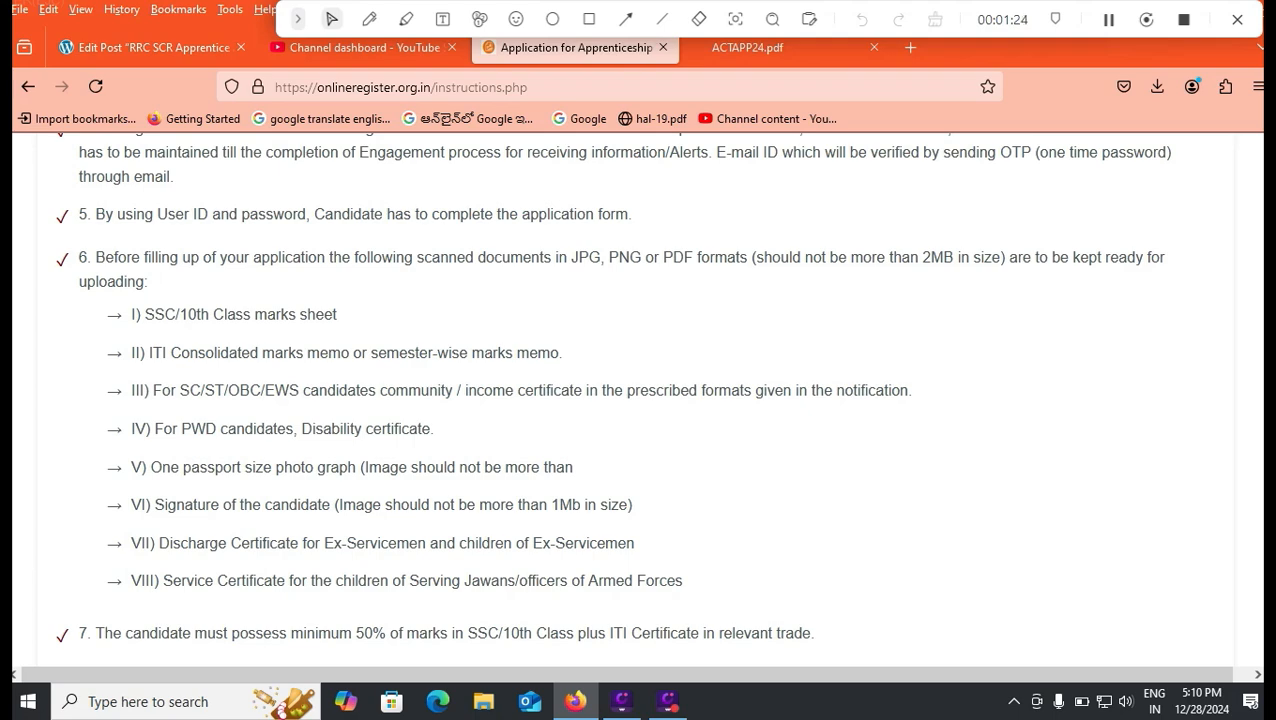
- Scroll to the bottom of the instructions and box the New Registration area with an annotation
scroll(638, 400, down, 3)
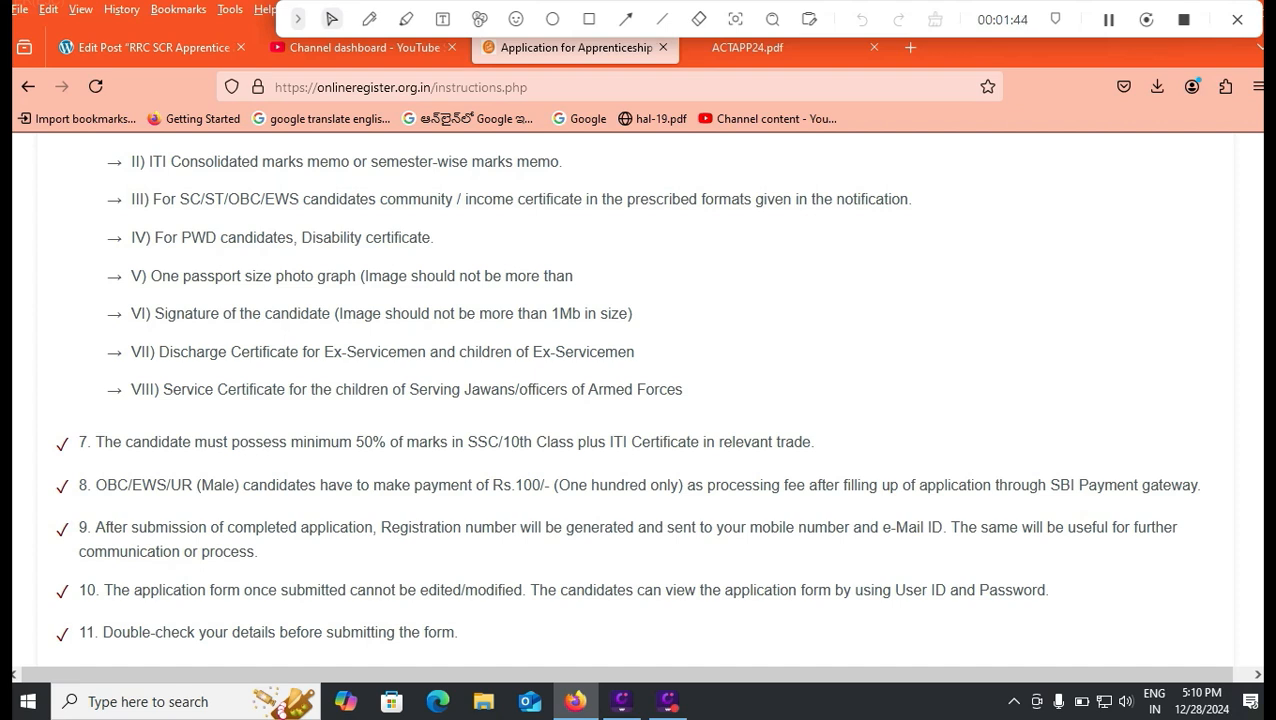
scroll(638, 400, down, 2)
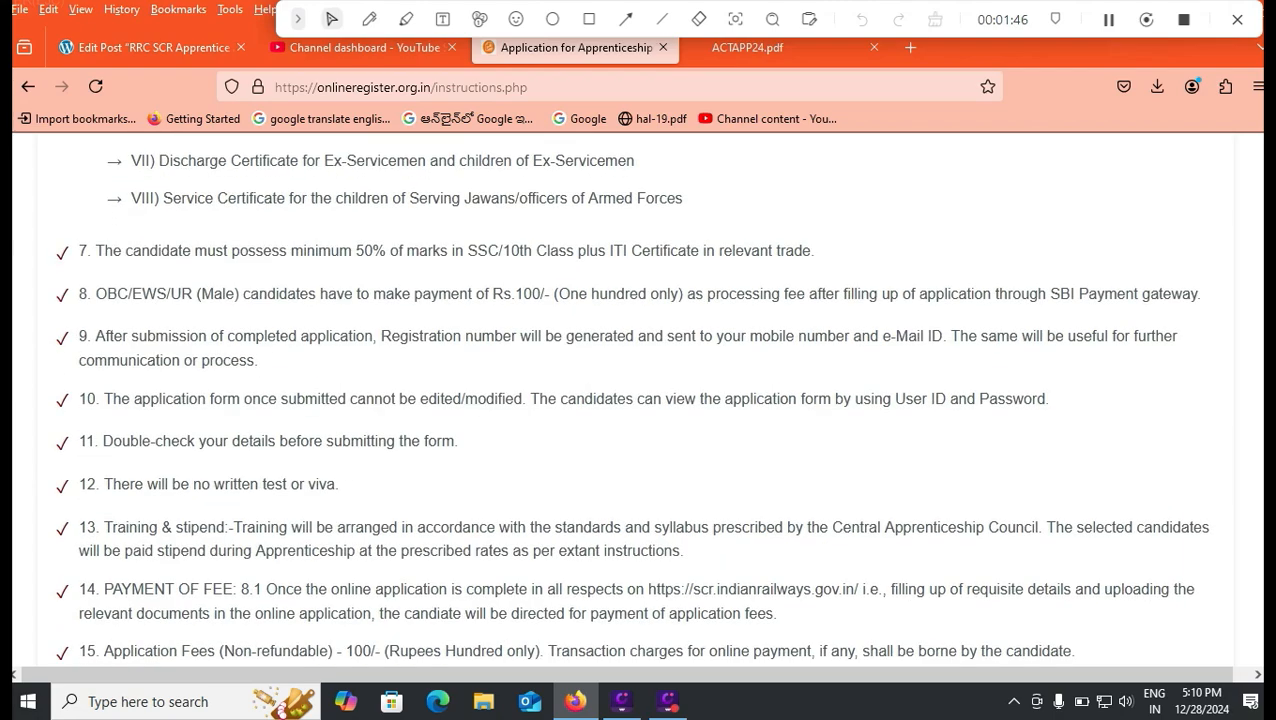
scroll(634, 400, down, 2)
scroll(634, 400, down, 2)
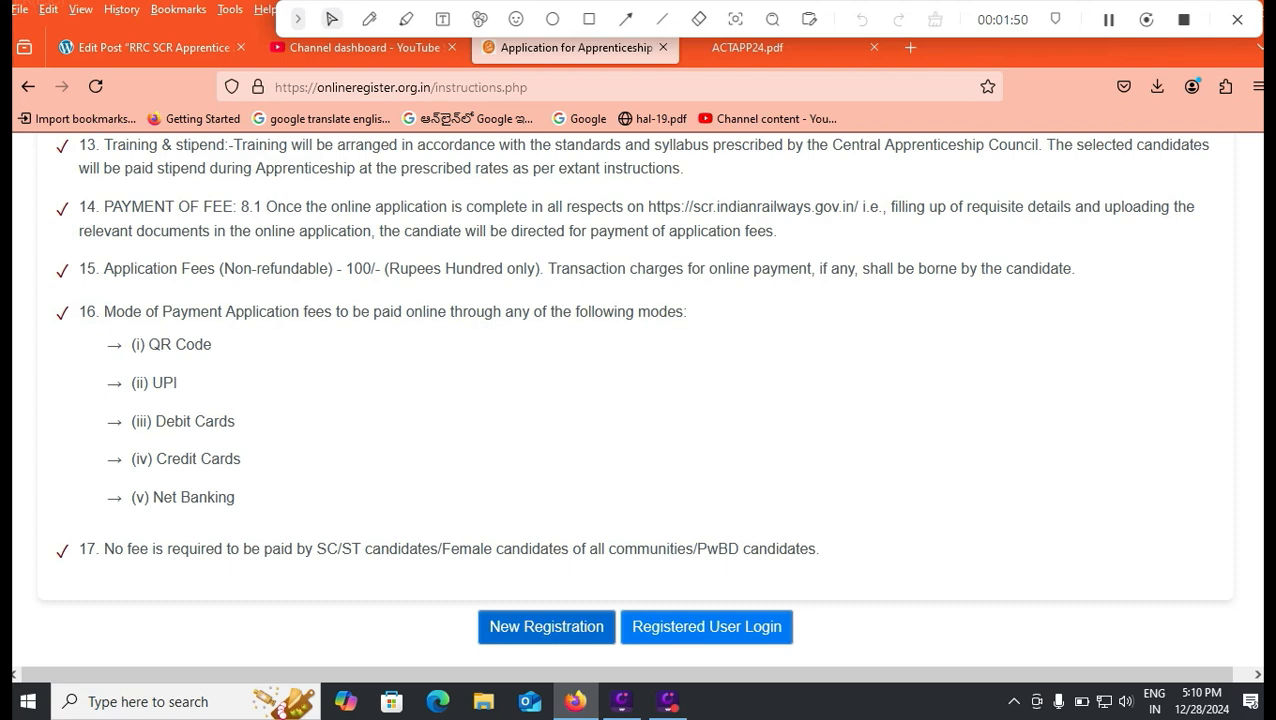
click(589, 19)
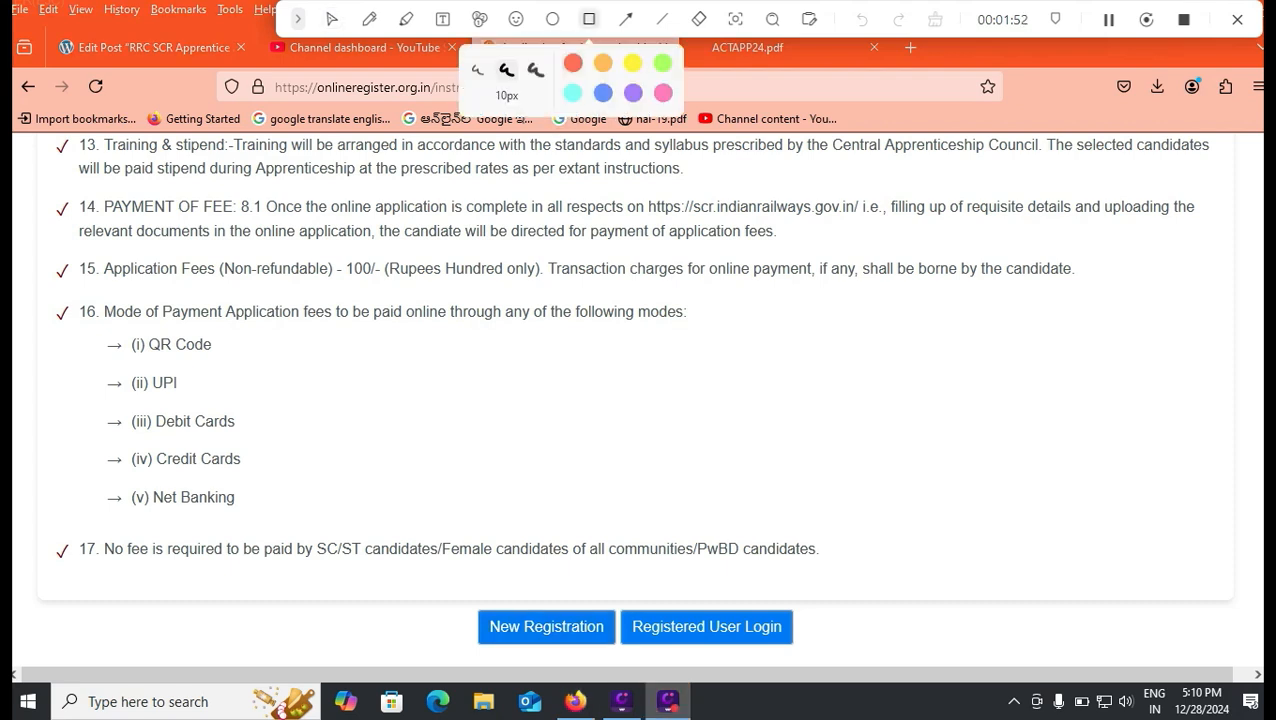
mouse_move(438, 590)
mouse_down()
mouse_move(538, 650)
mouse_move(625, 659)
mouse_up()
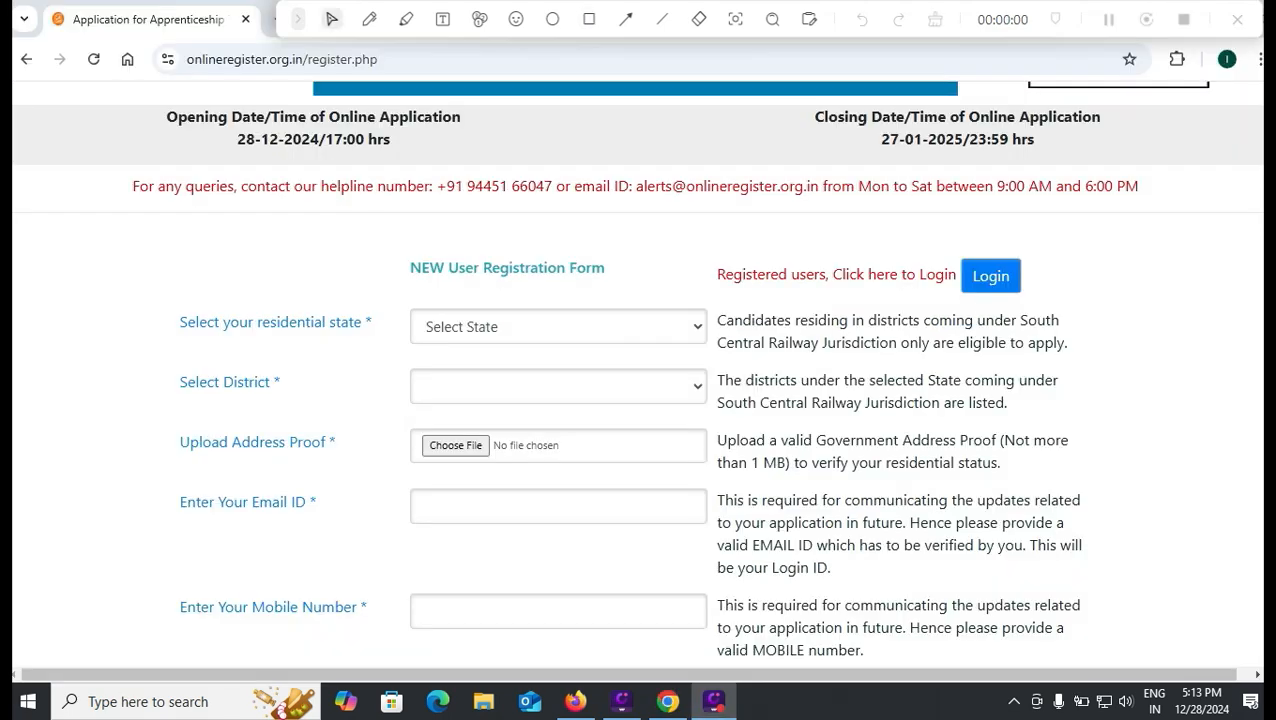
scroll(638, 380, up, 3)
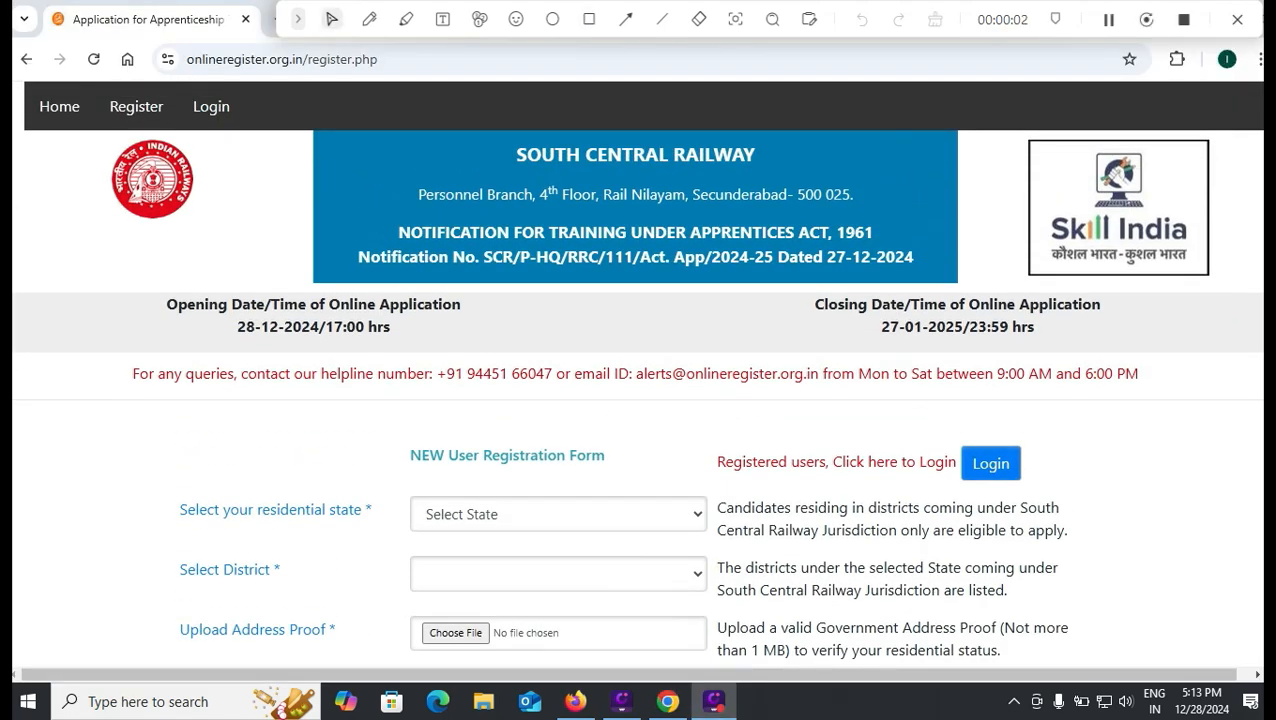
scroll(636, 373, down, 1)
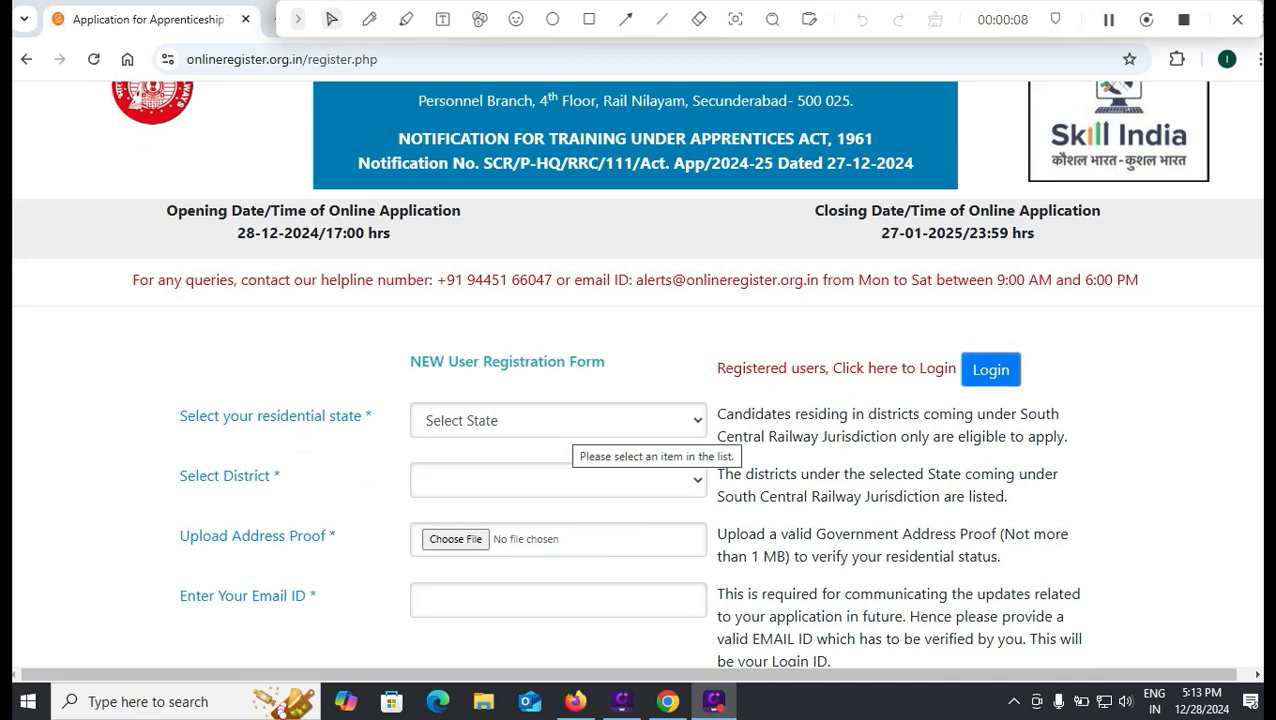
click(573, 422)
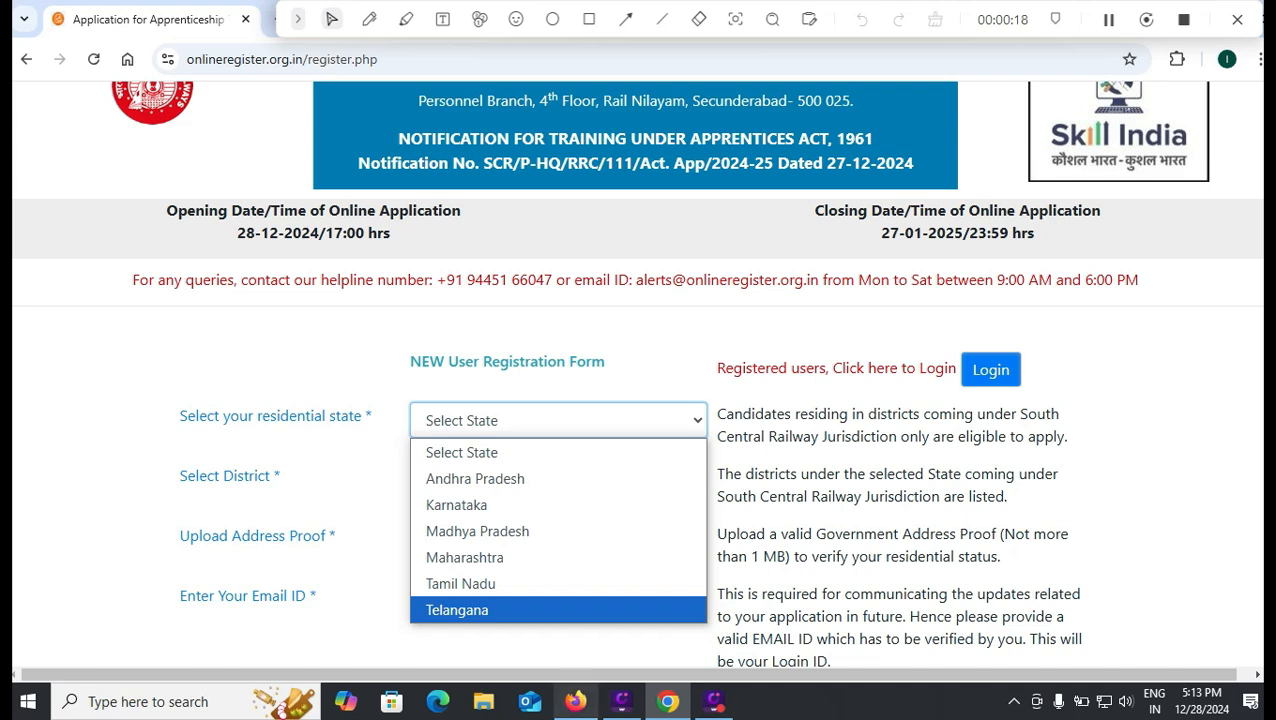
mouse_move(575, 701)
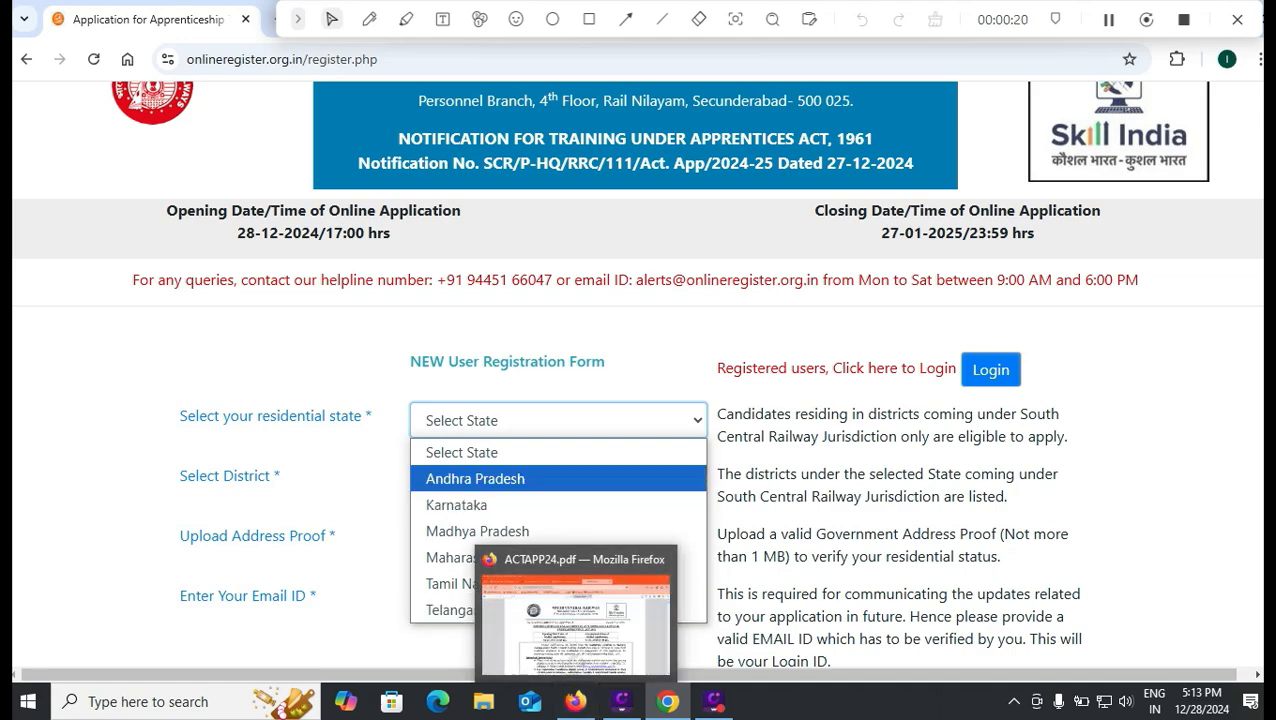
click(575, 701)
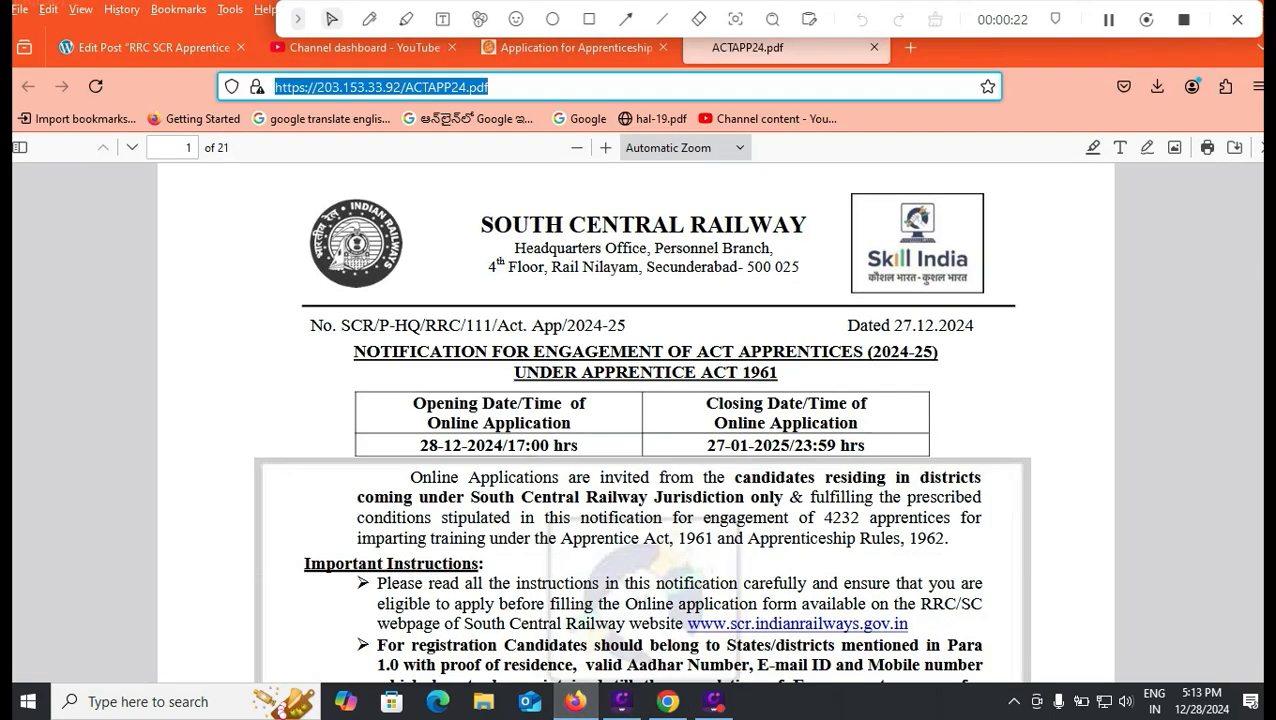
scroll(641, 425, down, 3)
scroll(641, 425, down, 6)
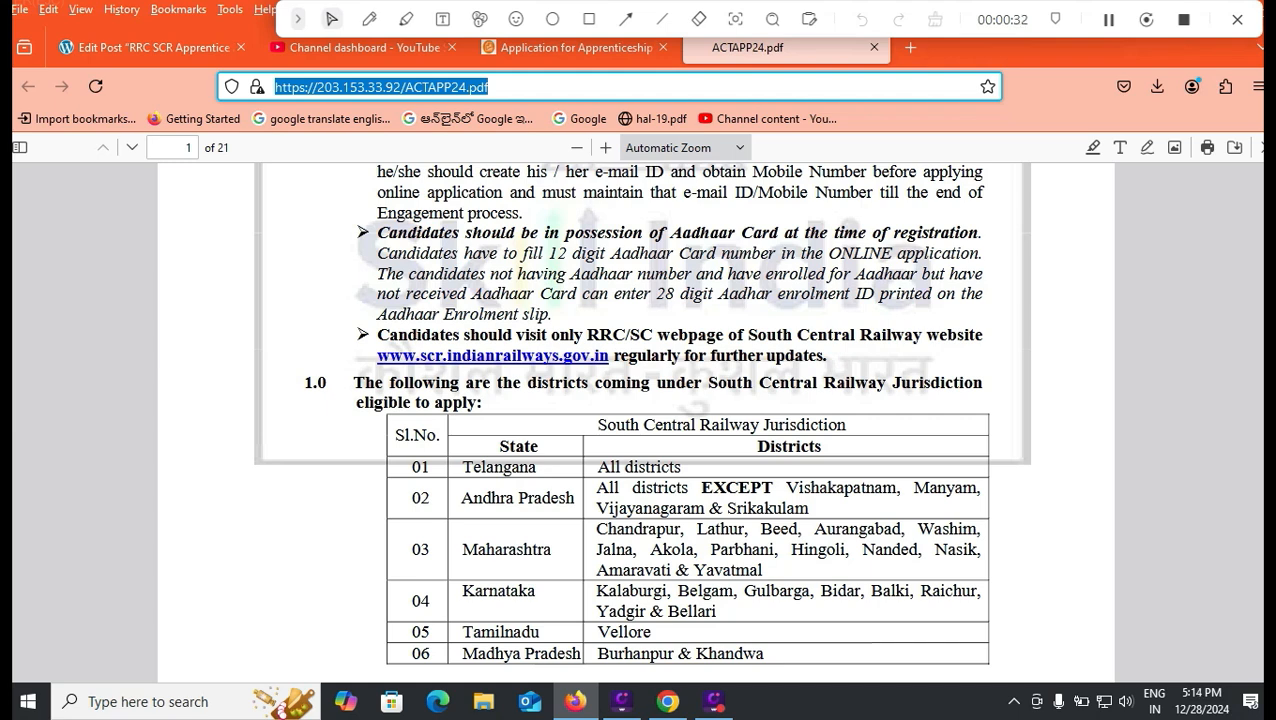
click(668, 701)
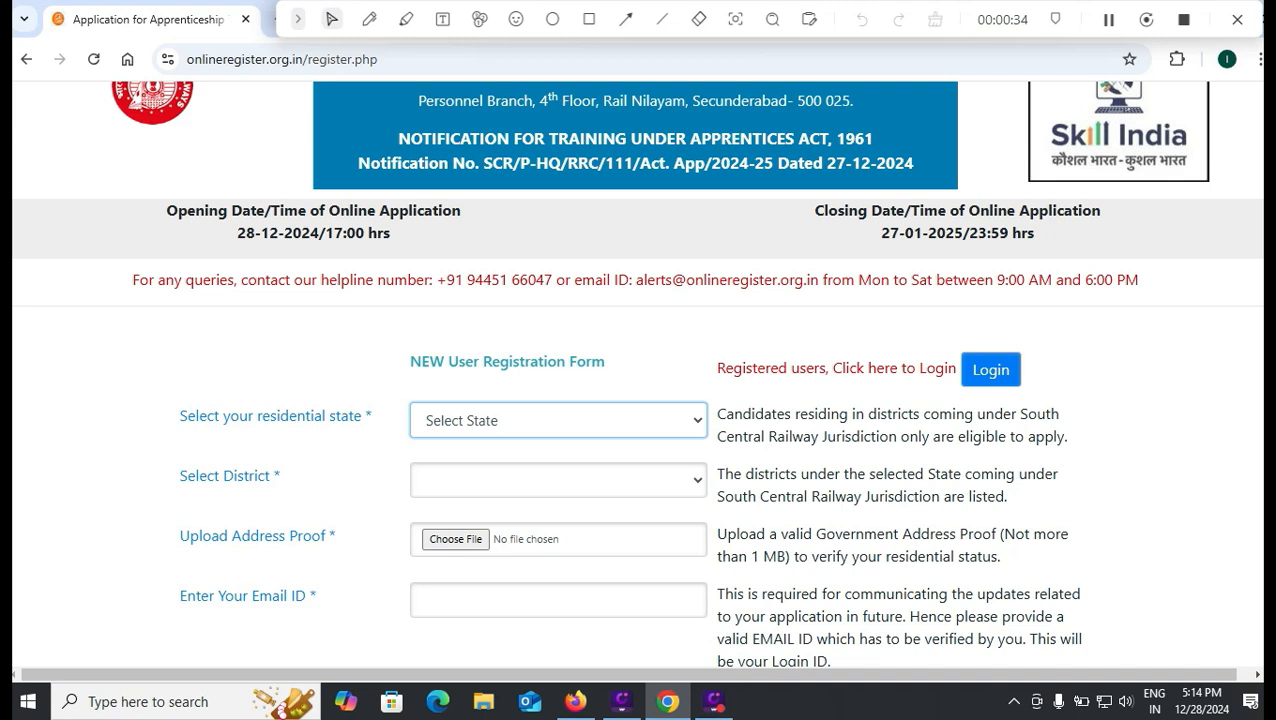
- Select Andhra Pradesh as residential state and Chittoor as district
click(558, 420)
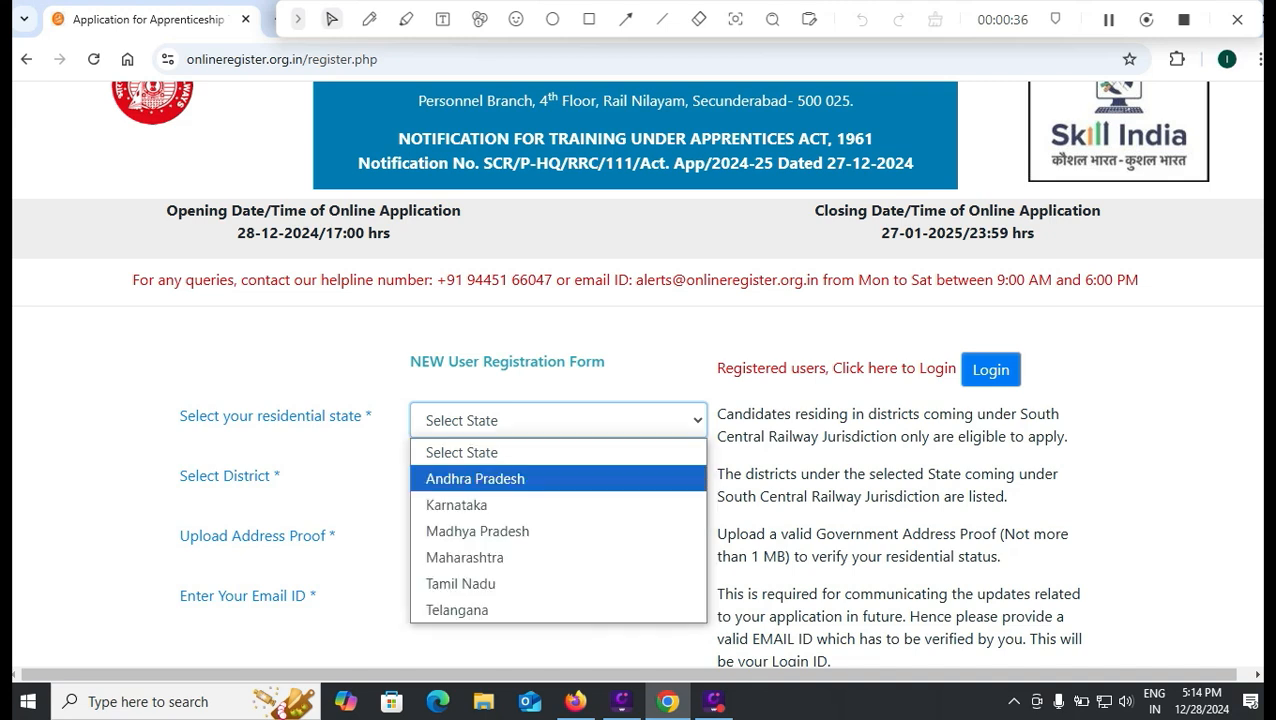
click(475, 478)
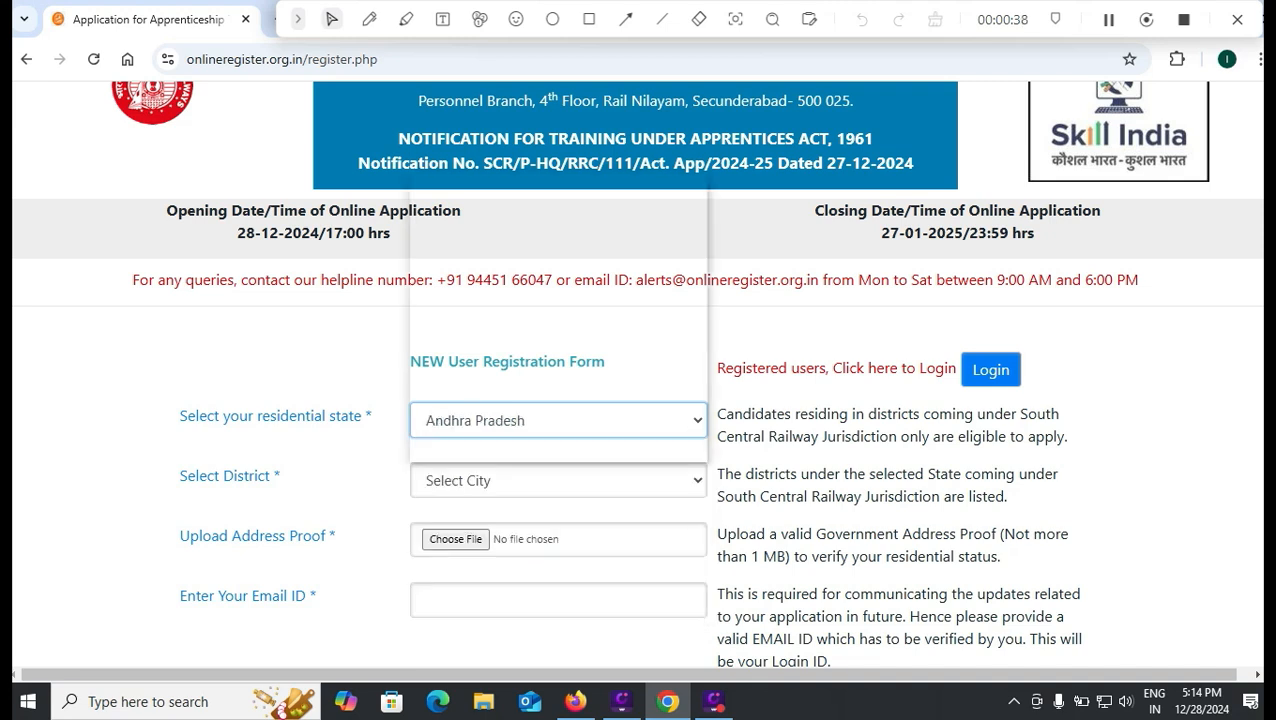
click(558, 480)
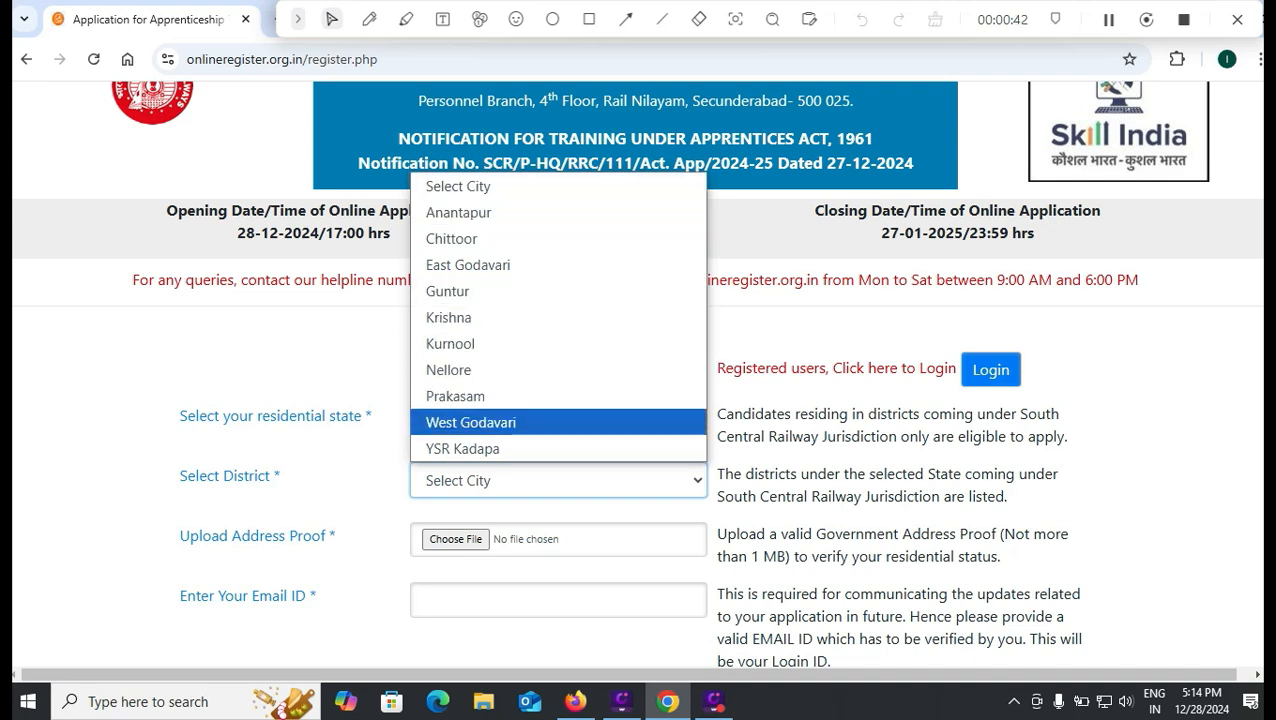
click(455, 238)
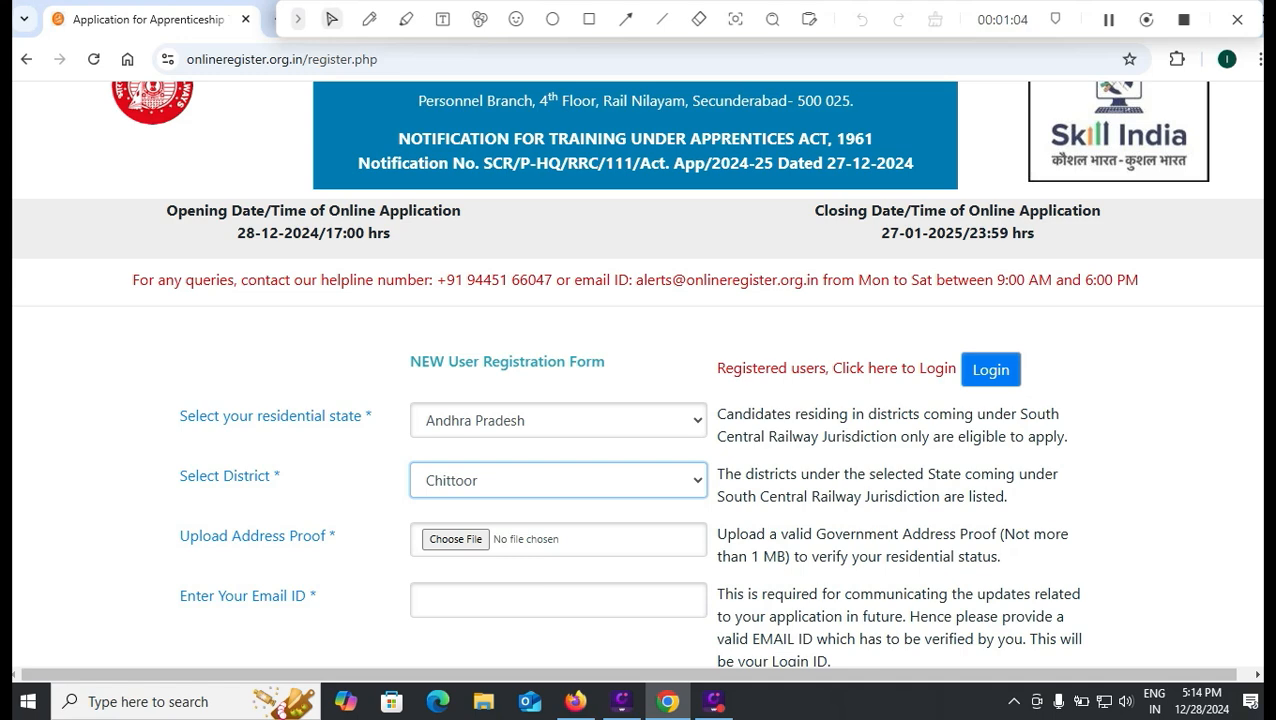
scroll(638, 380, down, 2)
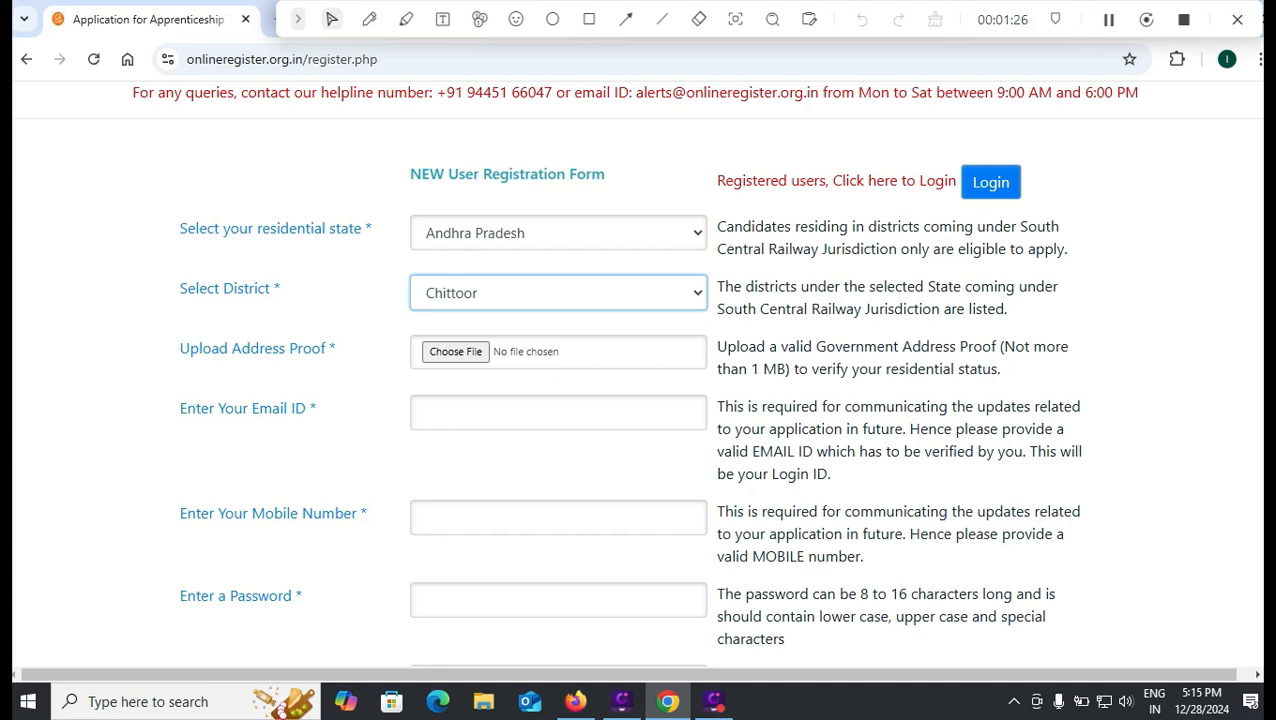
- Enter the applicant's email, highlight the 8–16 character password rule, and draft the password elsewhere
click(558, 412)
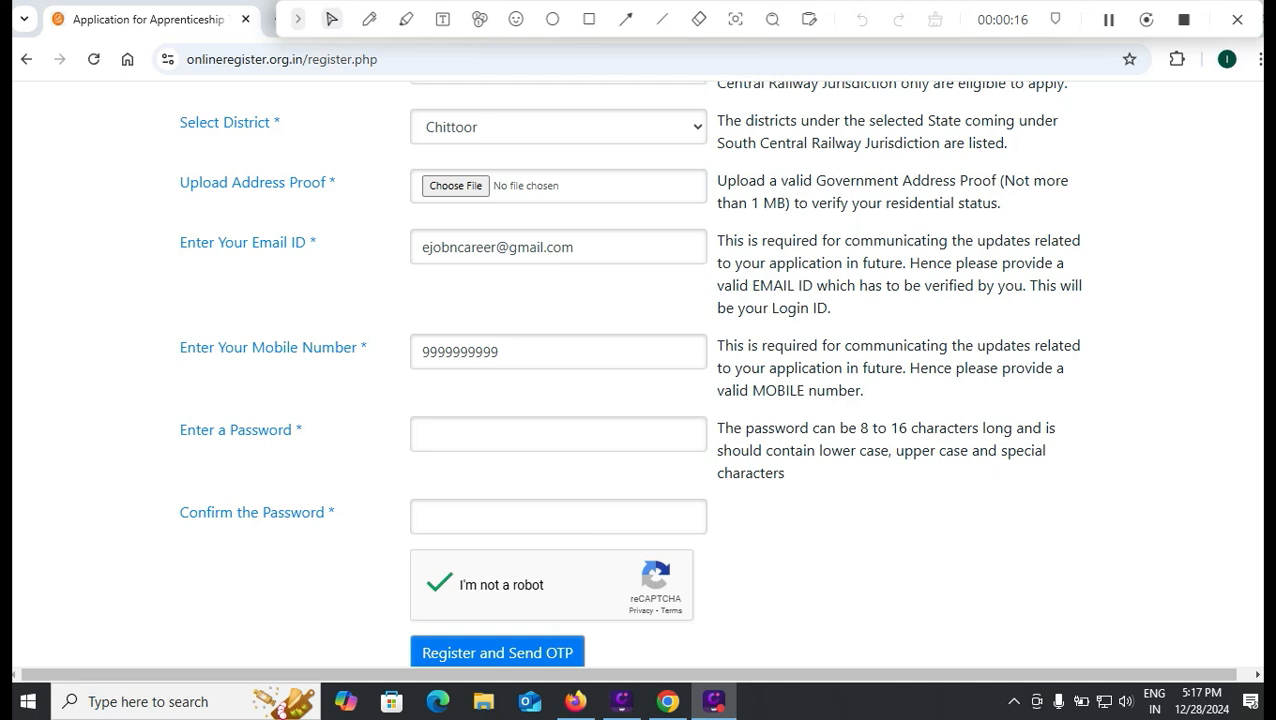
drag(860, 428, 909, 428)
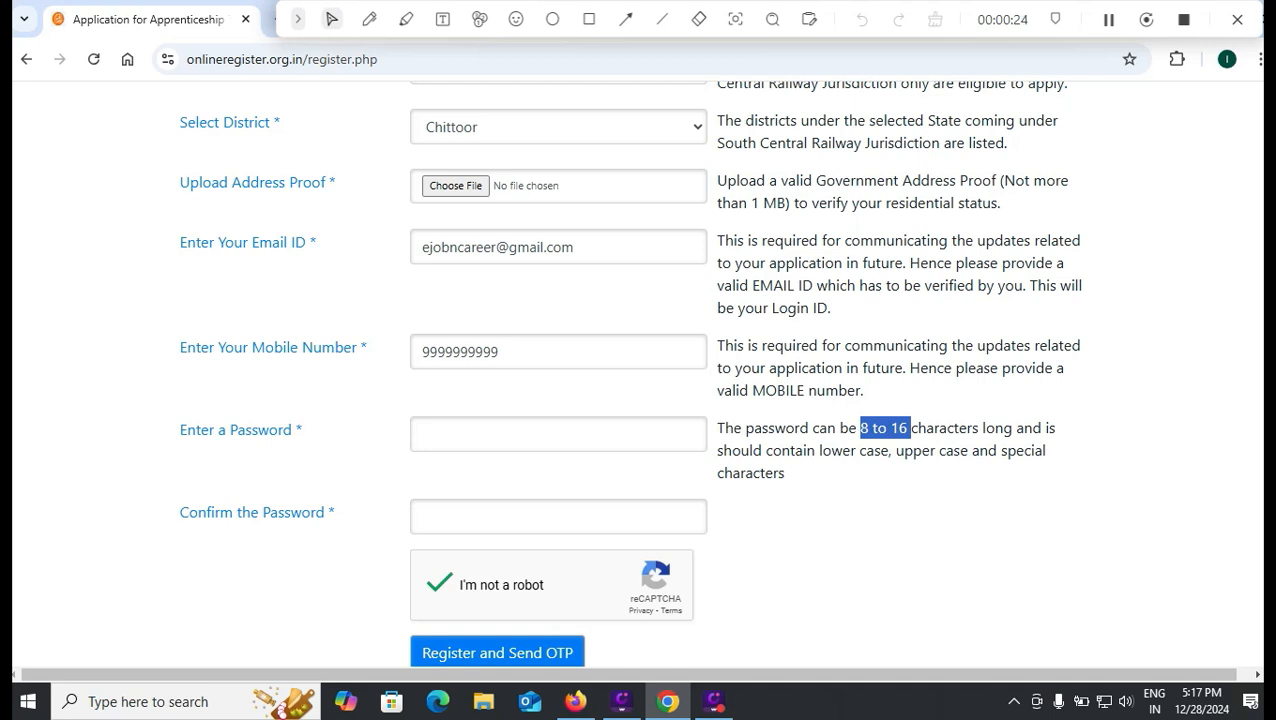
click(148, 702)
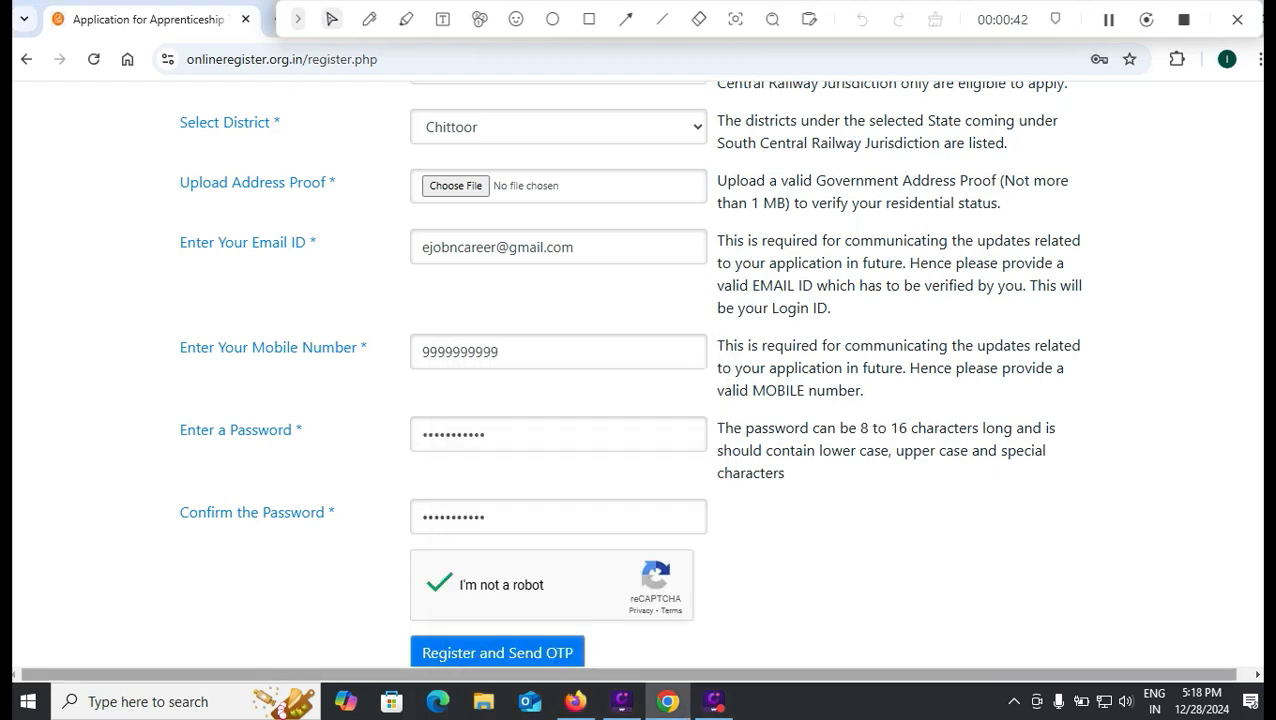
scroll(640, 380, down, 1)
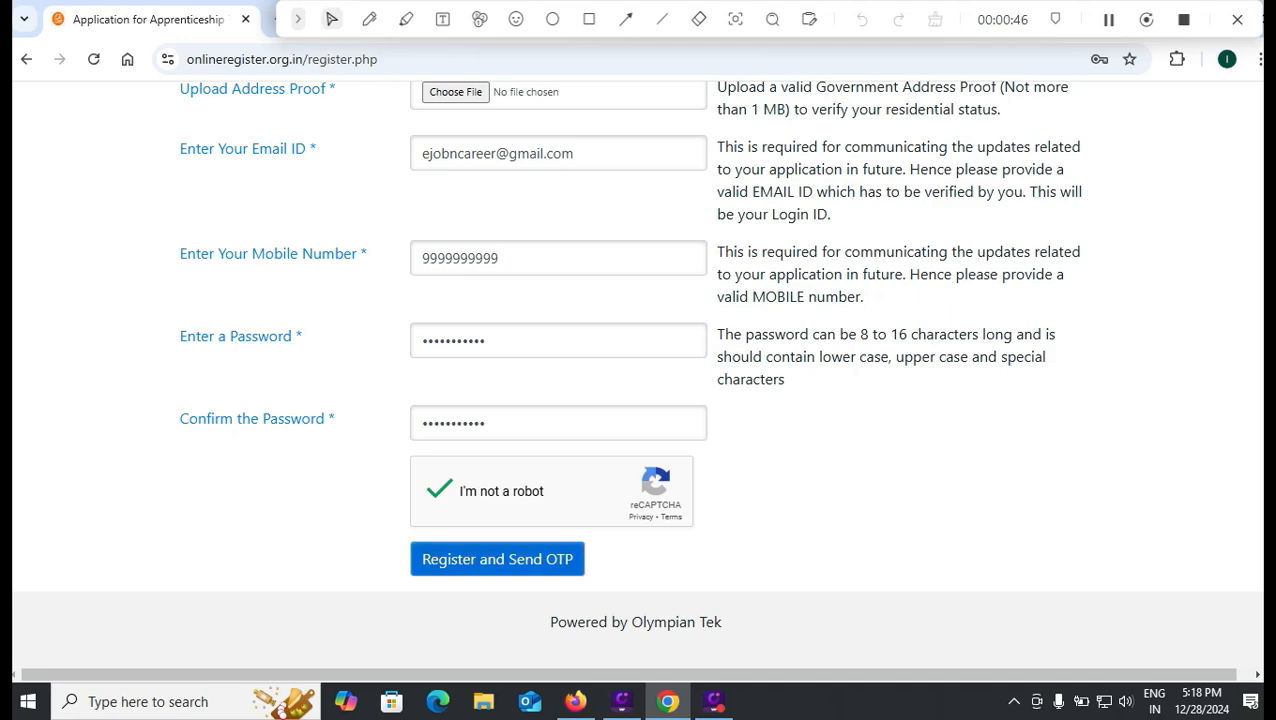
- Draw annotation boxes around the Register/Send OTP step and the Proceed to Application Form link
click(589, 19)
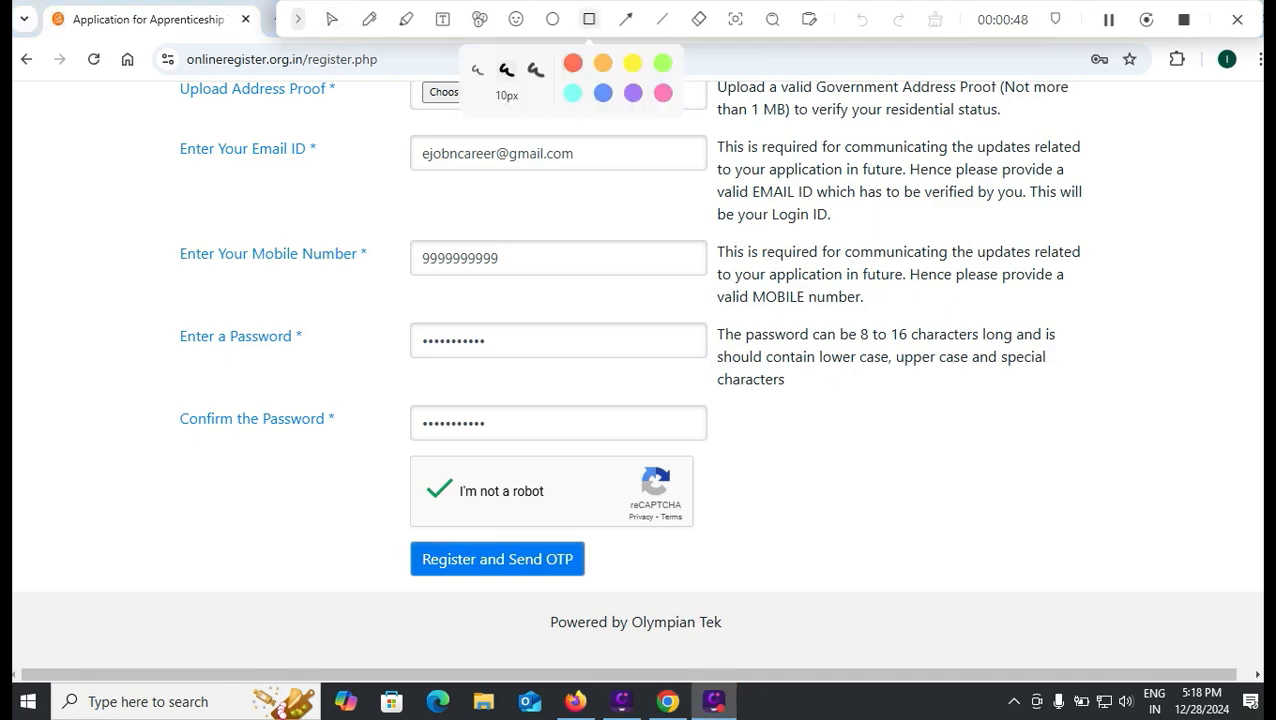
mouse_move(382, 533)
mouse_down()
mouse_move(616, 578)
mouse_move(612, 588)
mouse_up()
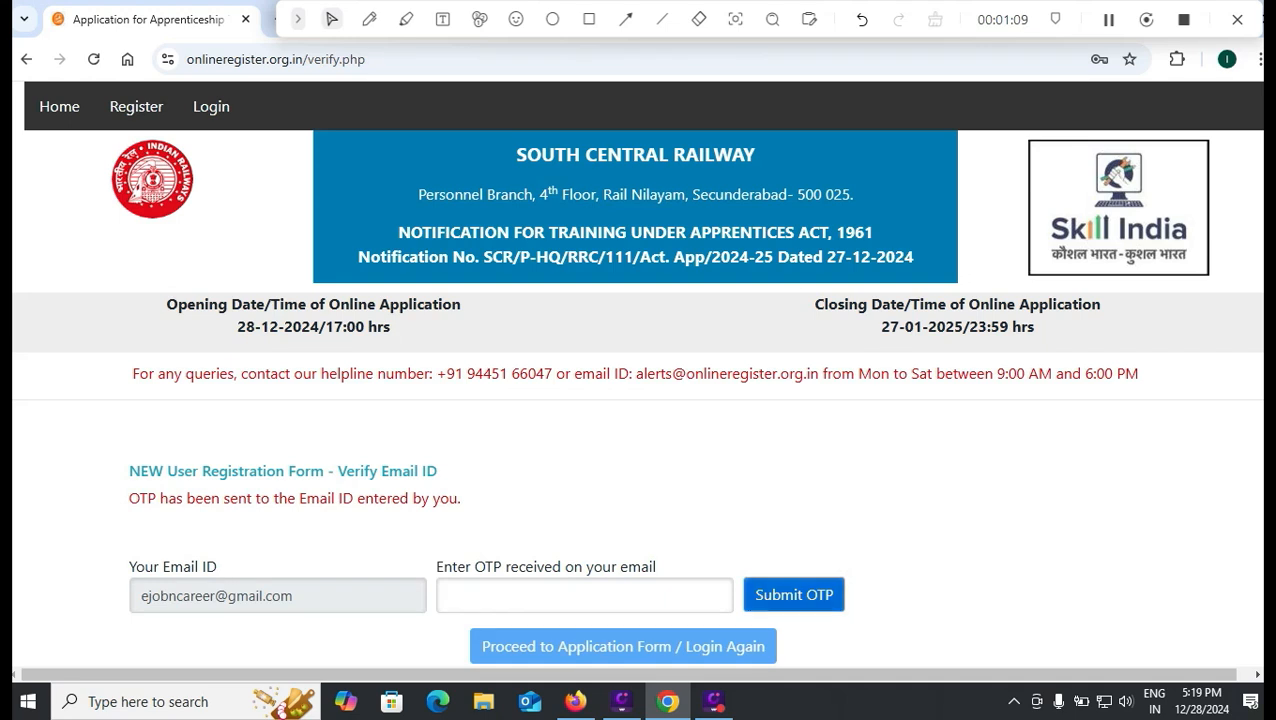
scroll(636, 374, down, 1)
click(589, 19)
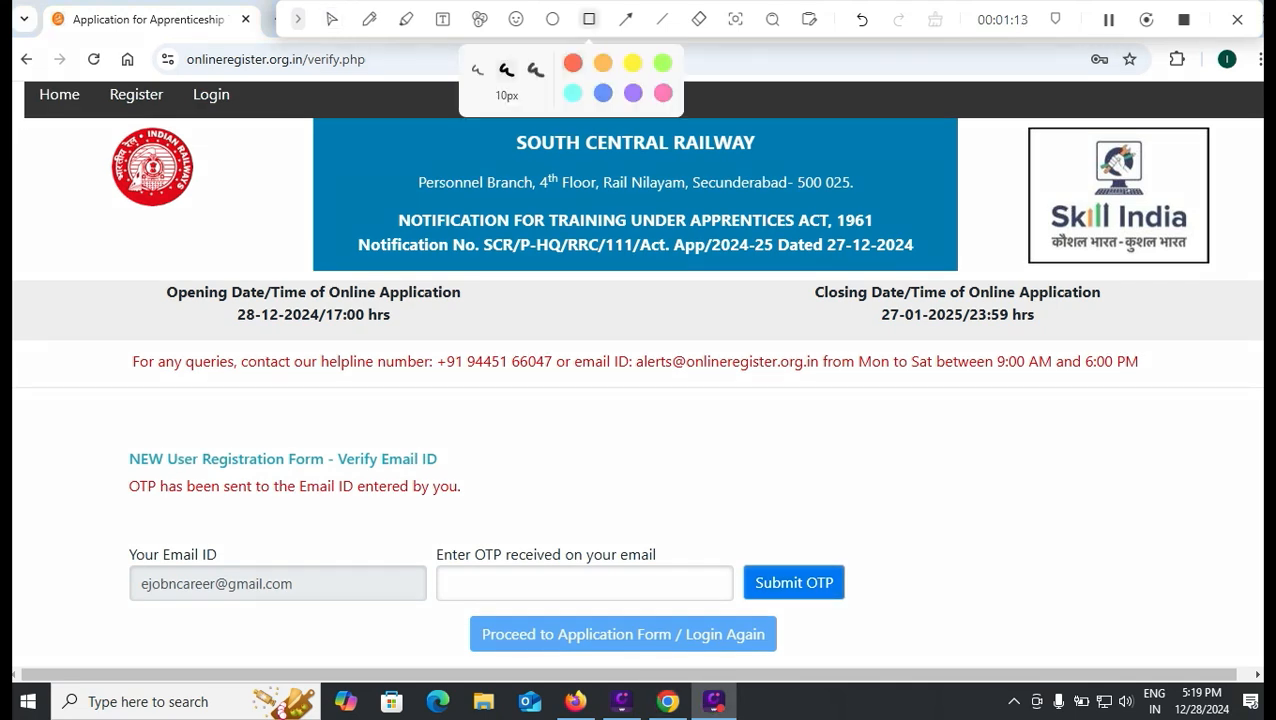
mouse_move(444, 604)
mouse_down()
mouse_move(572, 676)
mouse_move(808, 678)
mouse_up()
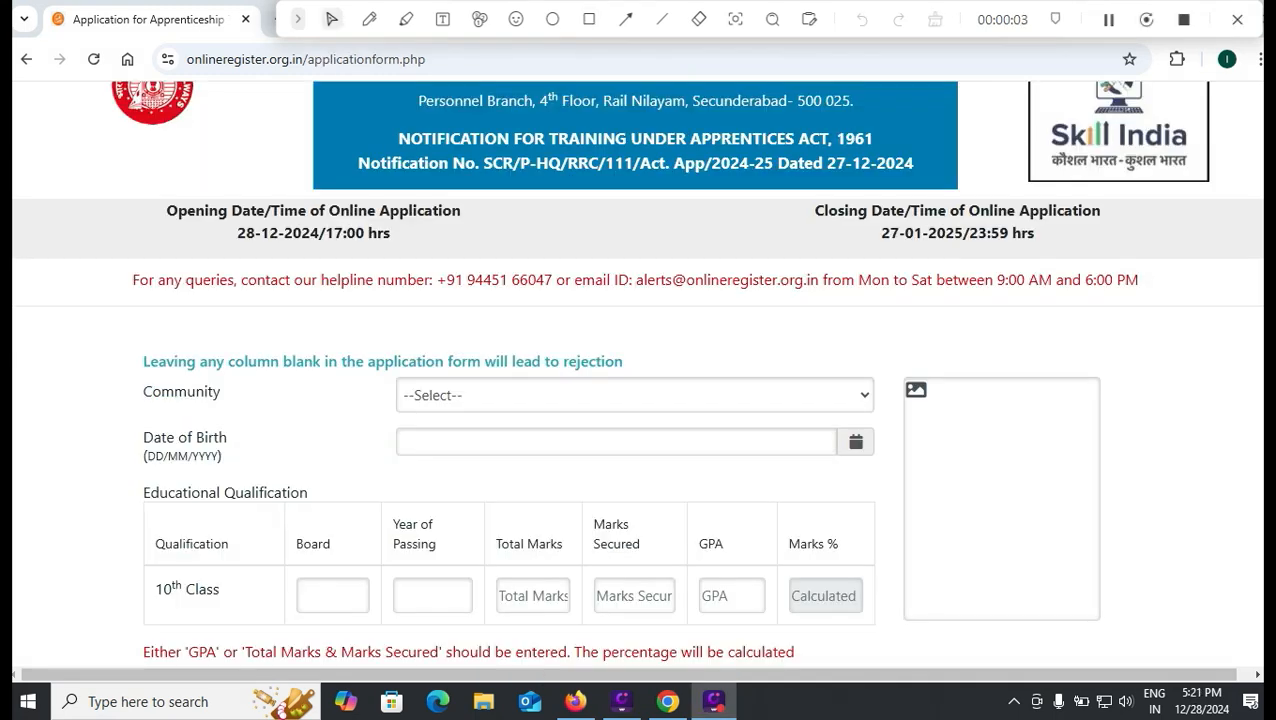
- Set Community to Scheduled Caste (SC) and dismiss the invalid date alert
click(635, 395)
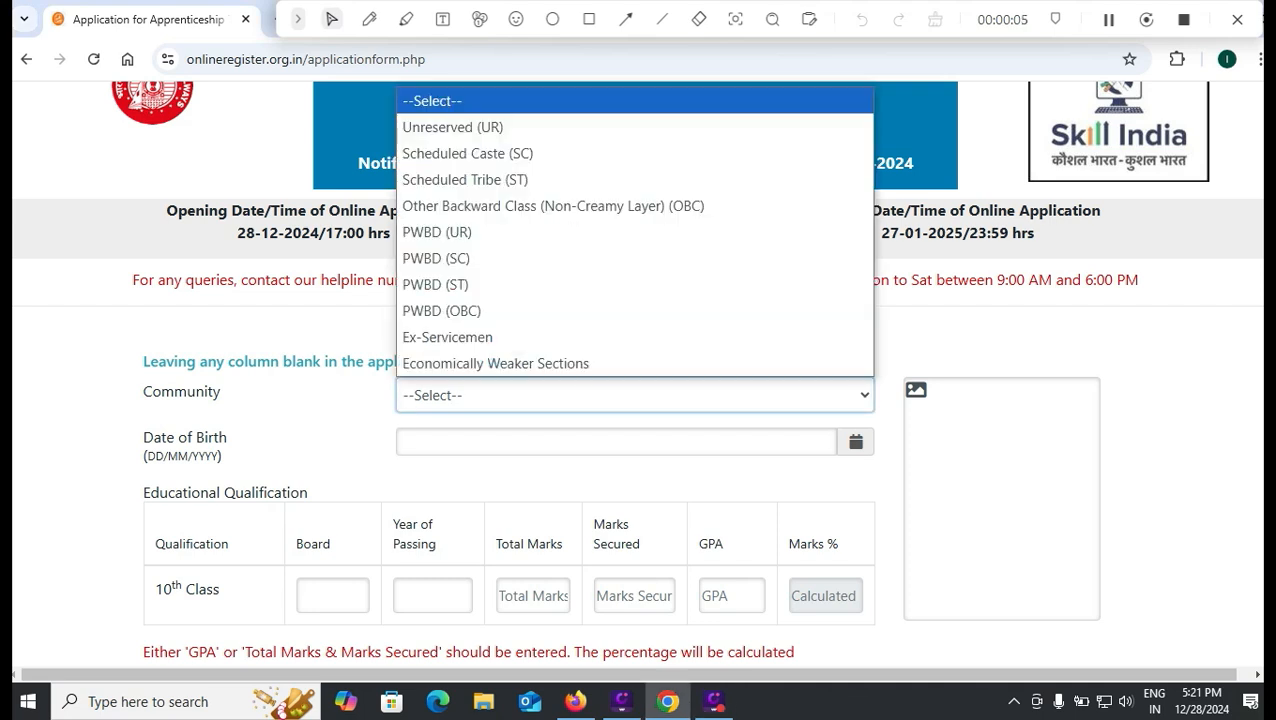
key(Down)
key(Down)
key(Down)
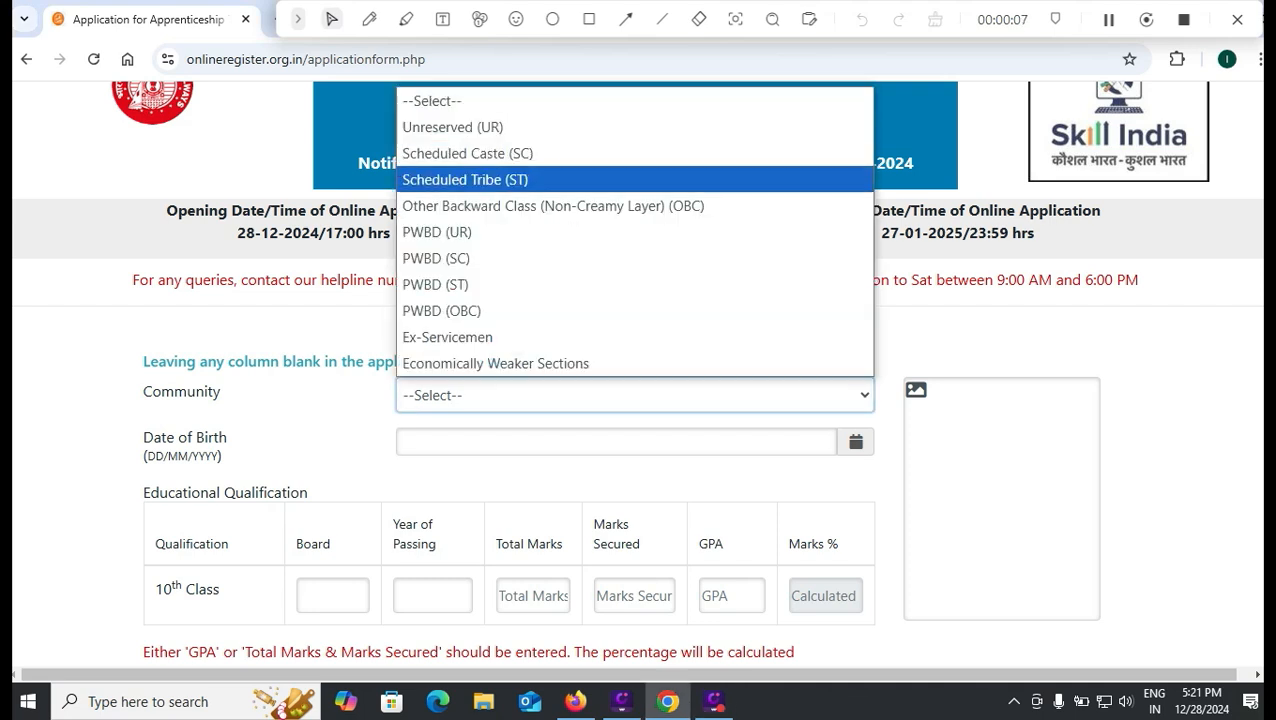
key(Down)
key(Down)
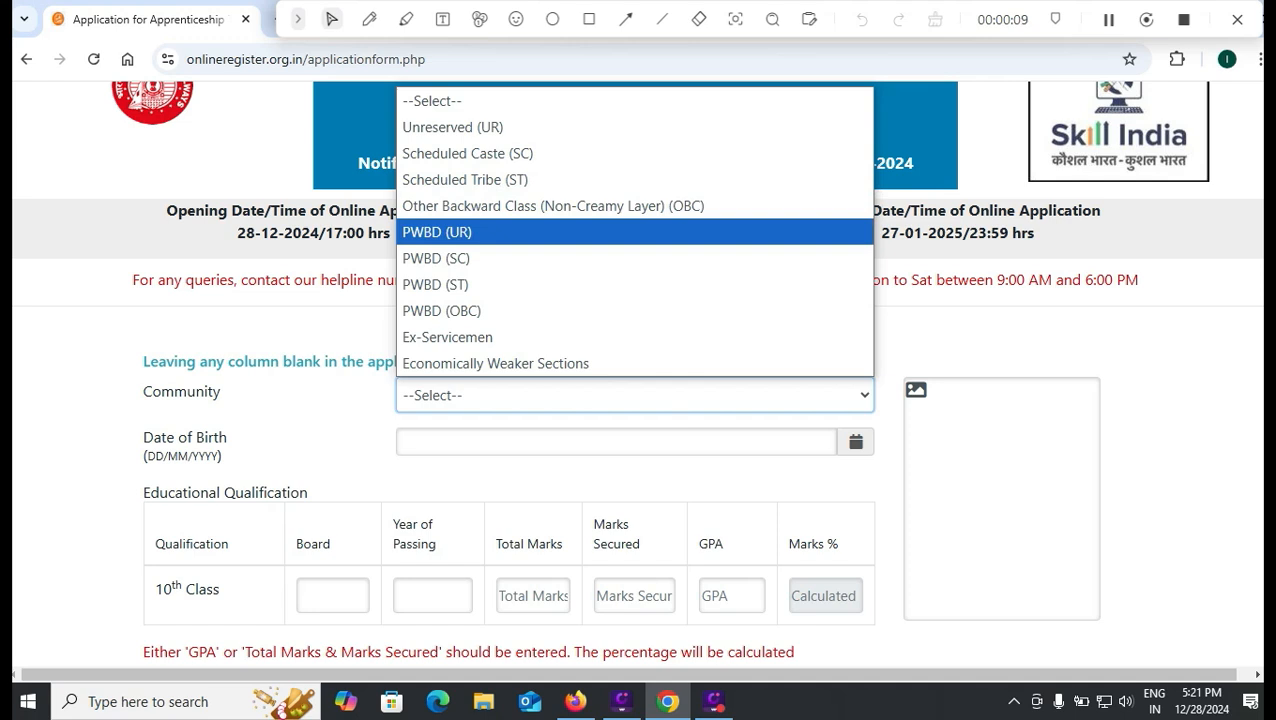
key(Down)
key(Down)
key(Down)
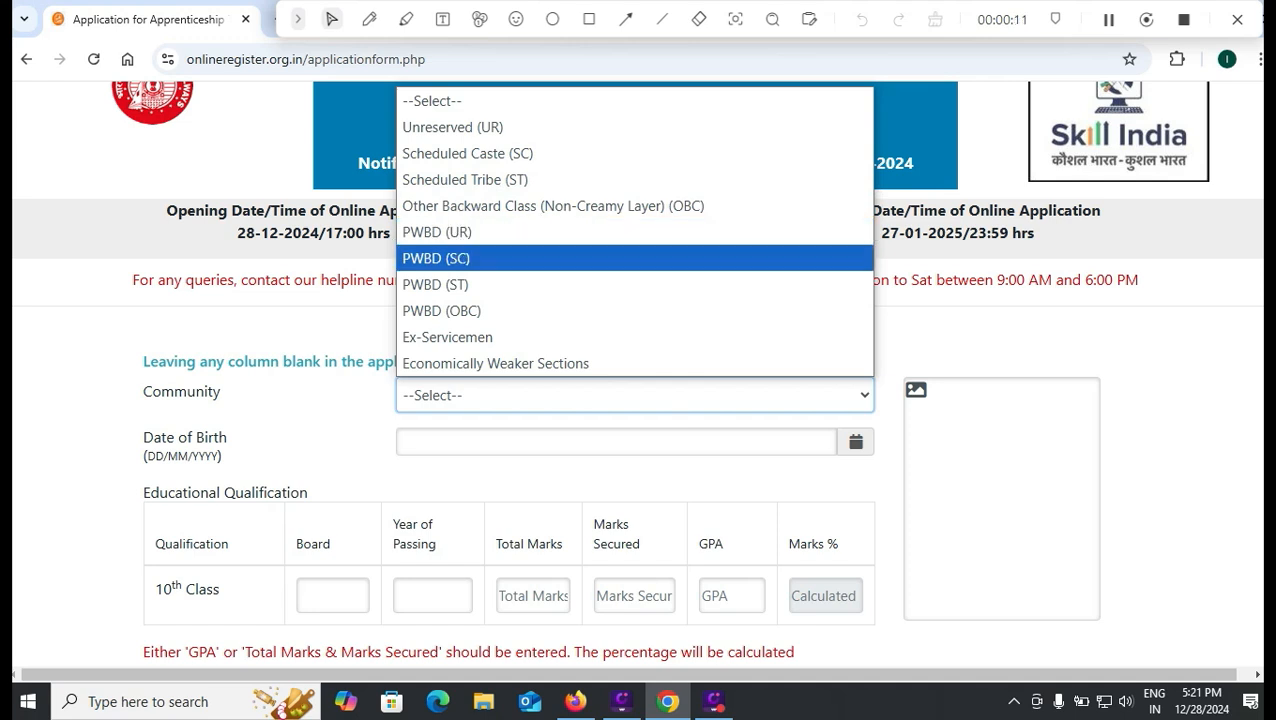
key(Down)
key(Down)
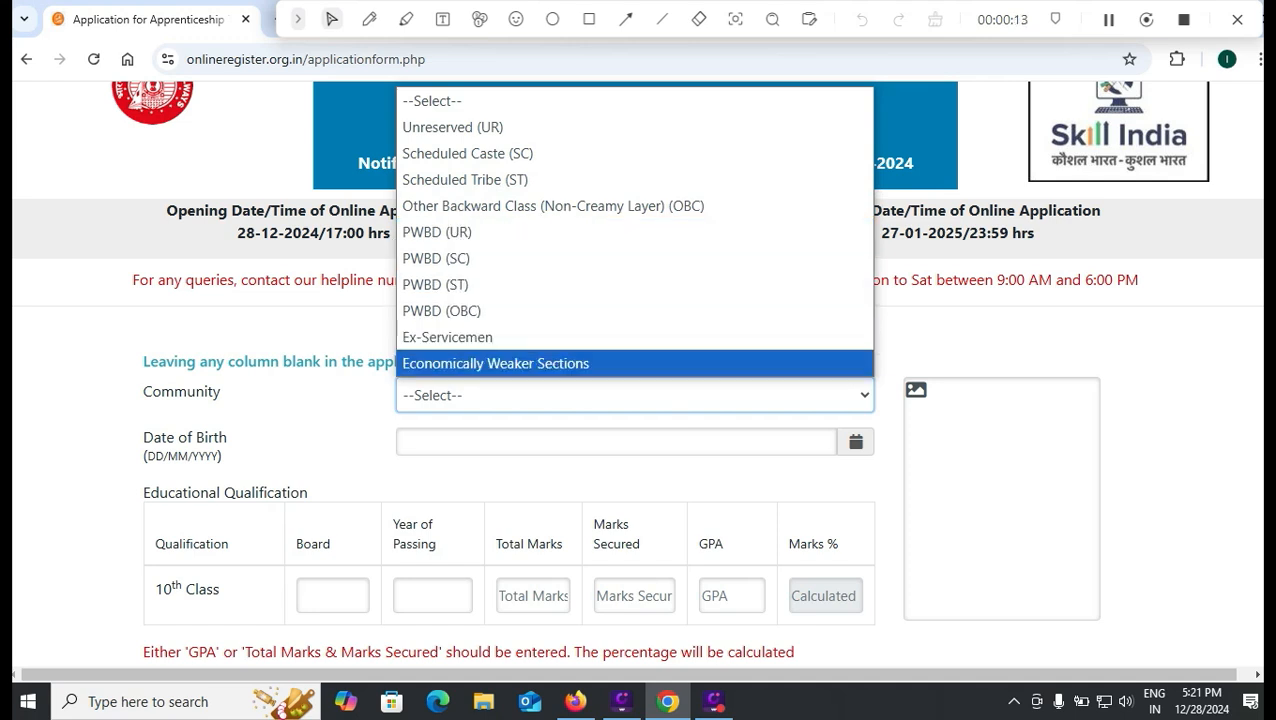
key(Up)
key(Up)
key(Up)
key(Up)
key(Up)
key(Up)
key(Up)
key(Up)
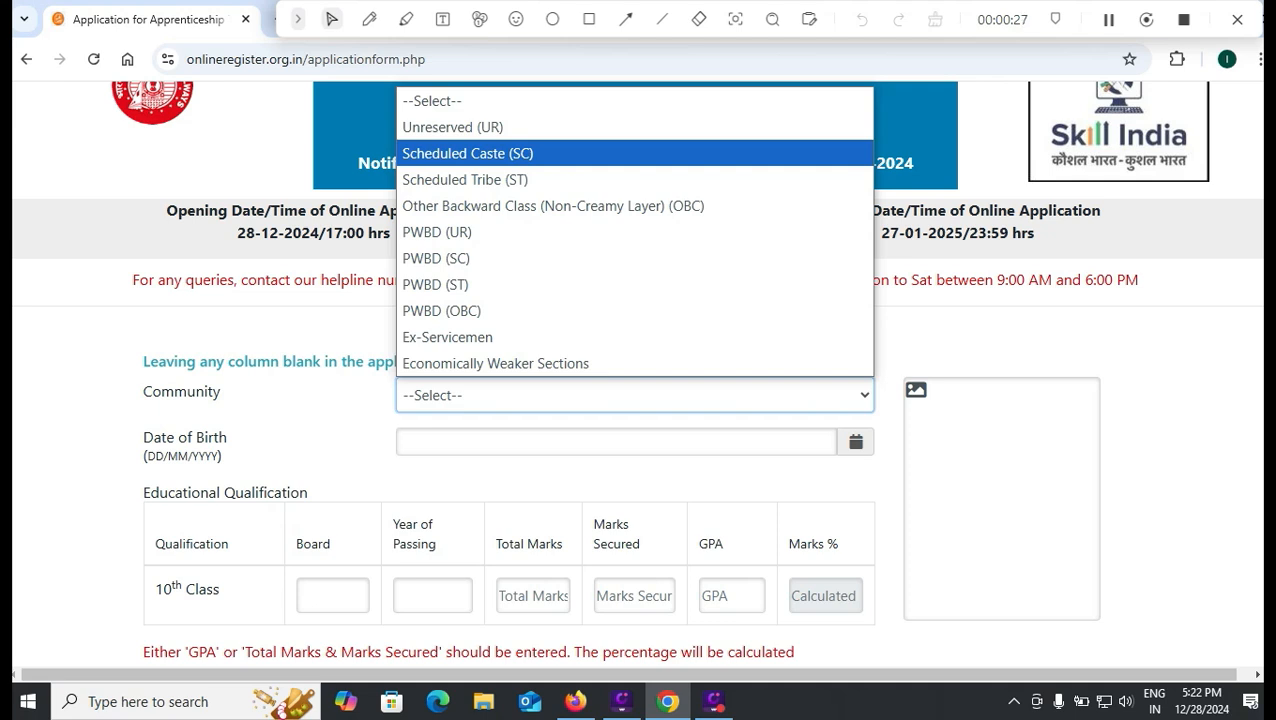
click(520, 154)
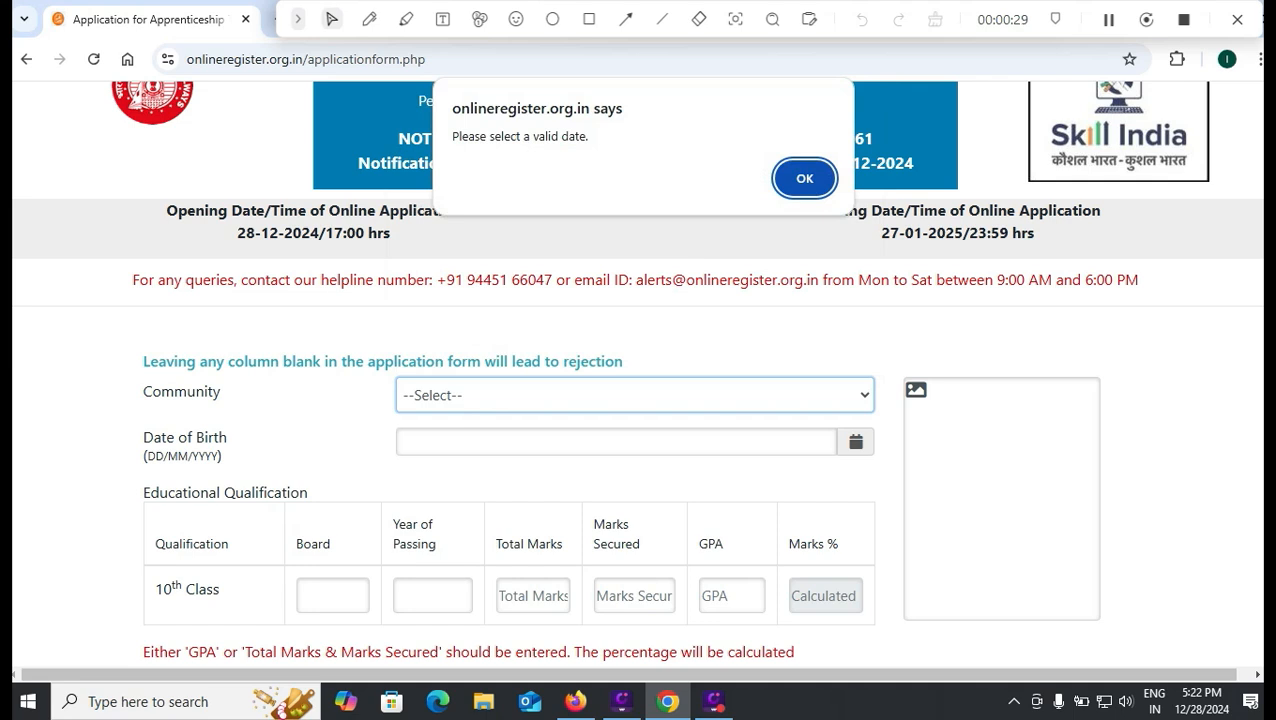
key(Return)
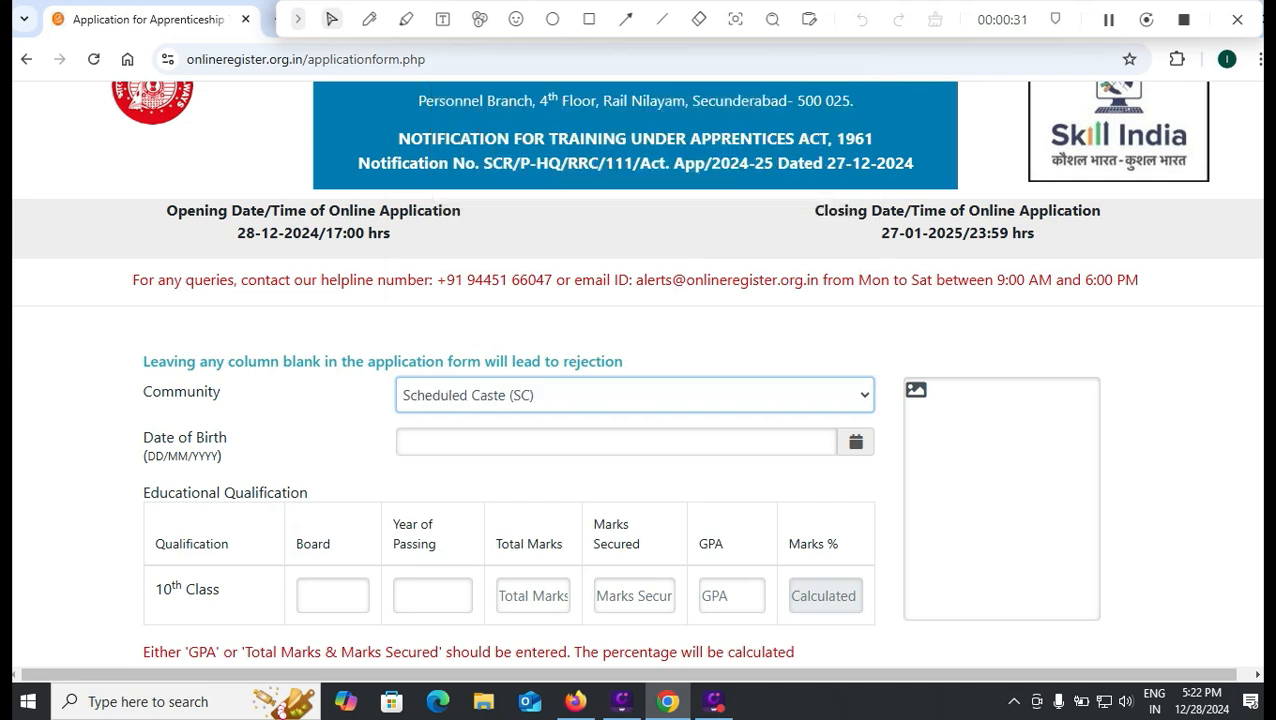
- Pick 01/01/2001 as date of birth, then view the ACTAPP24.pdf eligibility rules in Firefox
key(Tab)
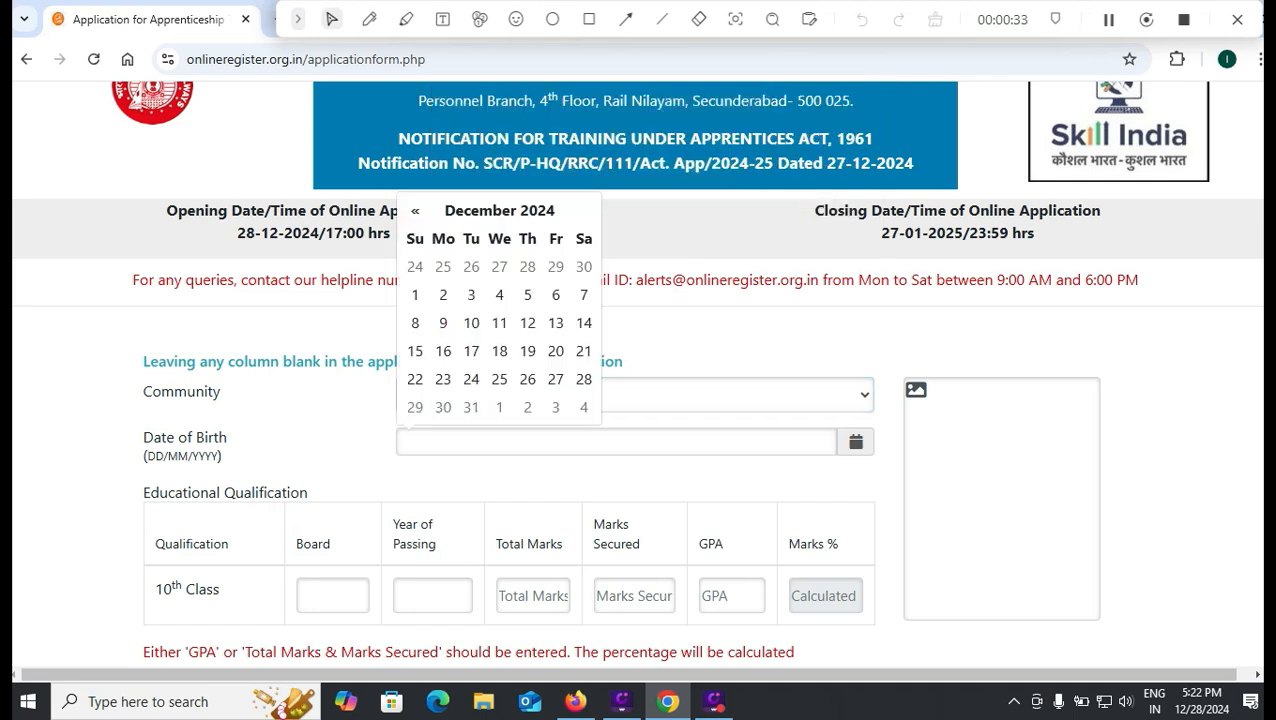
click(499, 210)
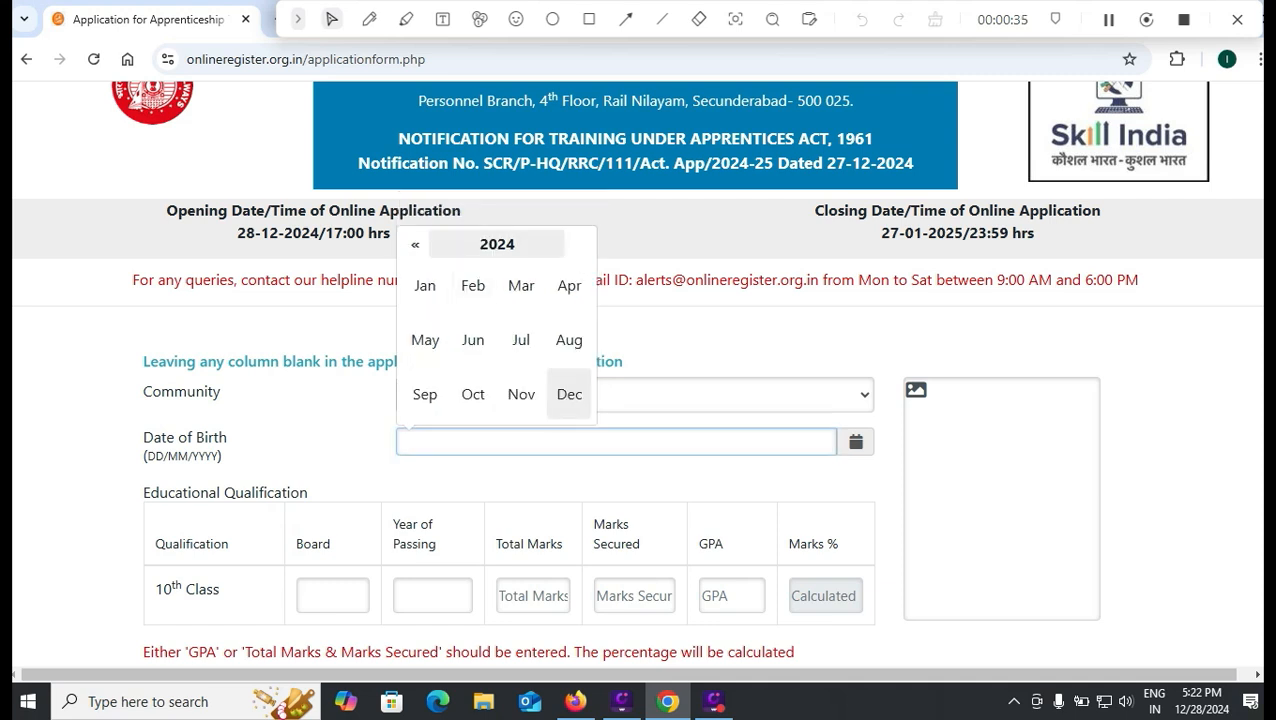
click(497, 244)
click(415, 244)
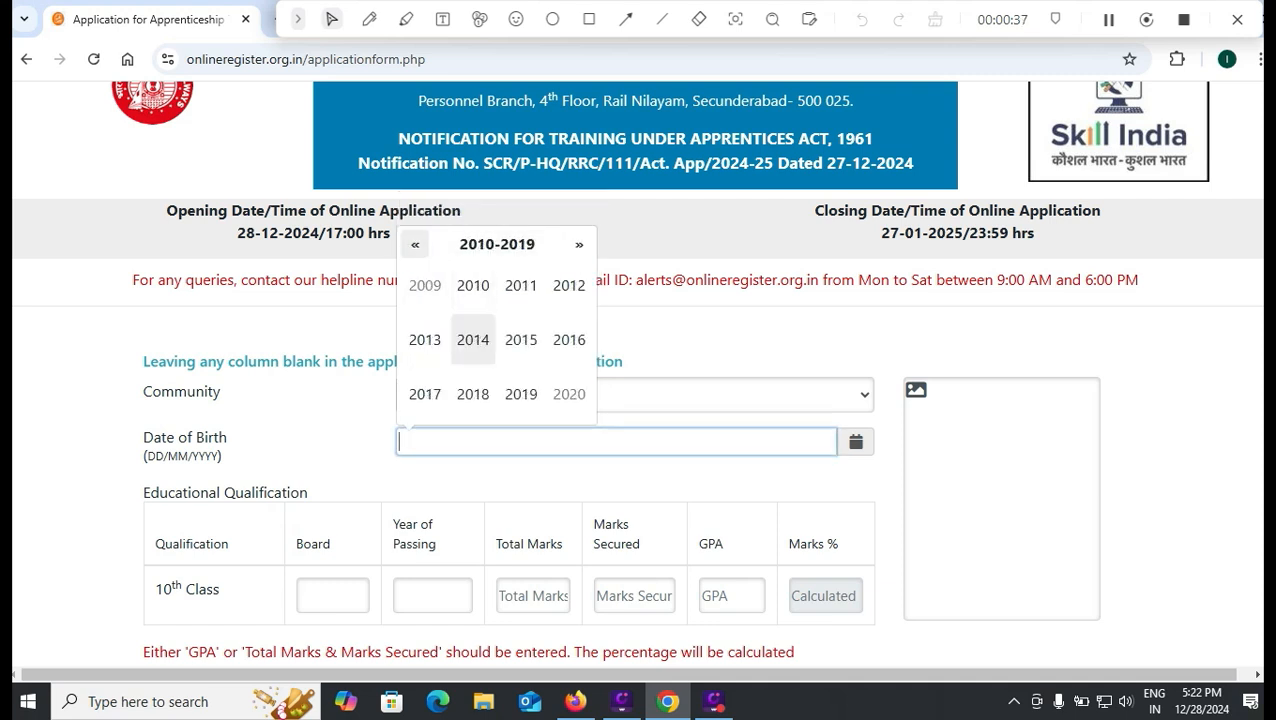
click(415, 244)
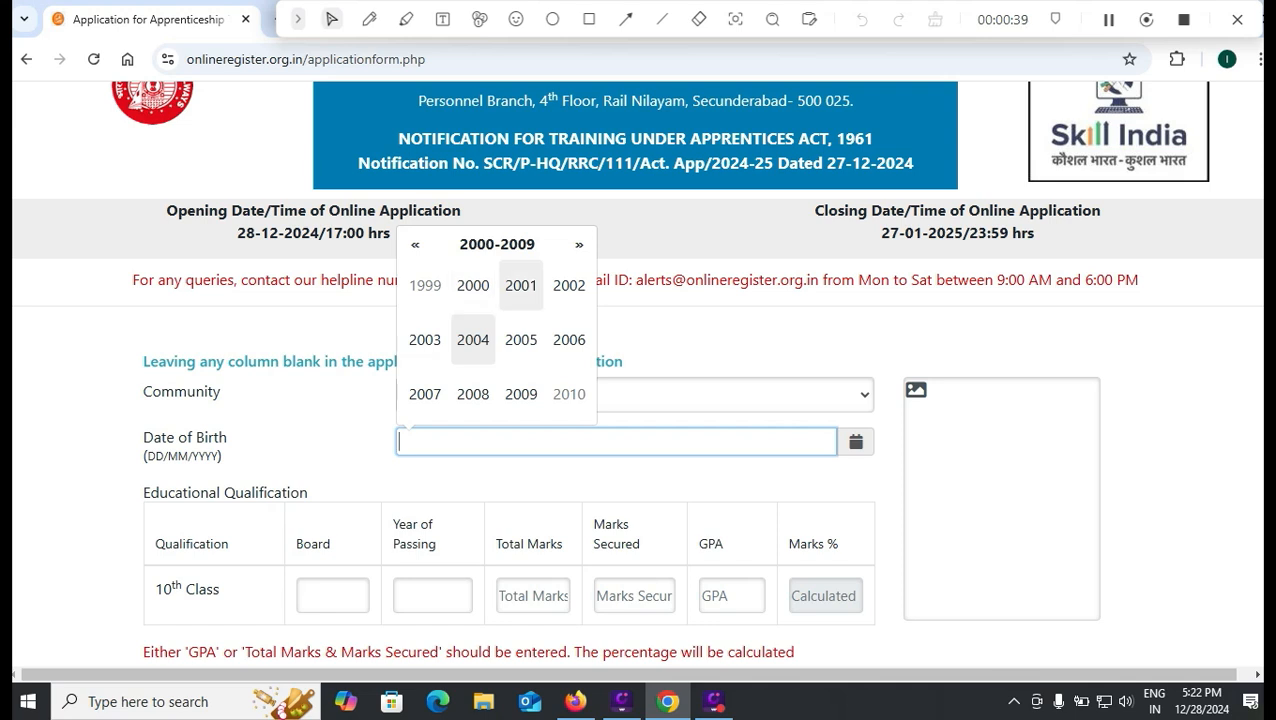
click(521, 285)
click(425, 285)
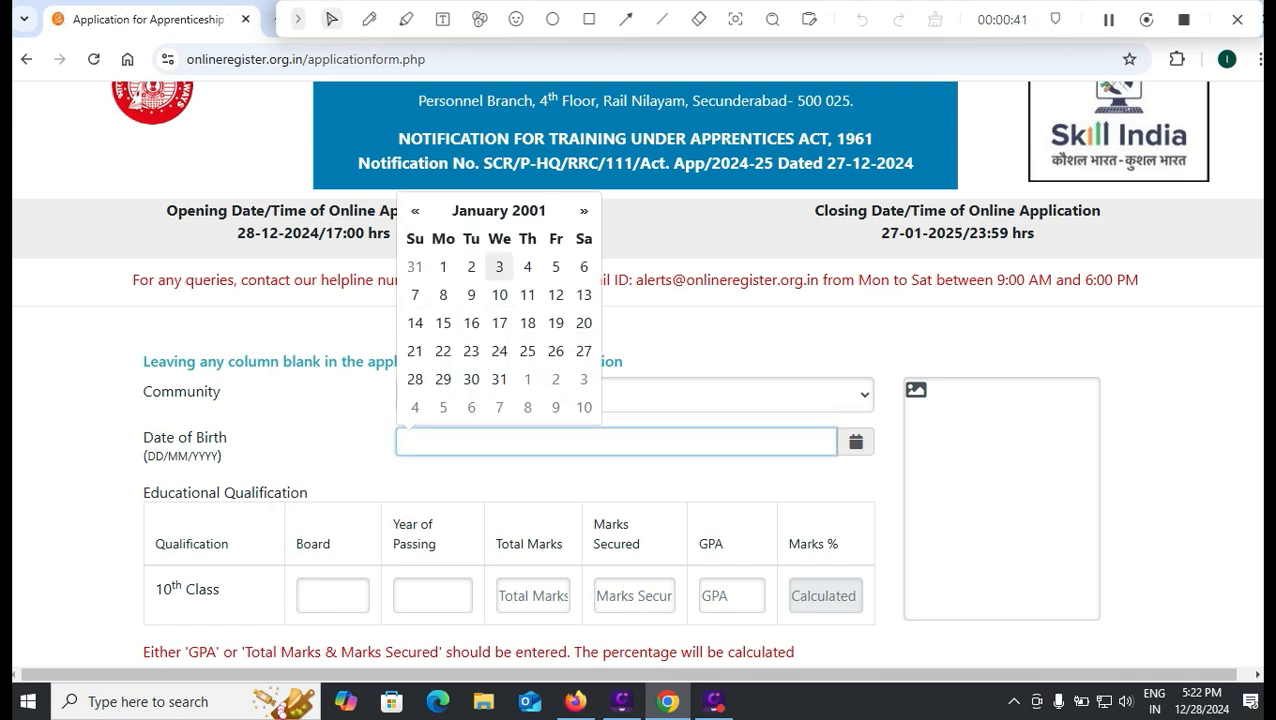
click(443, 266)
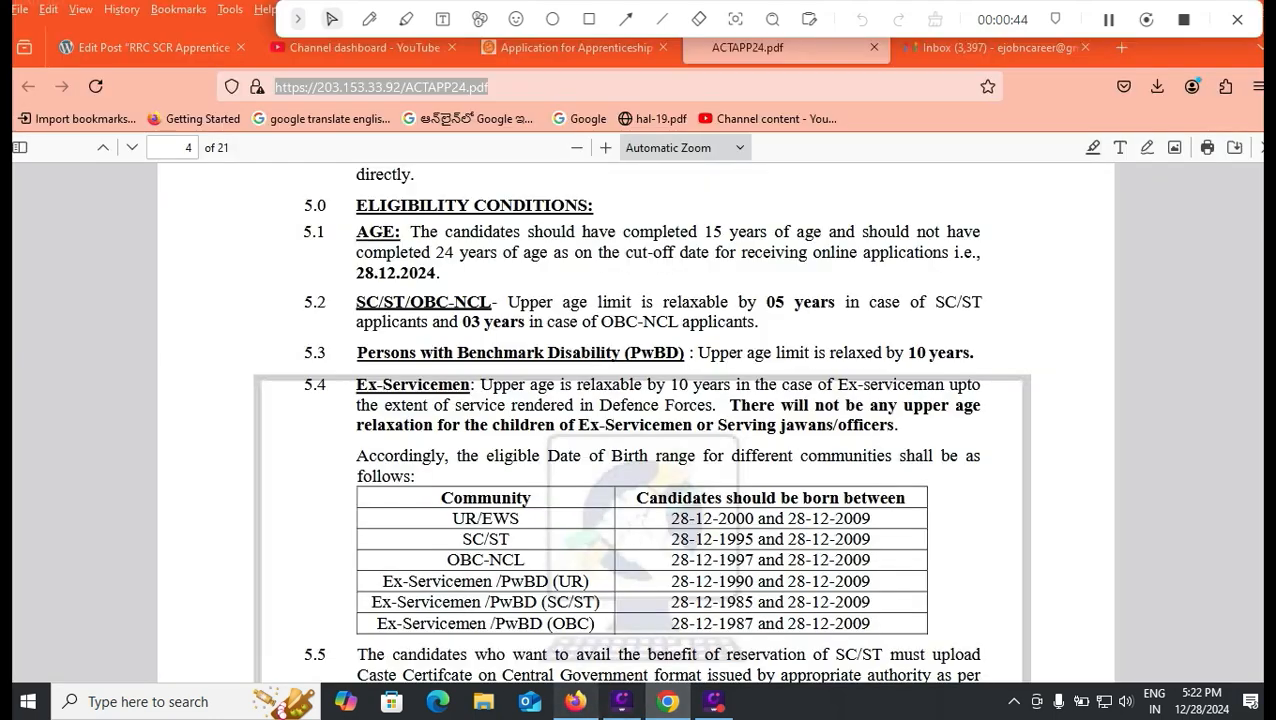
click(575, 701)
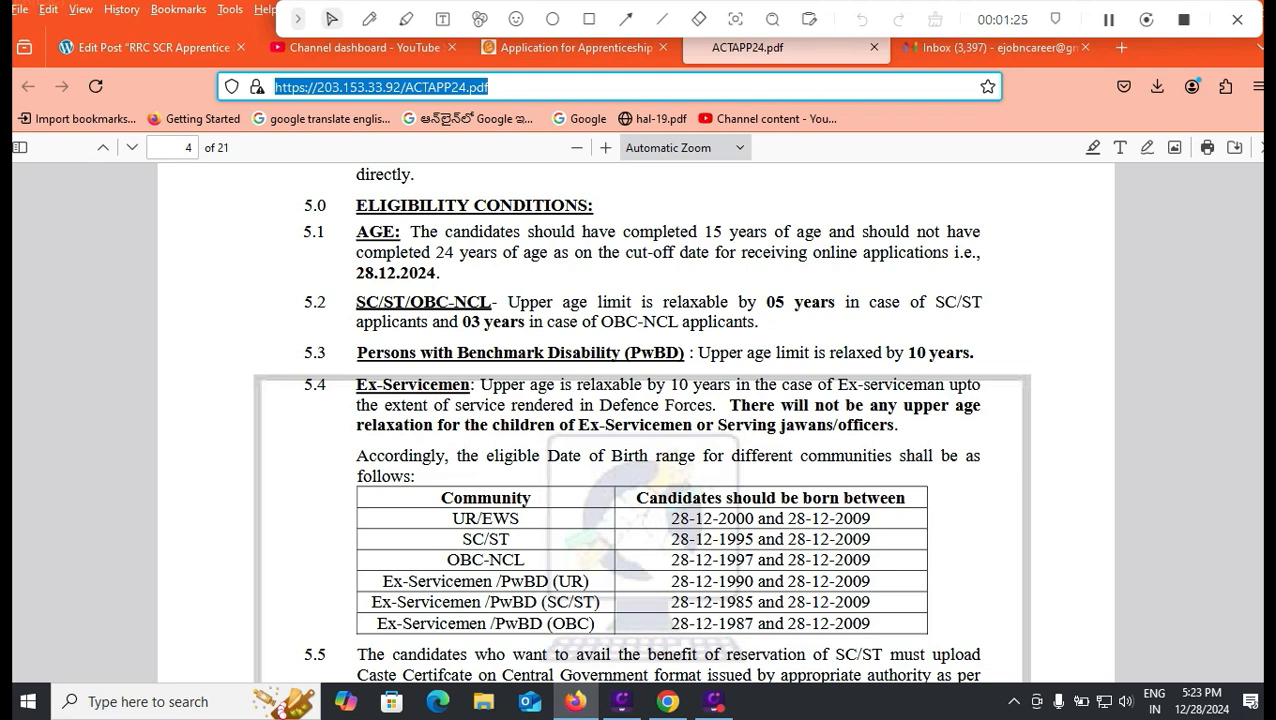
- Return from the ACTAPP24.pdf eligibility table to the application form in Chrome
click(668, 701)
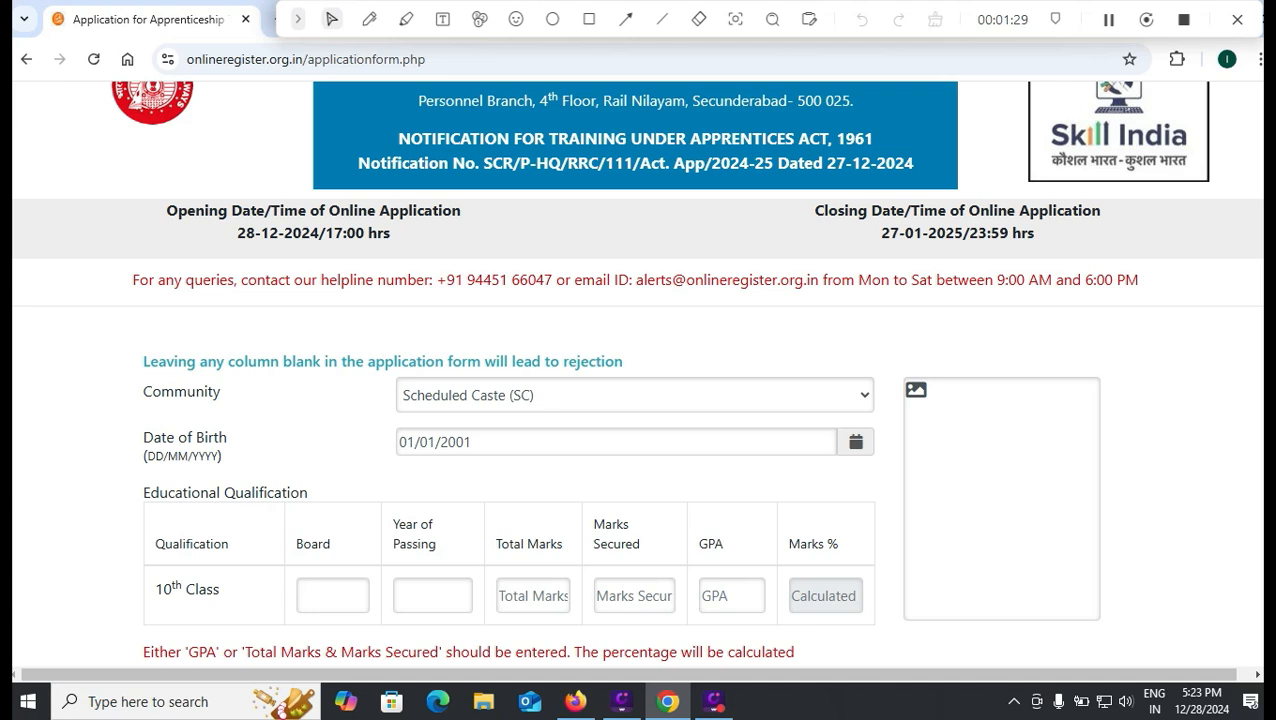
- Fill the 10th Class row with board CBSE, year 2018, total 600 and secured 480
scroll(638, 400, down, 1)
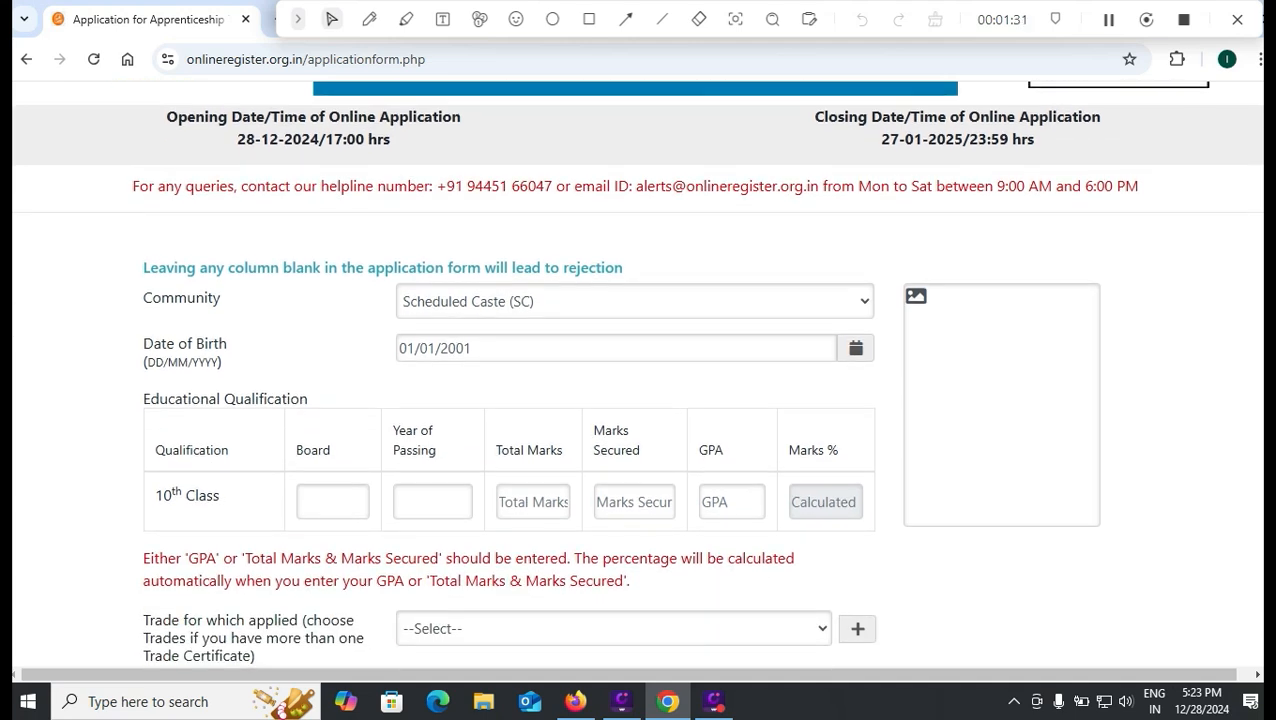
click(333, 502)
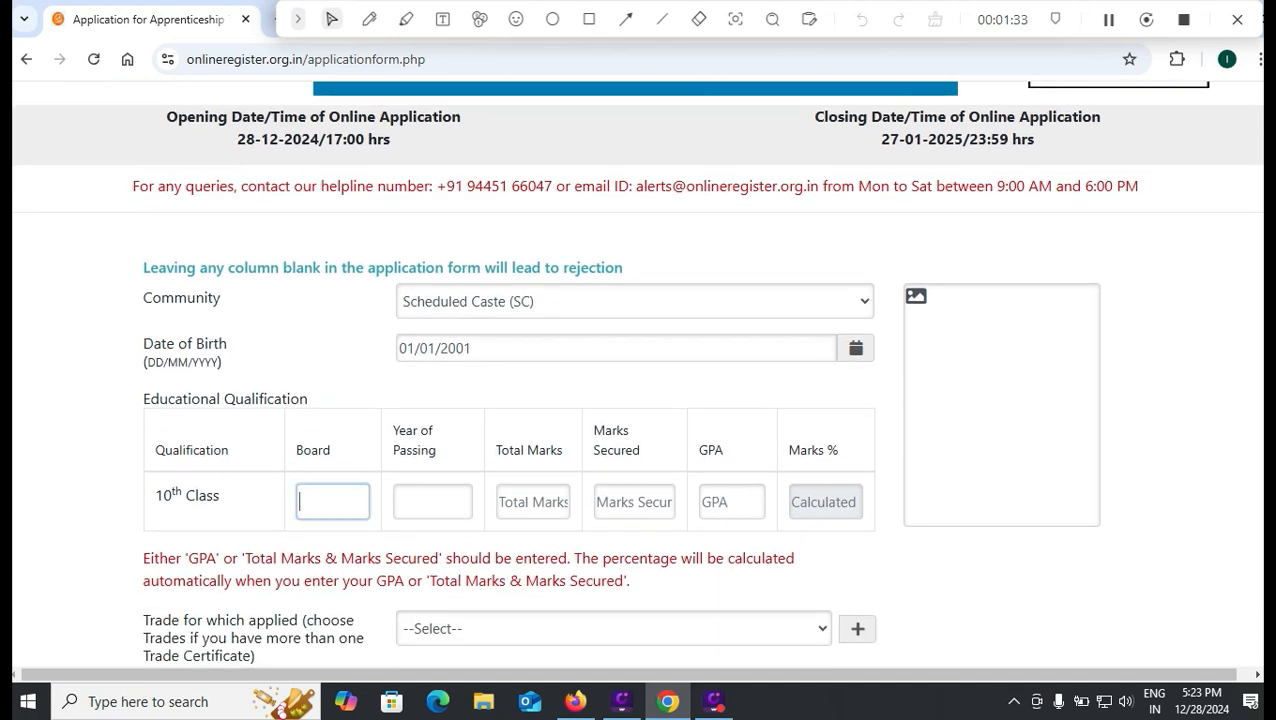
text(cbse)
key(BackSpace)
key(BackSpace)
key(BackSpace)
key(BackSpace)
text(CBSE)
key(Tab)
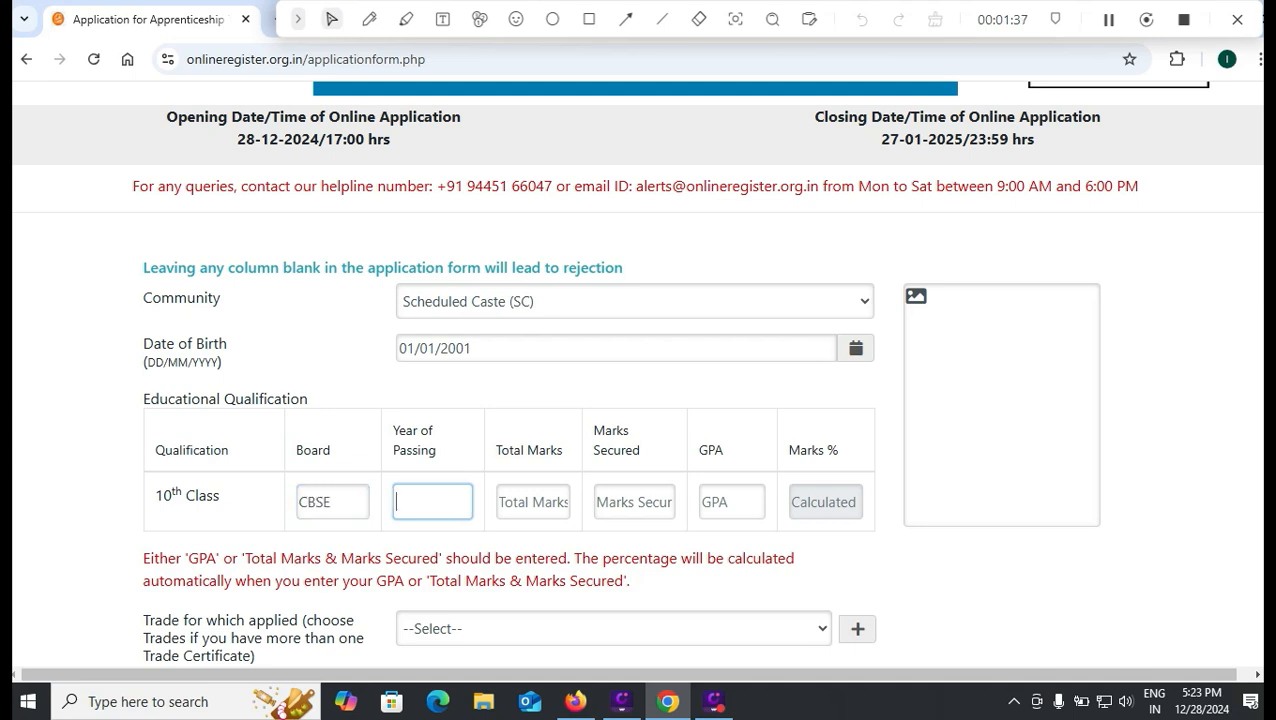
text(2018)
key(Tab)
text(600)
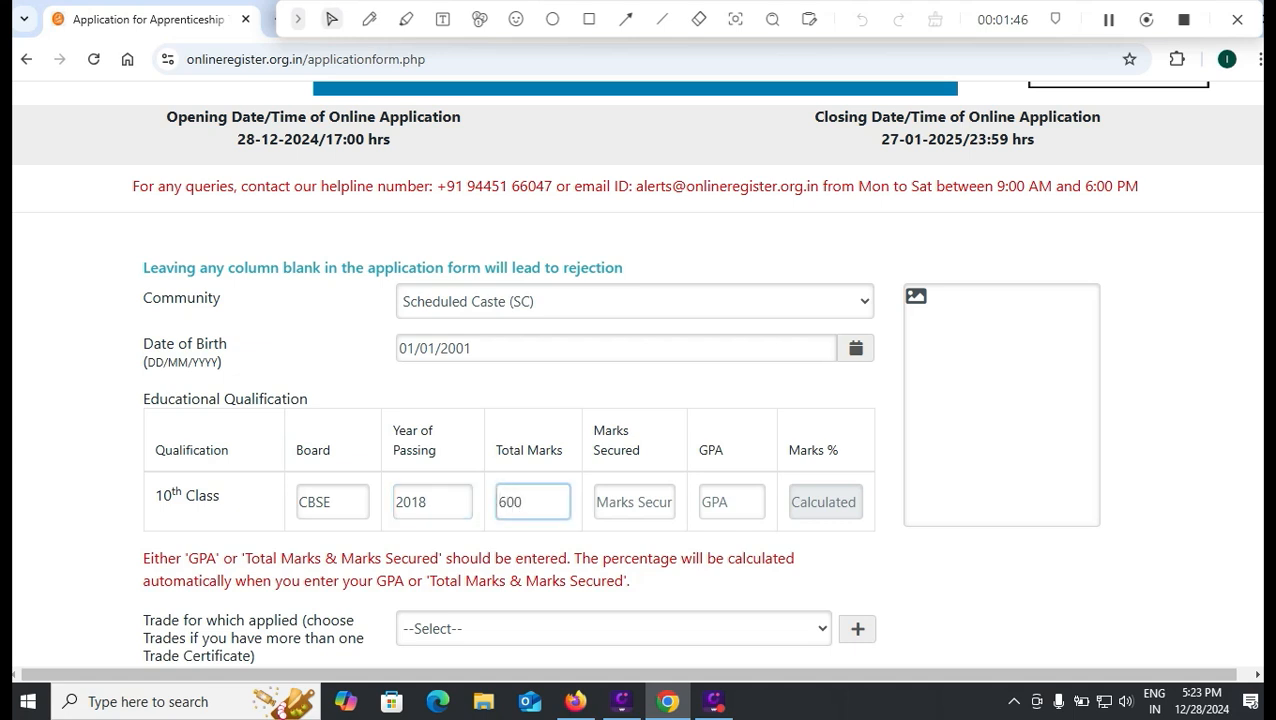
key(Tab)
text(480)
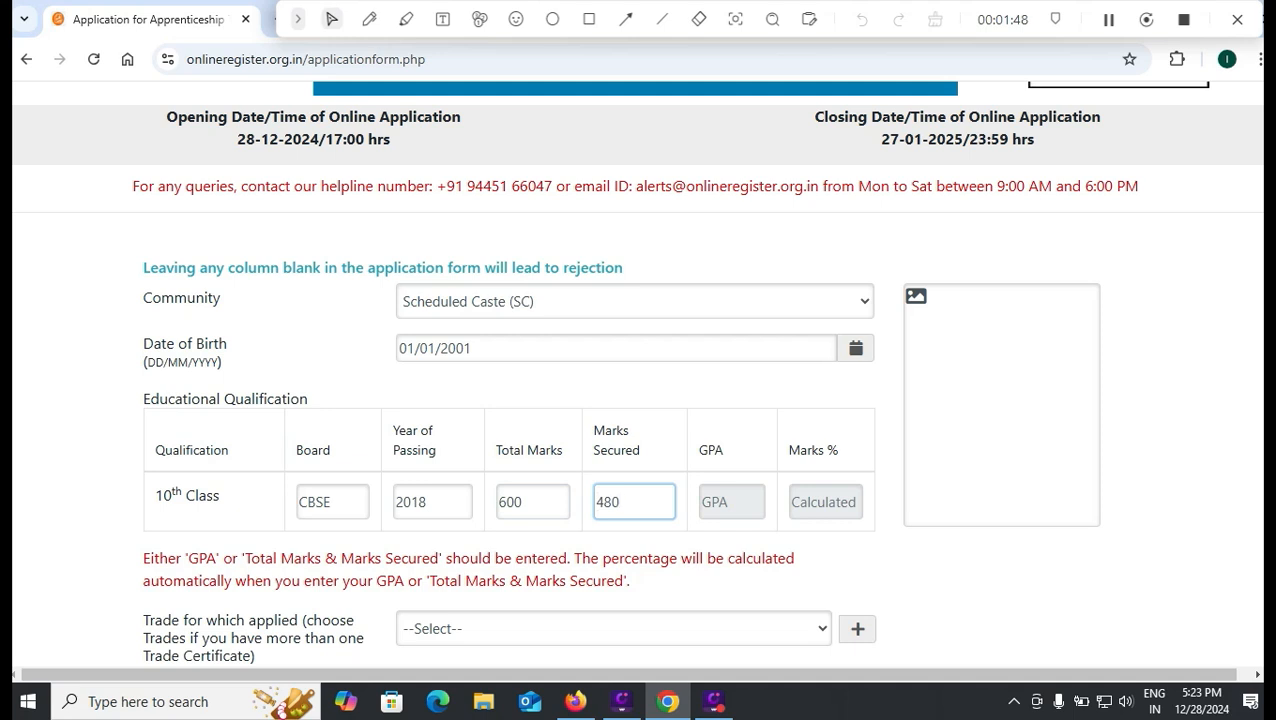
key(Tab)
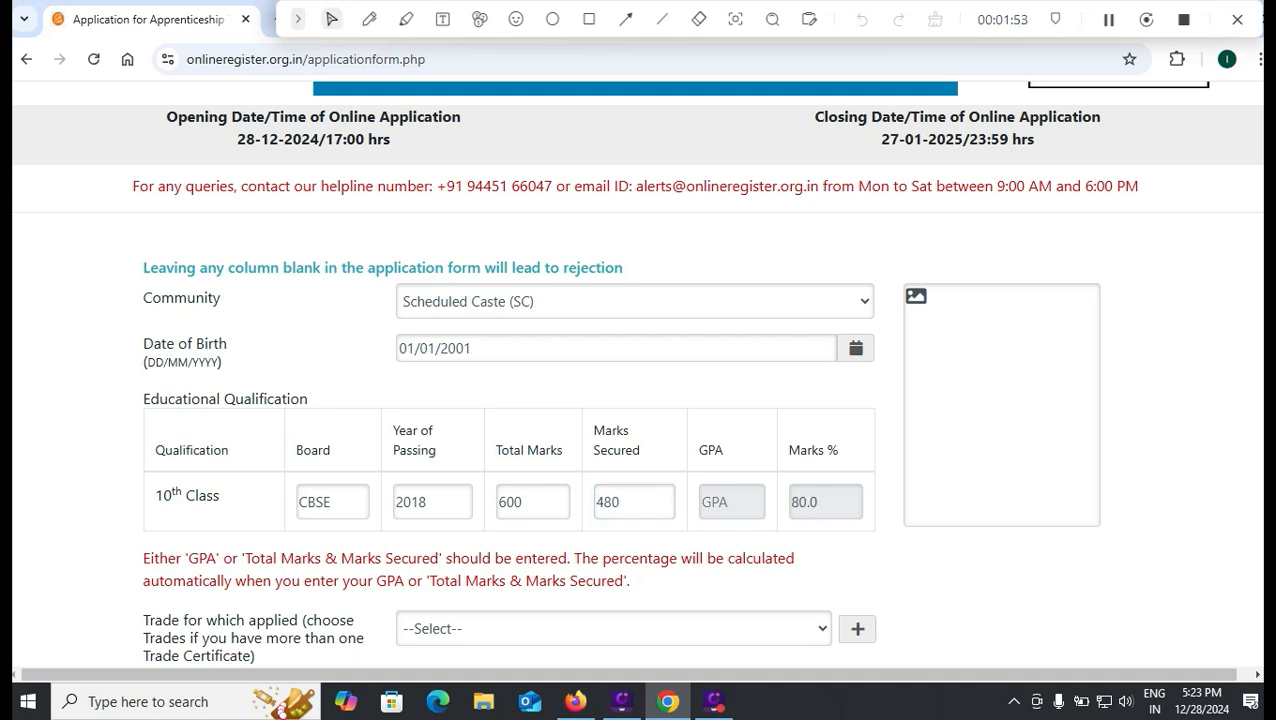
- Try entering a GPA of 8.5 instead, then delete it
click(732, 502)
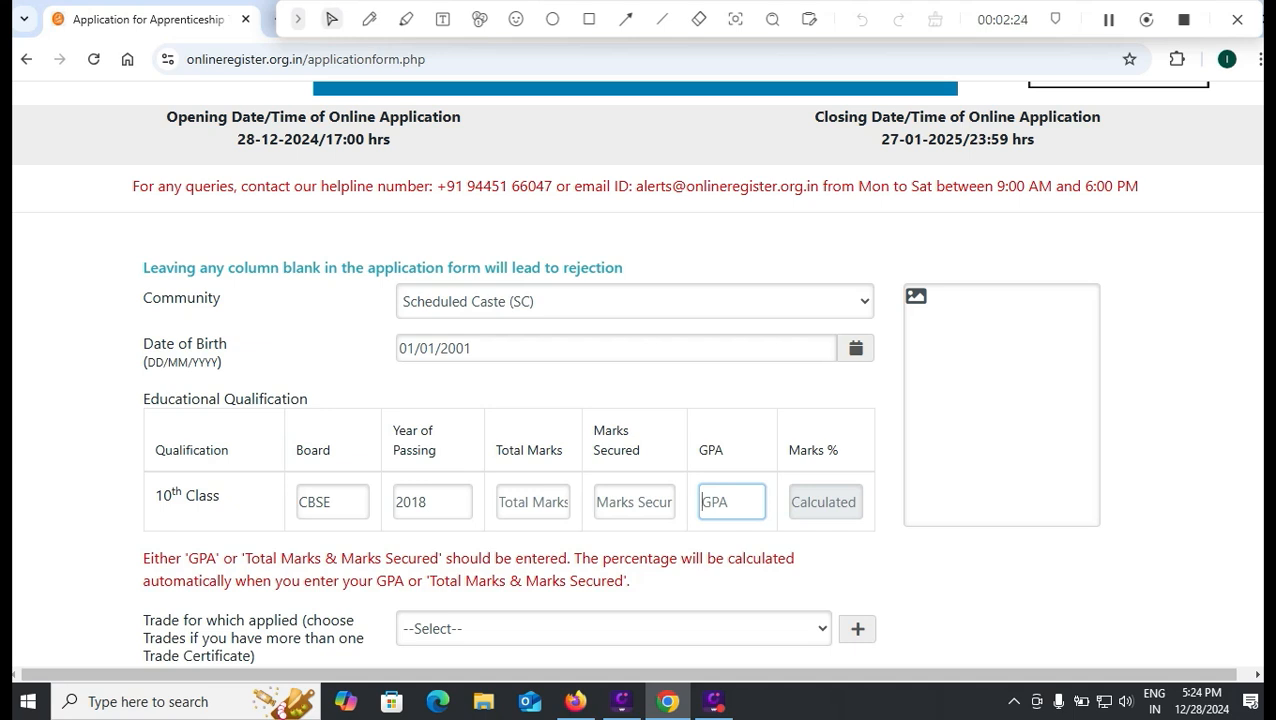
text(80)
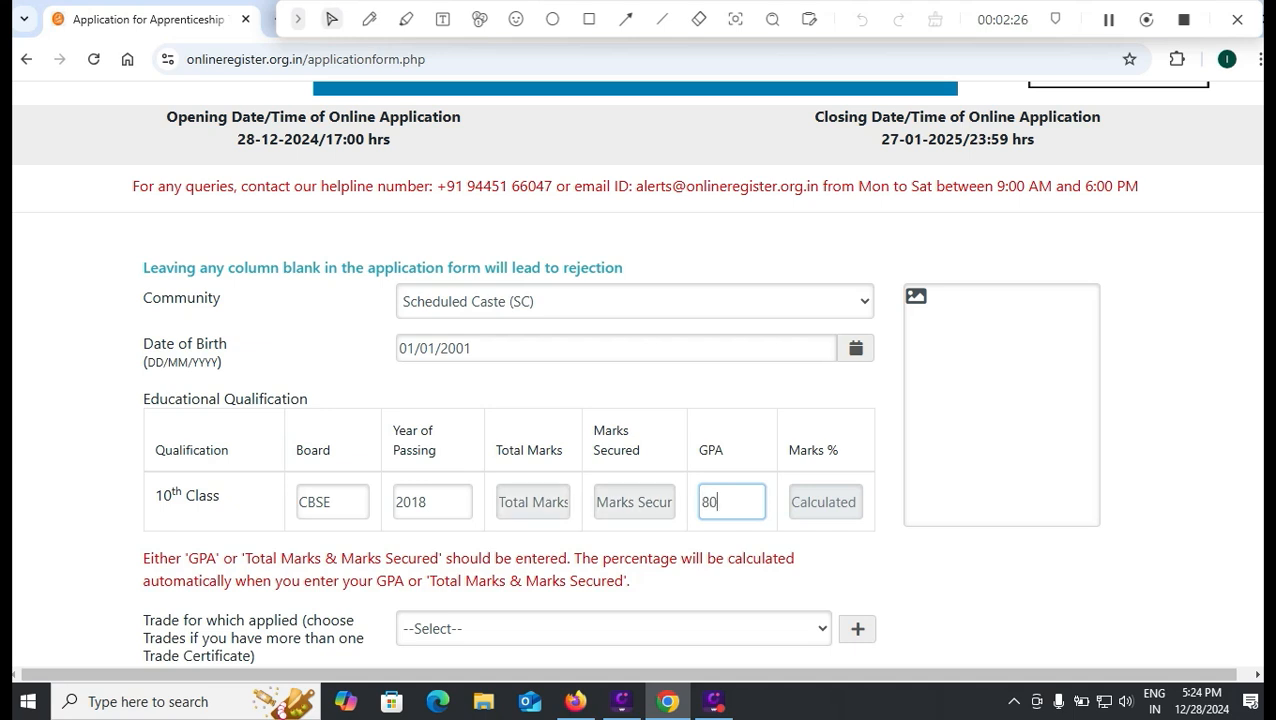
key(BackSpace)
text(.5)
key(Tab)
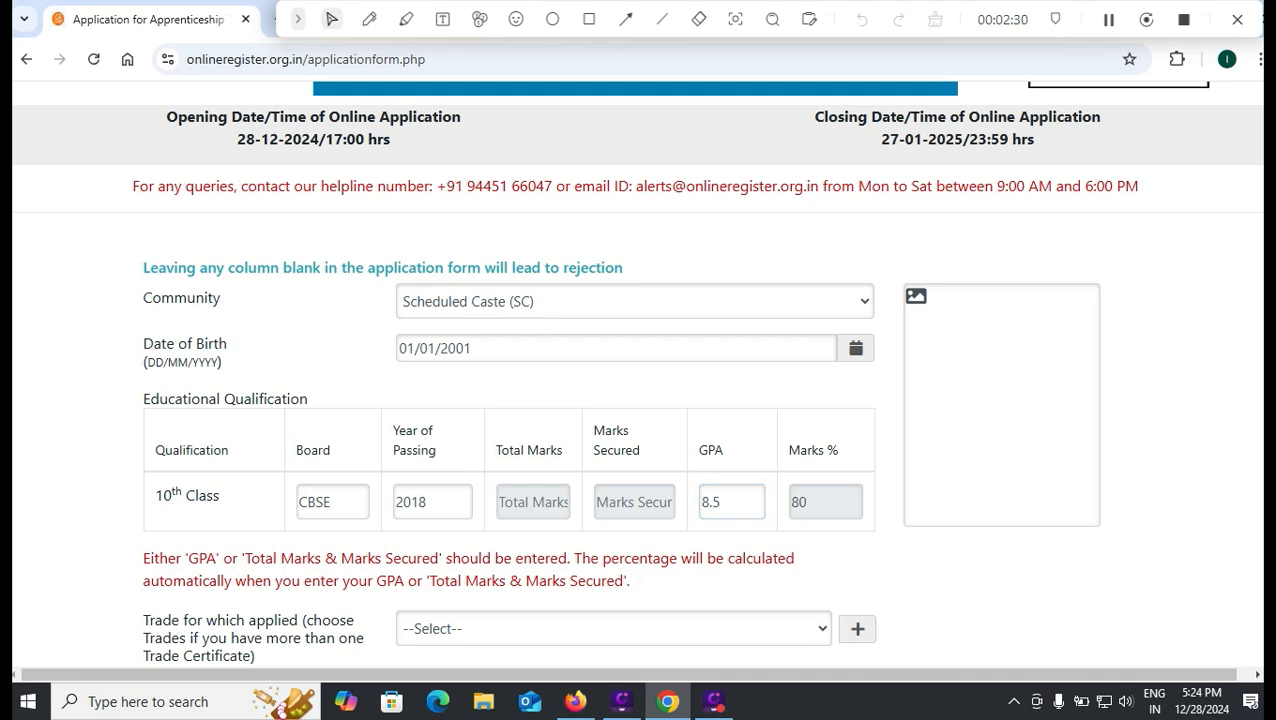
drag(724, 502, 698, 502)
key(BackSpace)
- Re-enter total marks 600 and marks secured 480 so Marks % shows 80.0
click(532, 502)
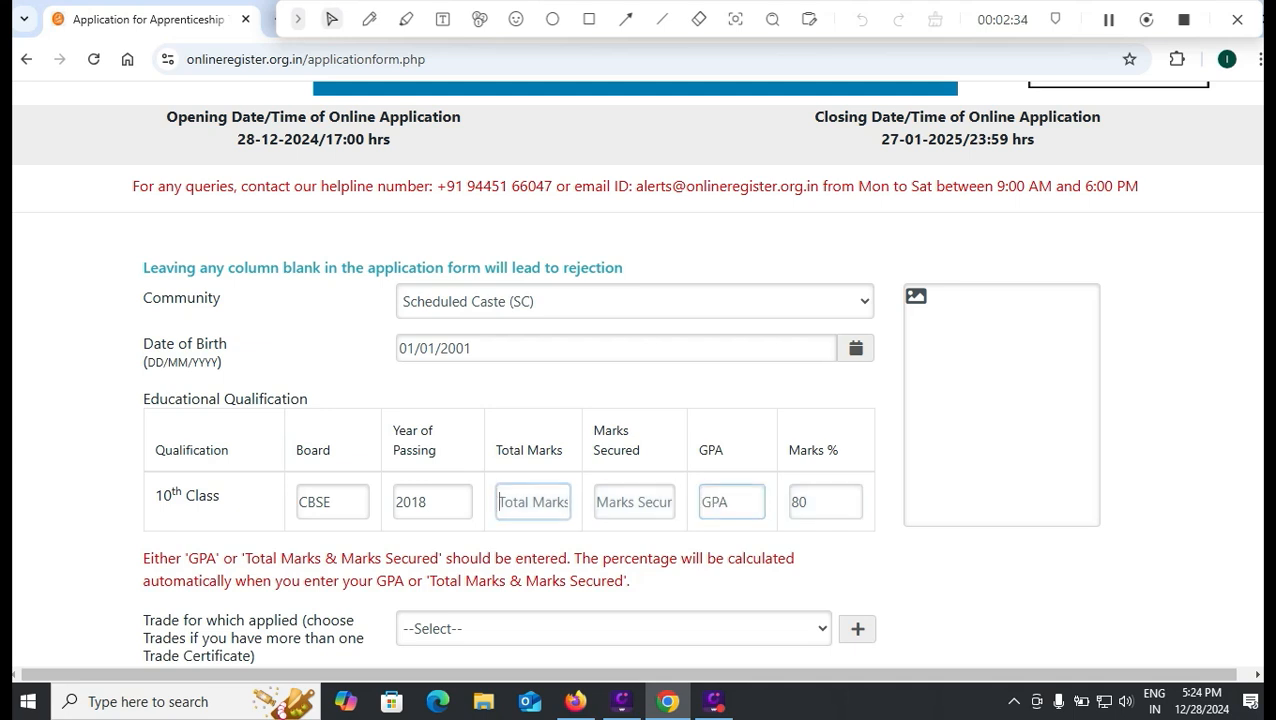
text(600)
key(Tab)
text(480)
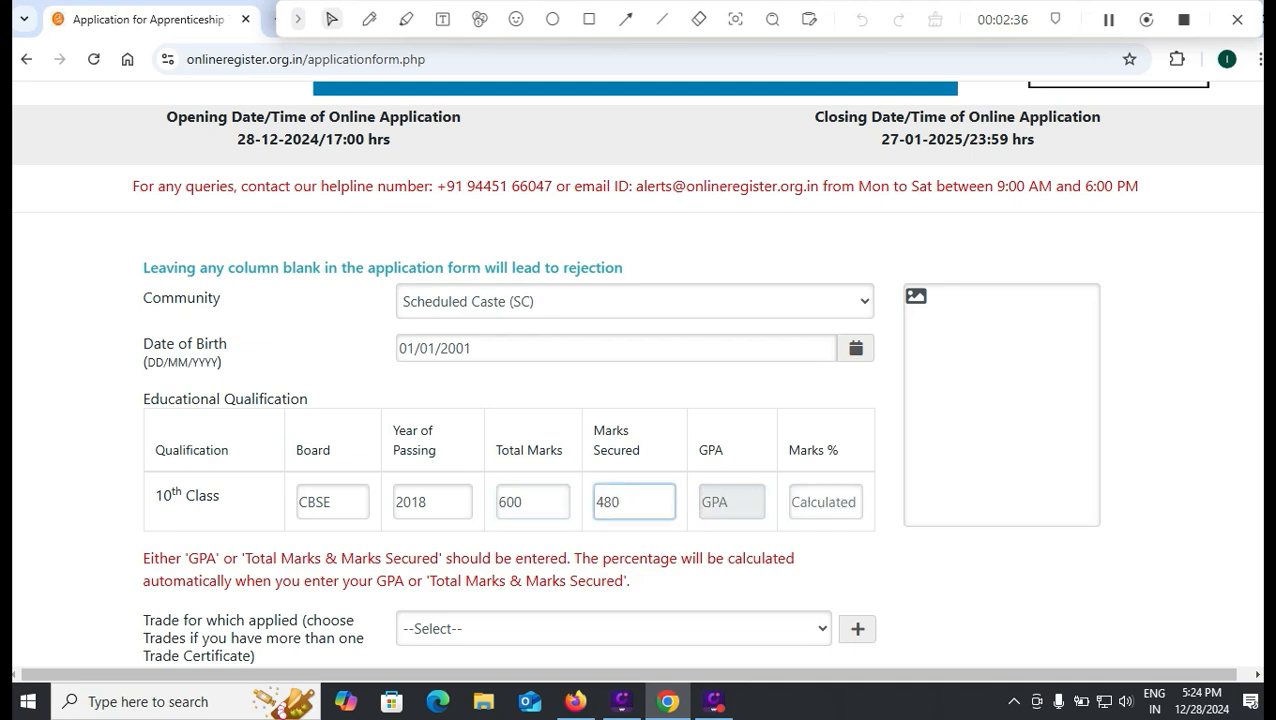
key(Tab)
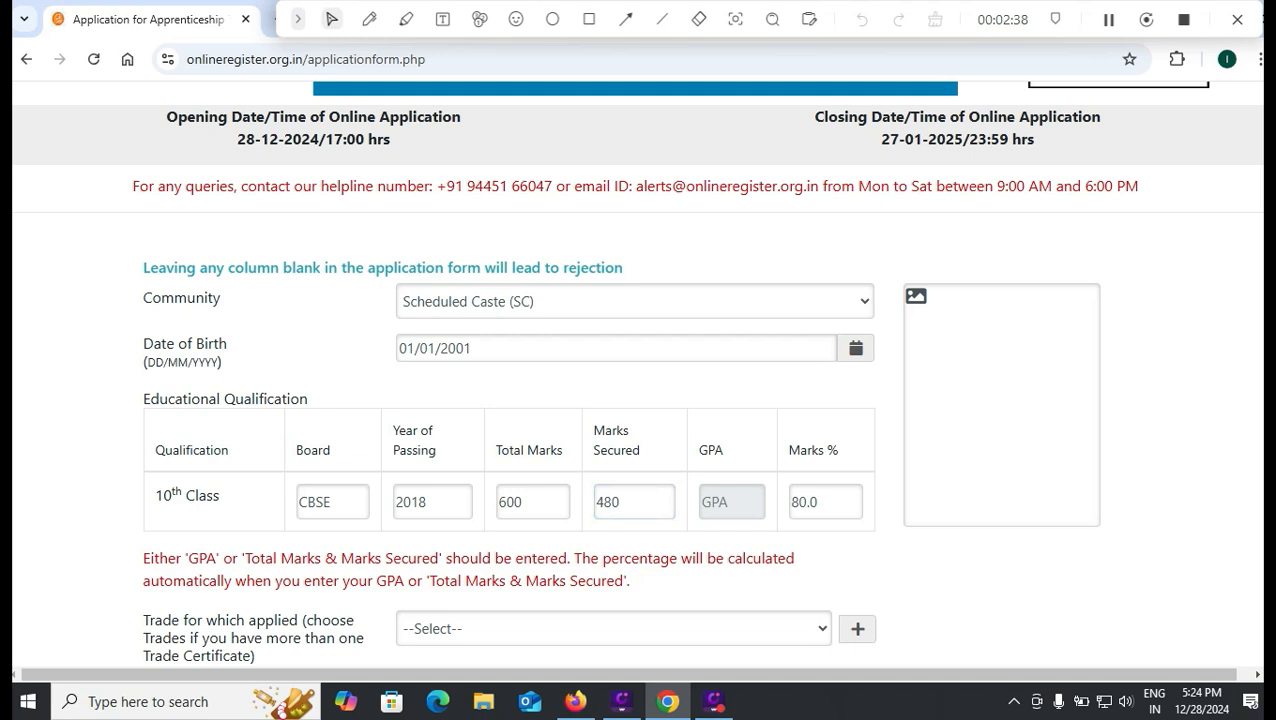
scroll(636, 373, down, 2)
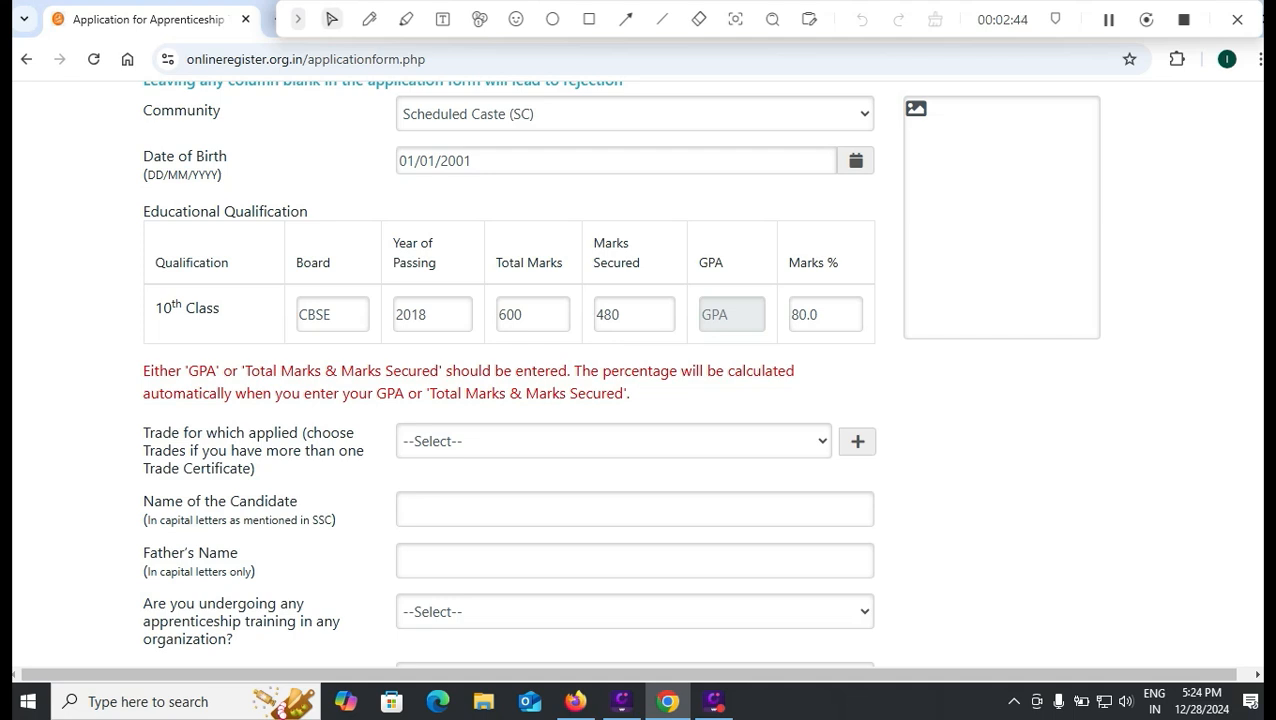
- Choose FITTER as the trade to apply for
click(613, 441)
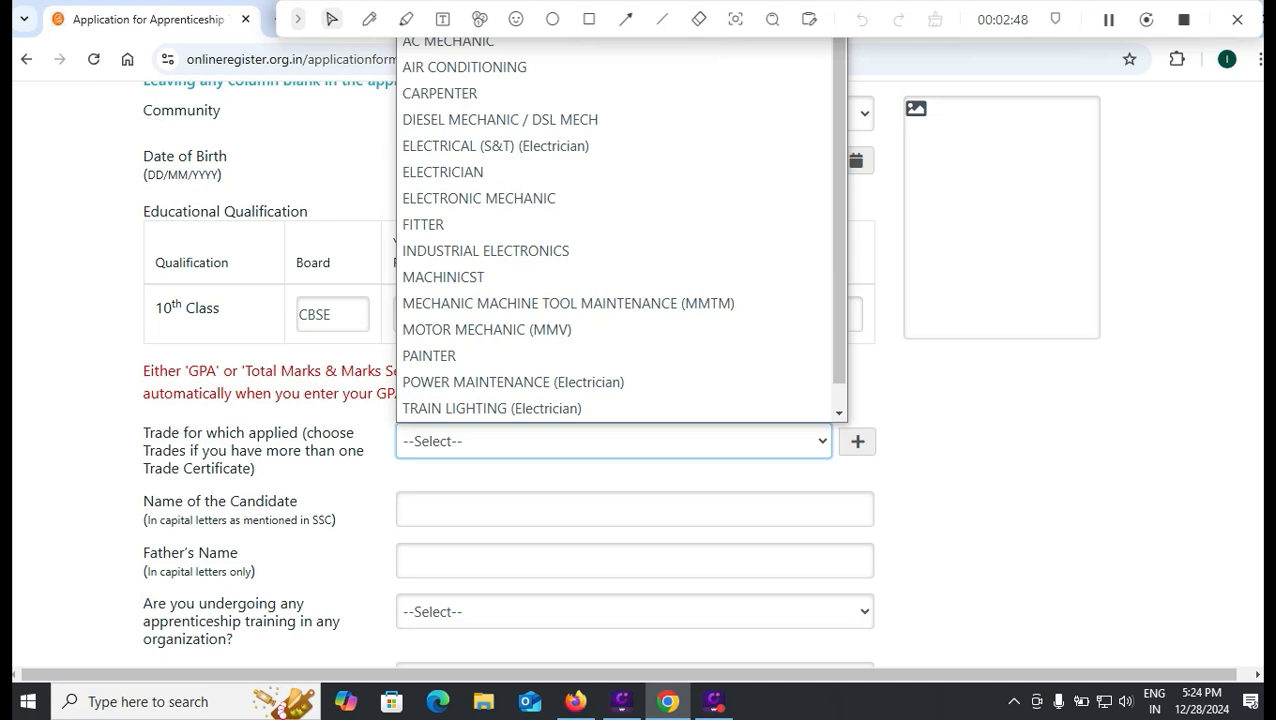
scroll(480, 277, down, 1)
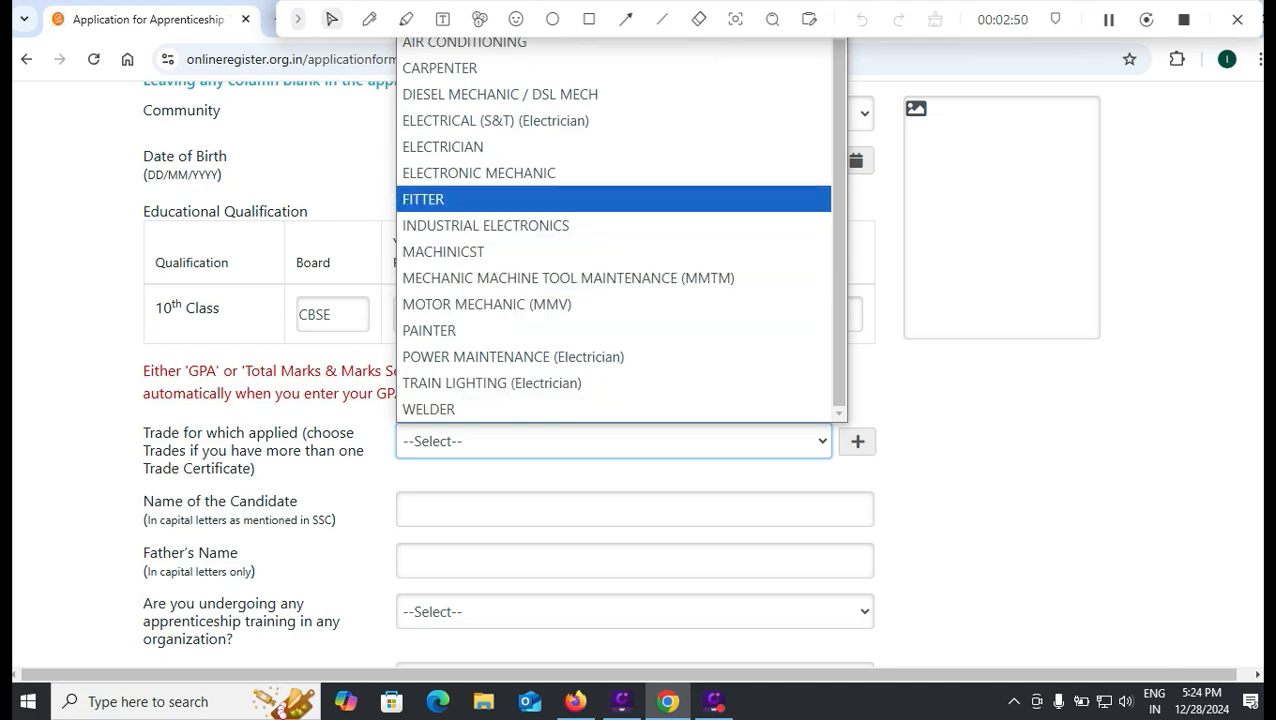
click(460, 198)
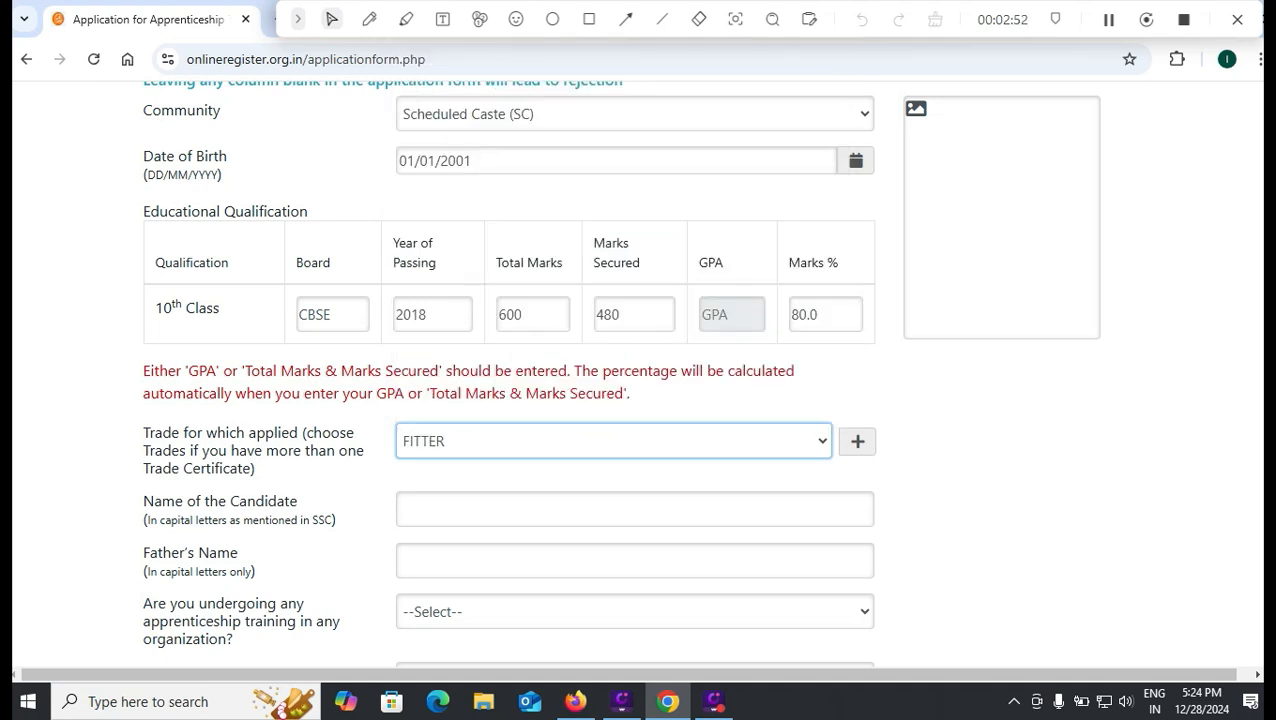
- Enter the candidate's name and father's name in capital letters
click(500, 509)
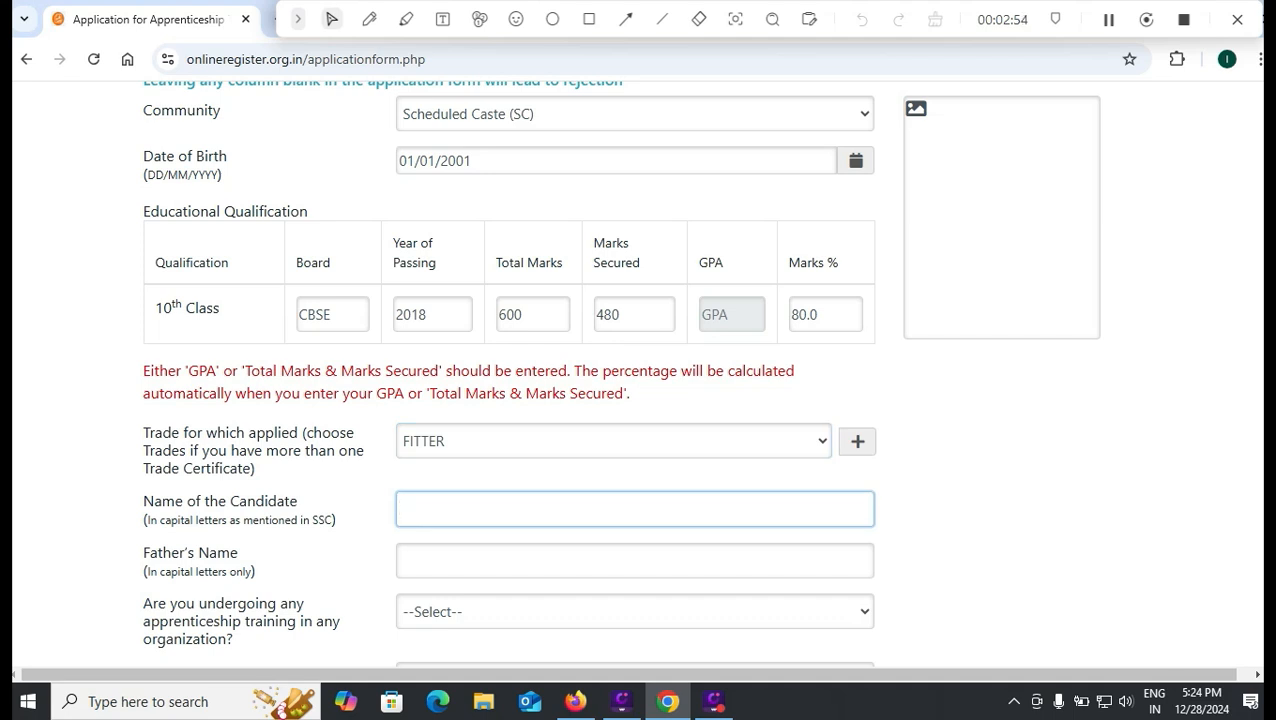
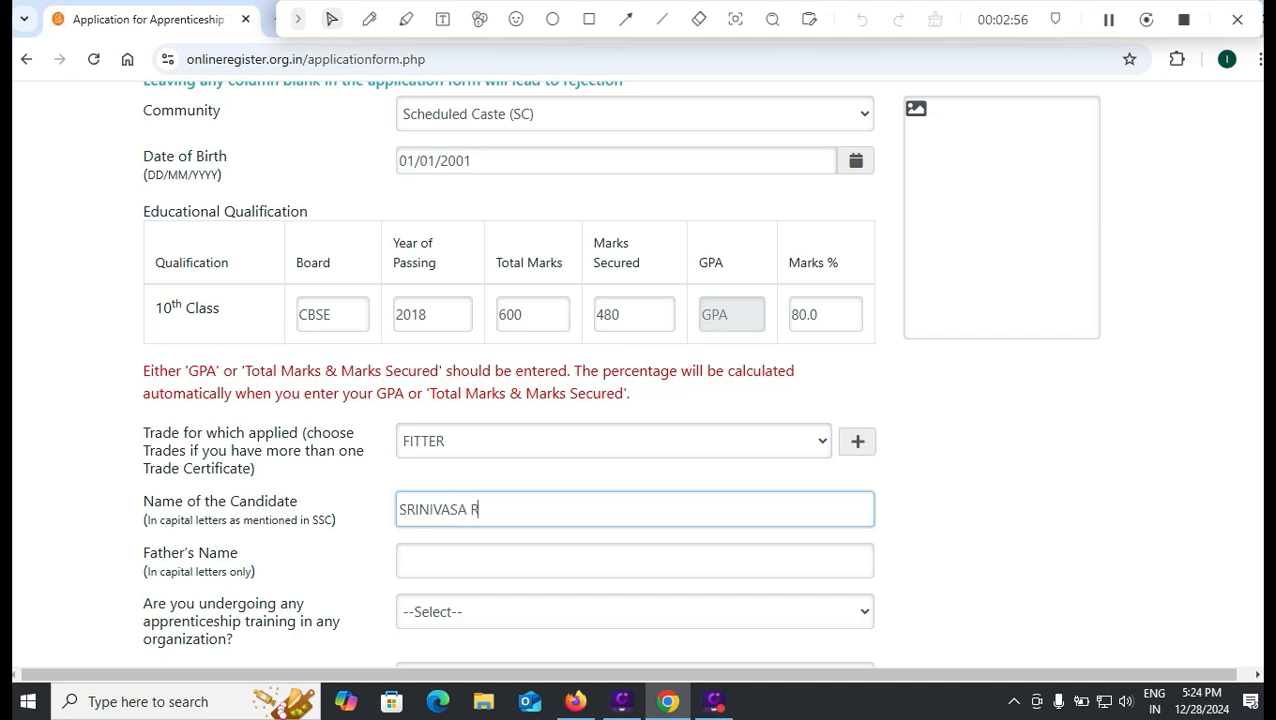
key(Tab)
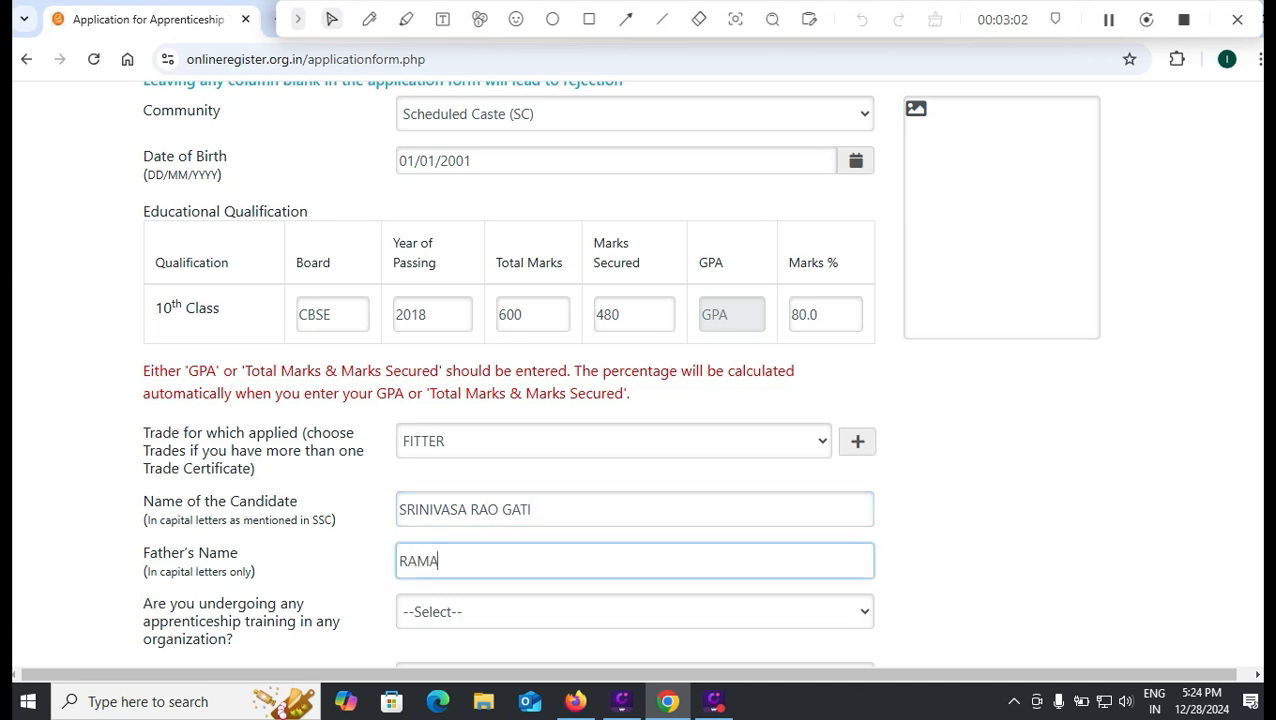
scroll(508, 380, down, 1)
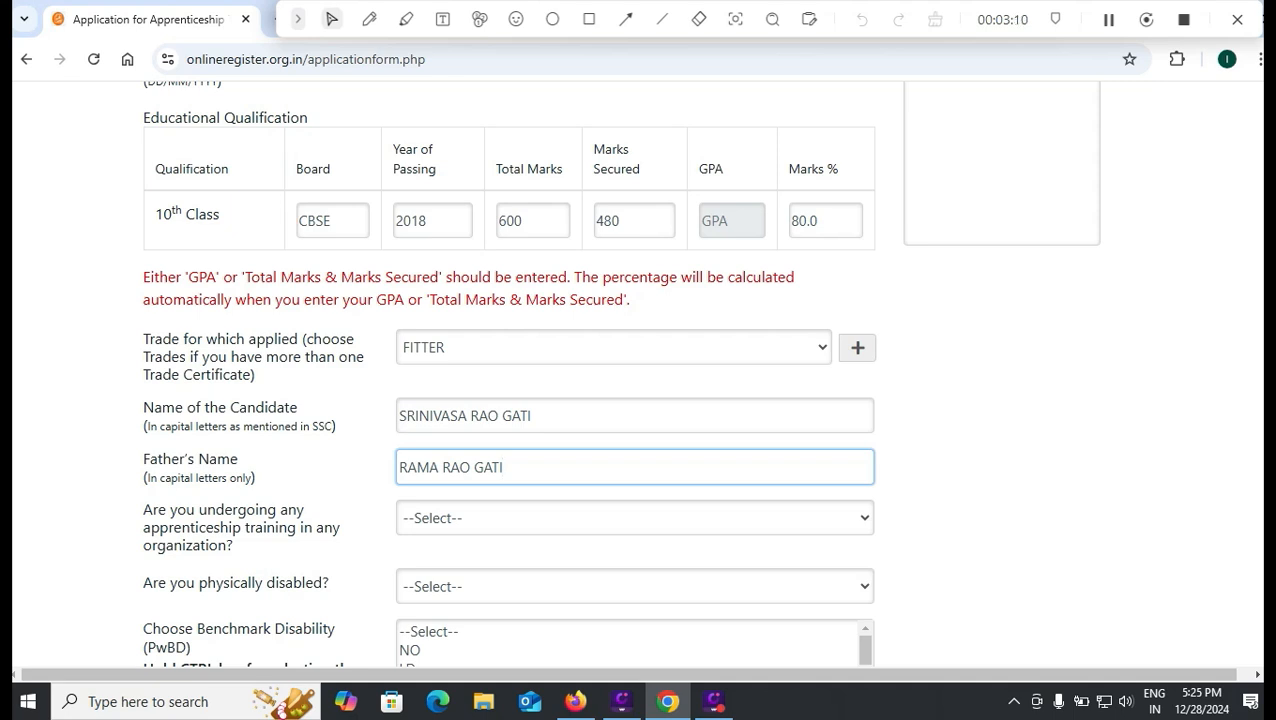
- Answer YES to ongoing apprenticeship training, dismiss the ineligibility notice, then change it to NO
click(635, 518)
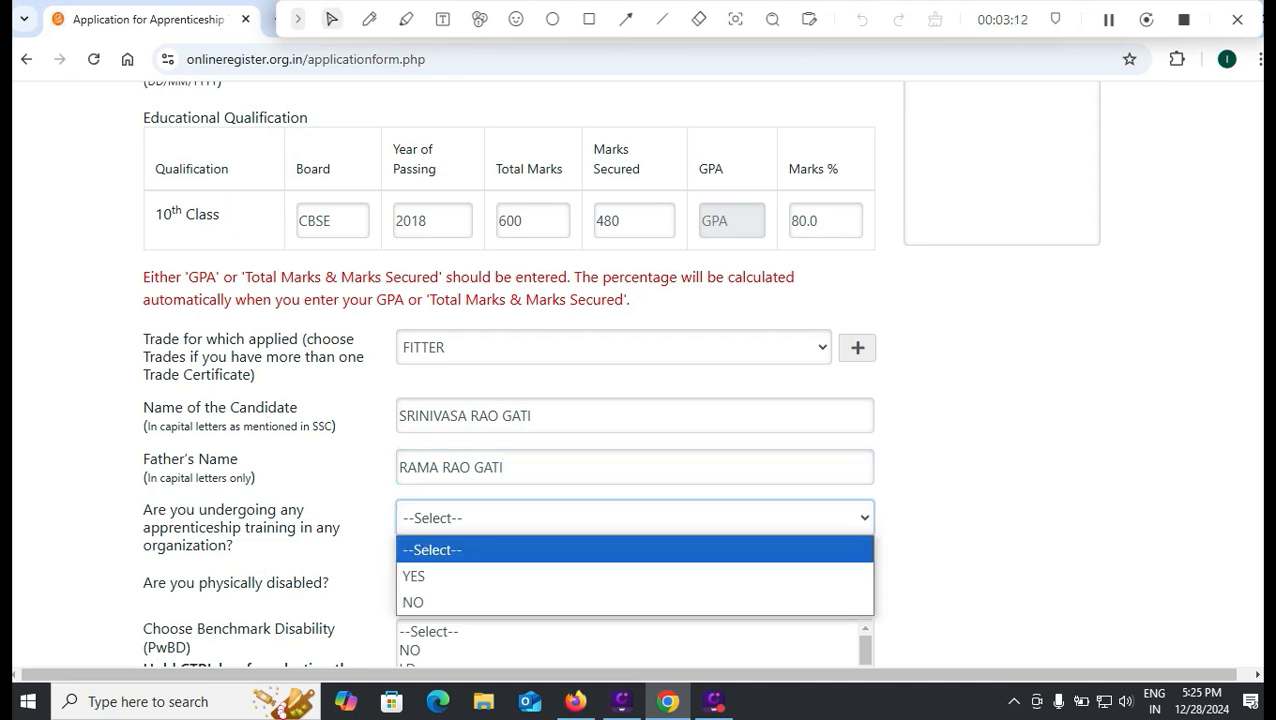
click(635, 576)
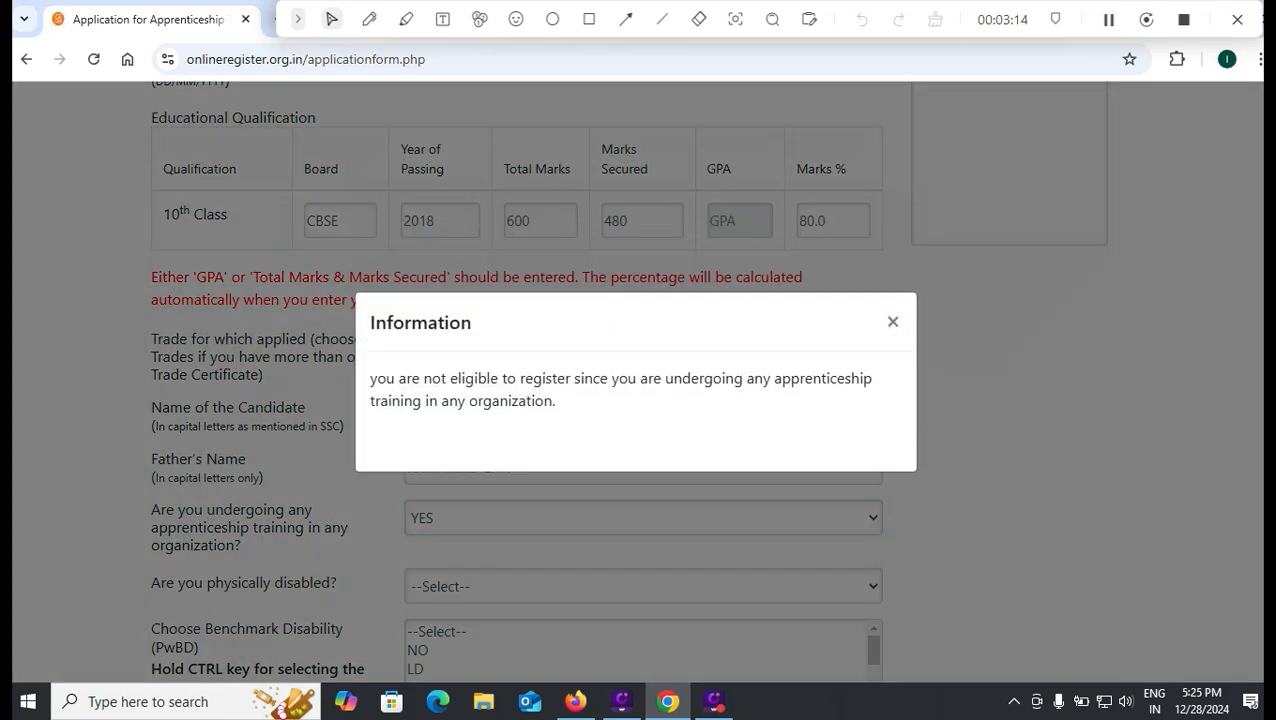
click(893, 321)
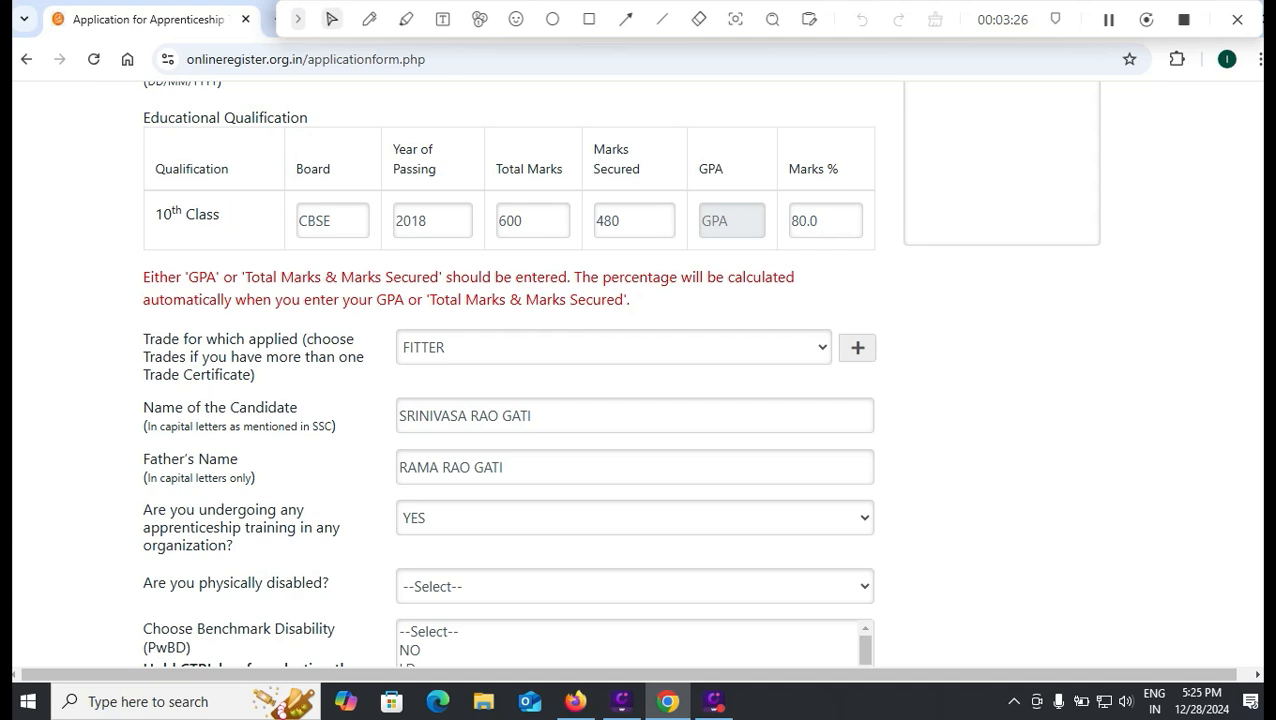
click(635, 518)
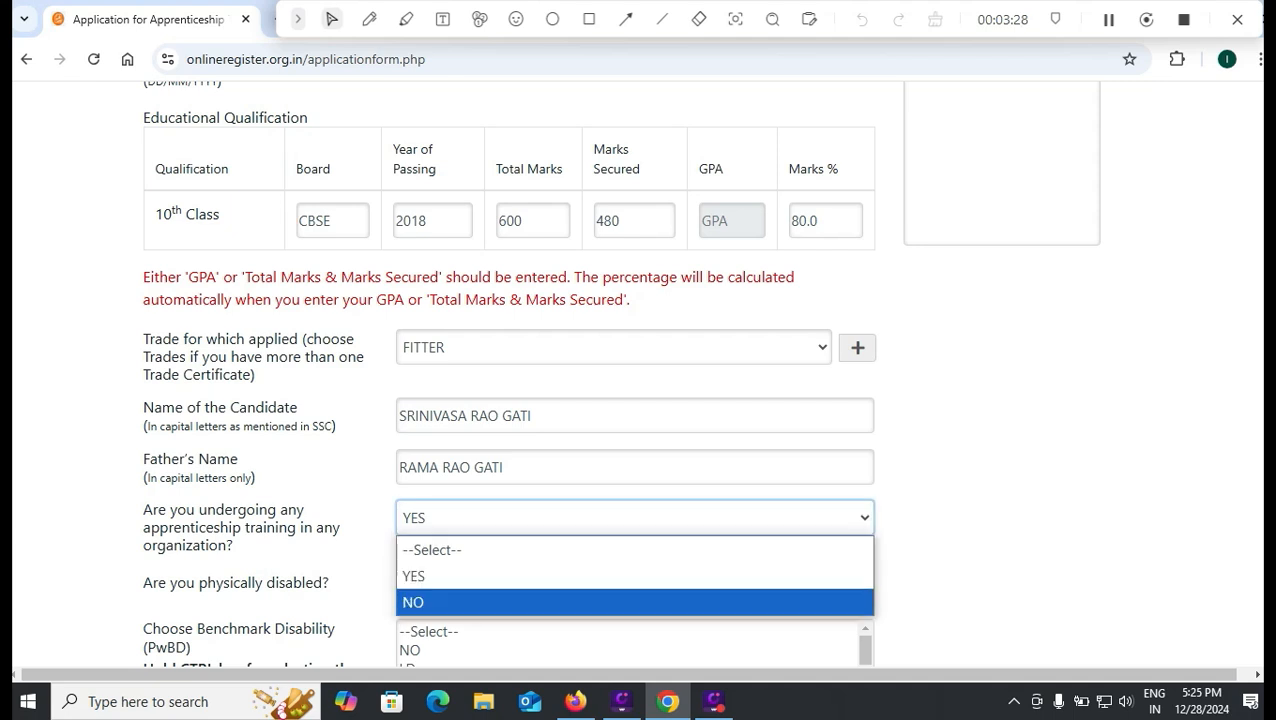
click(635, 603)
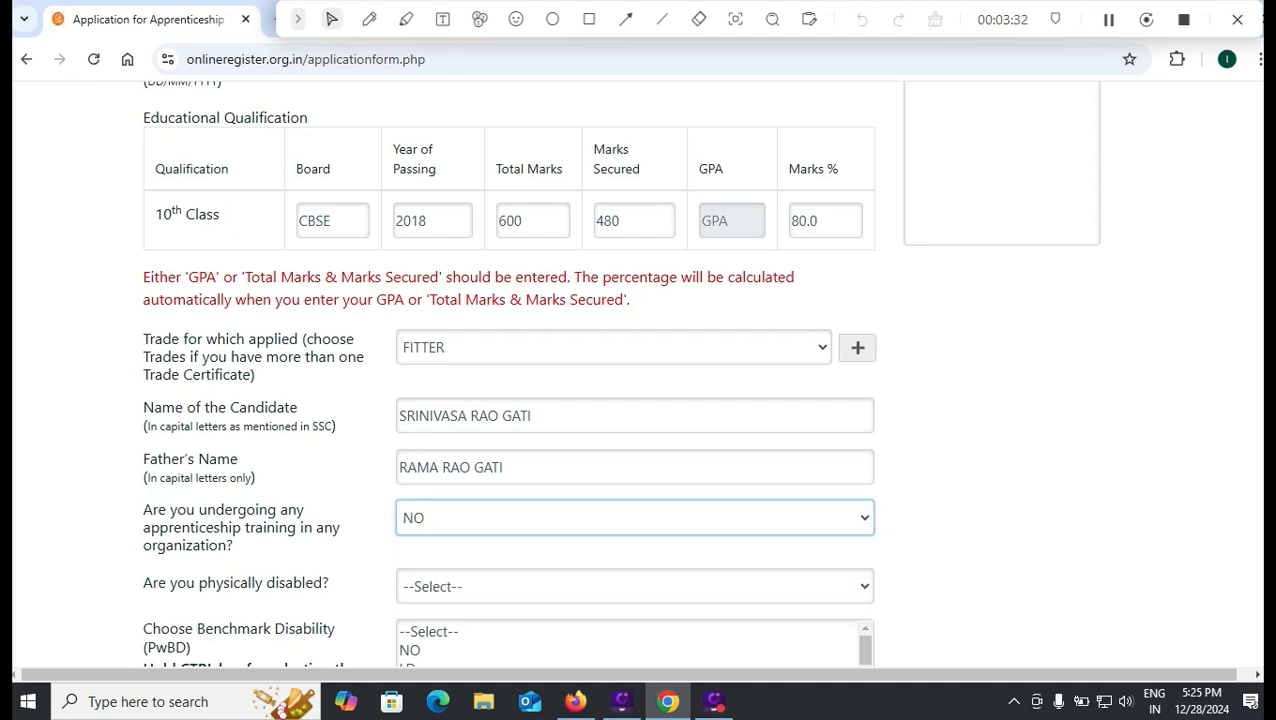
- Answer NO to 'Are you physically disabled?'
click(635, 587)
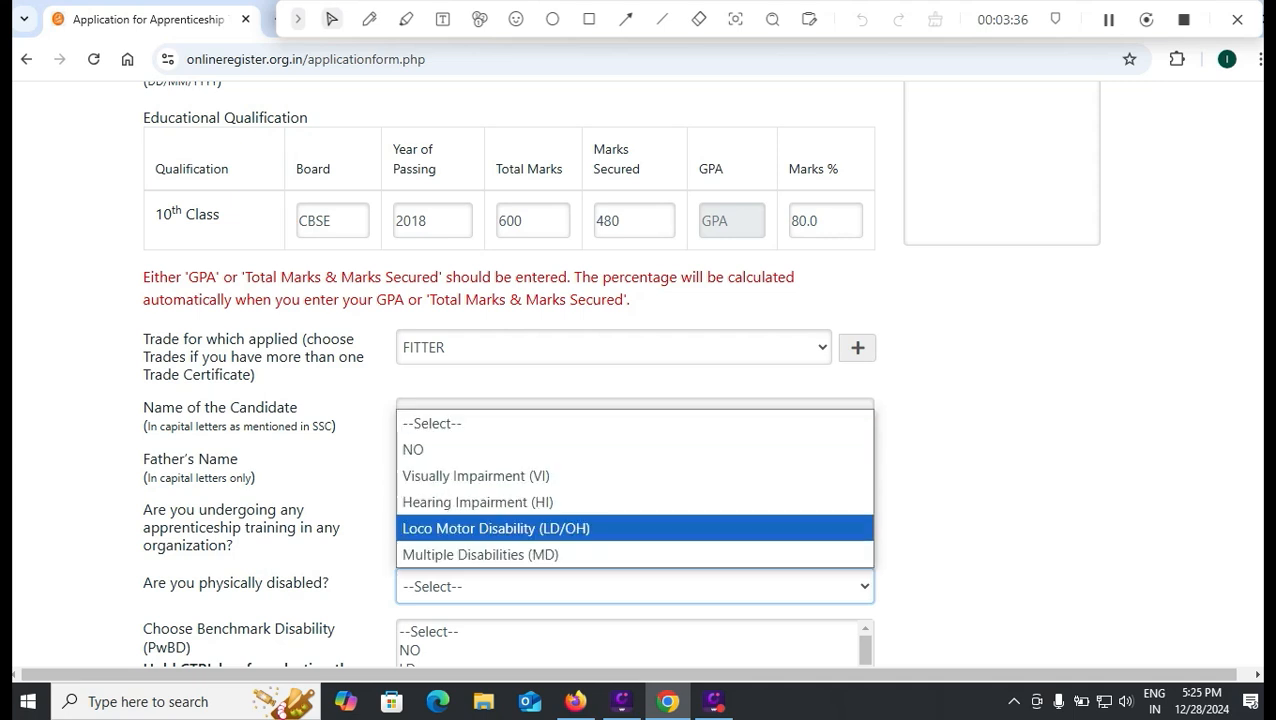
key(Return)
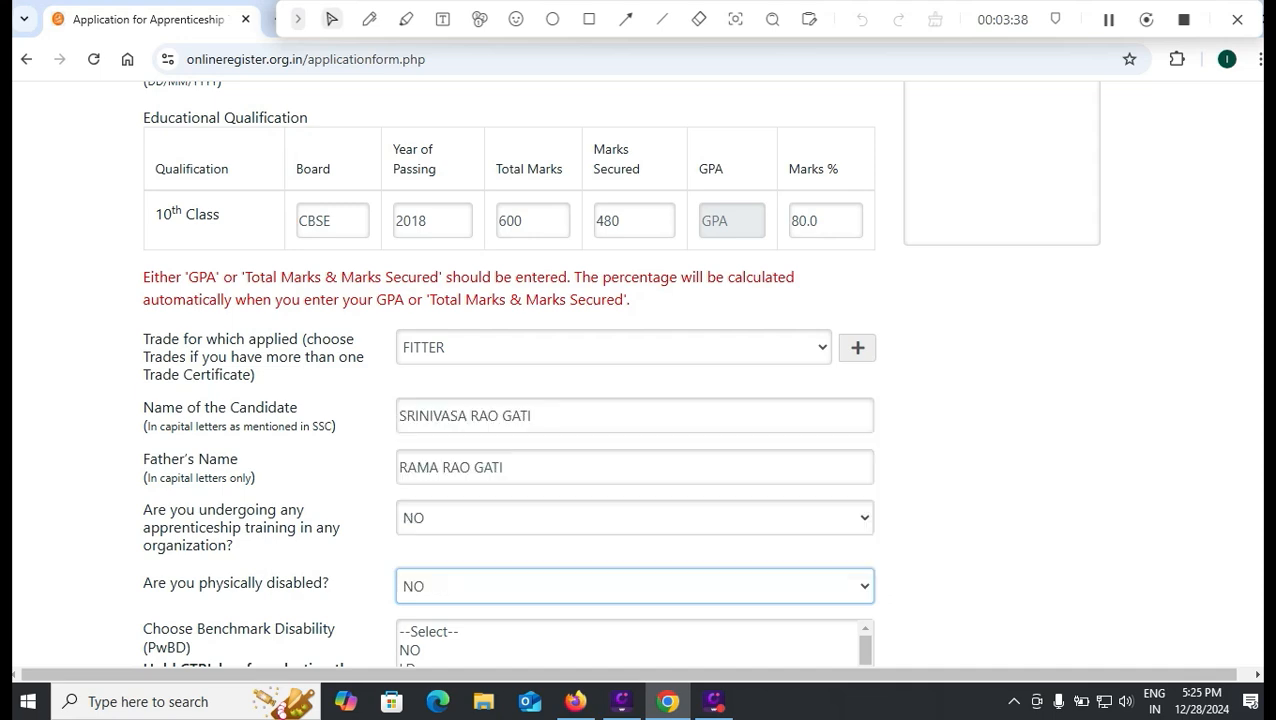
scroll(638, 375, down, 2)
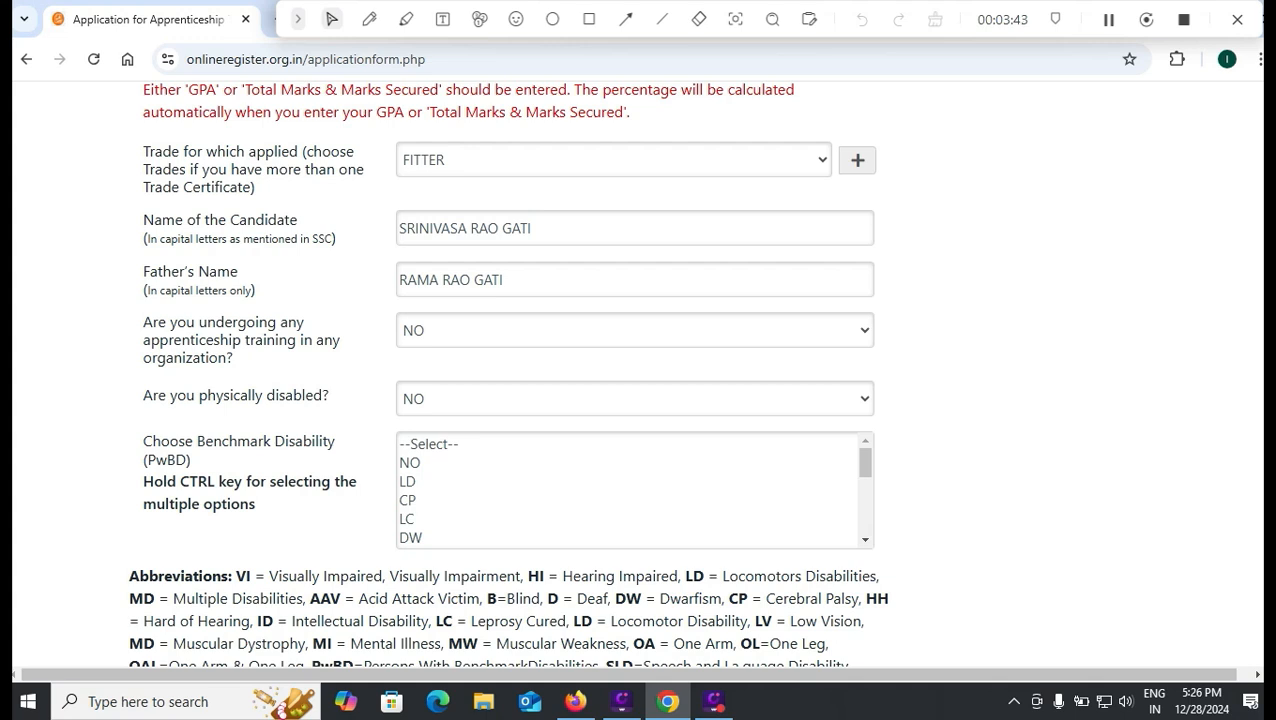
- Answer NO for both Benchmark Disability and Ex-Servicemen
click(411, 463)
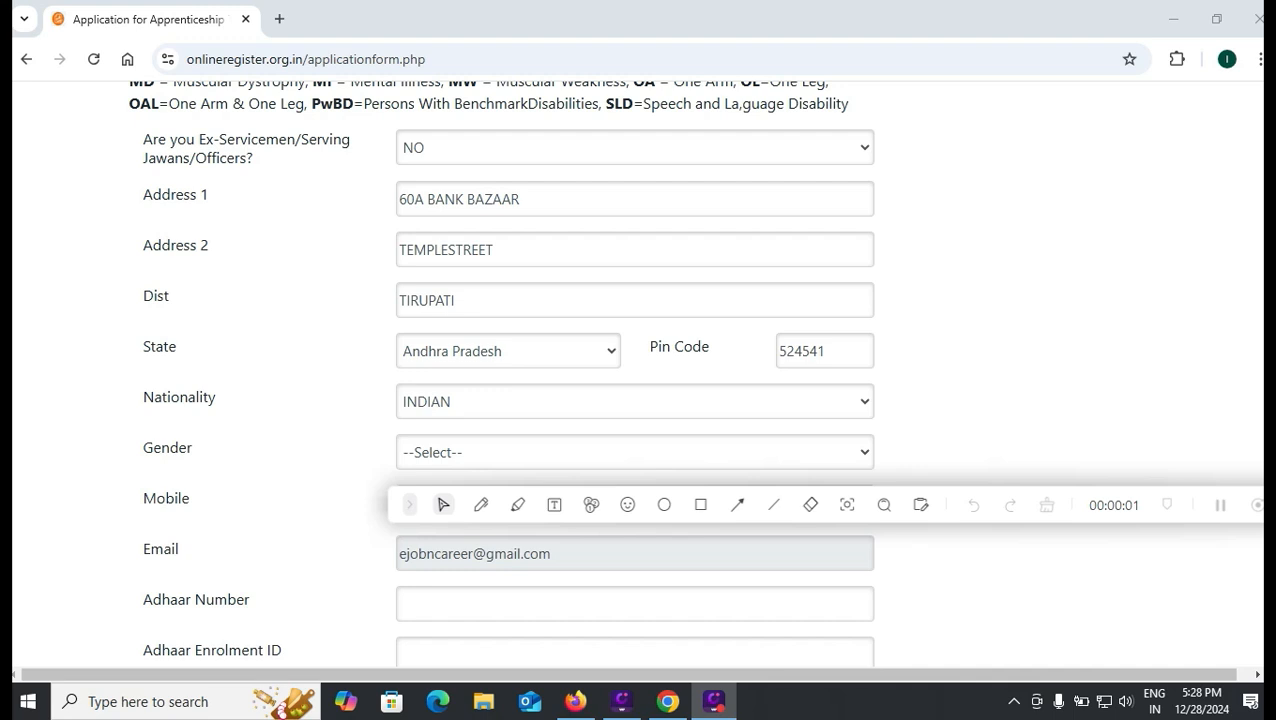
click(634, 148)
click(634, 232)
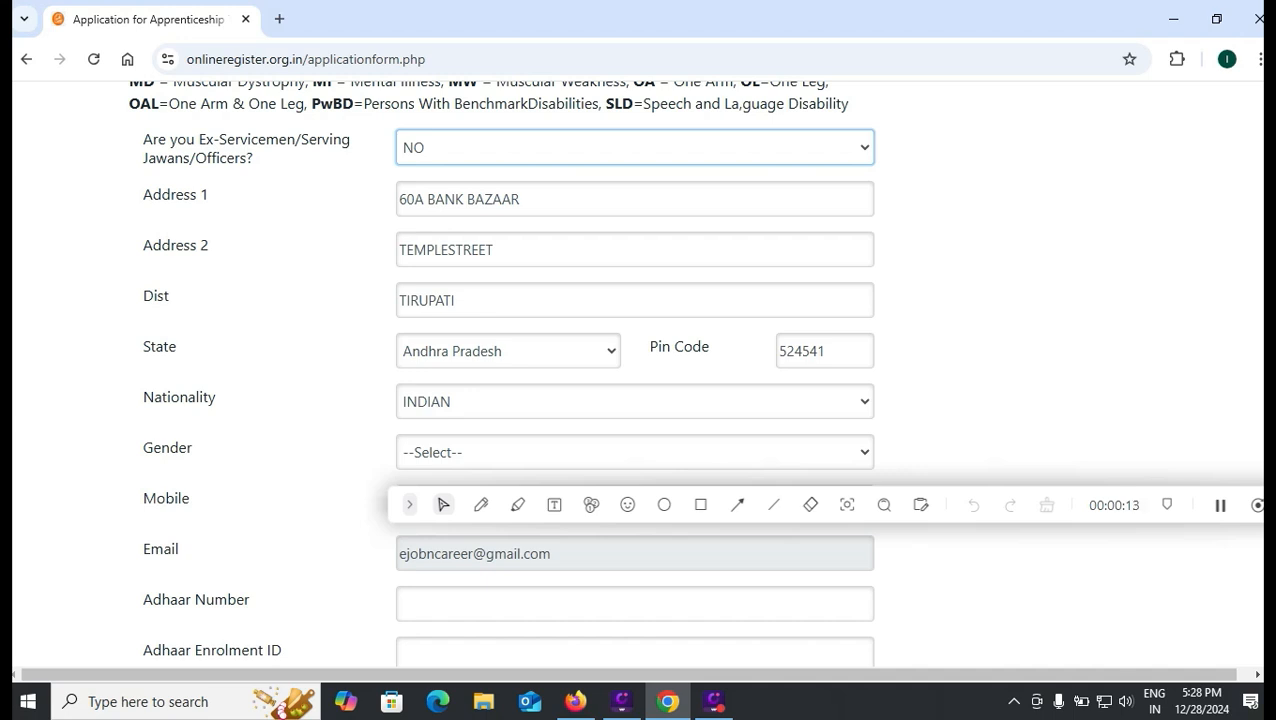
- Leave Gender unset and move on to the Adhaar Number field
click(634, 452)
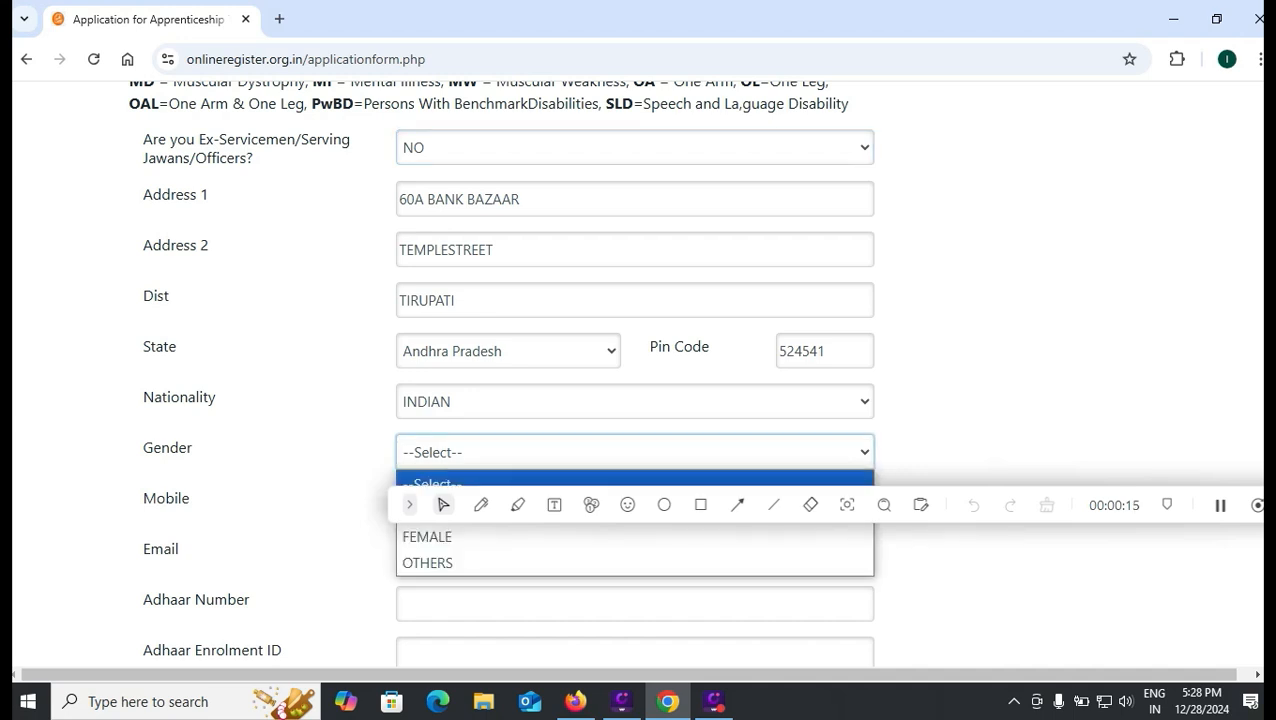
click(443, 505)
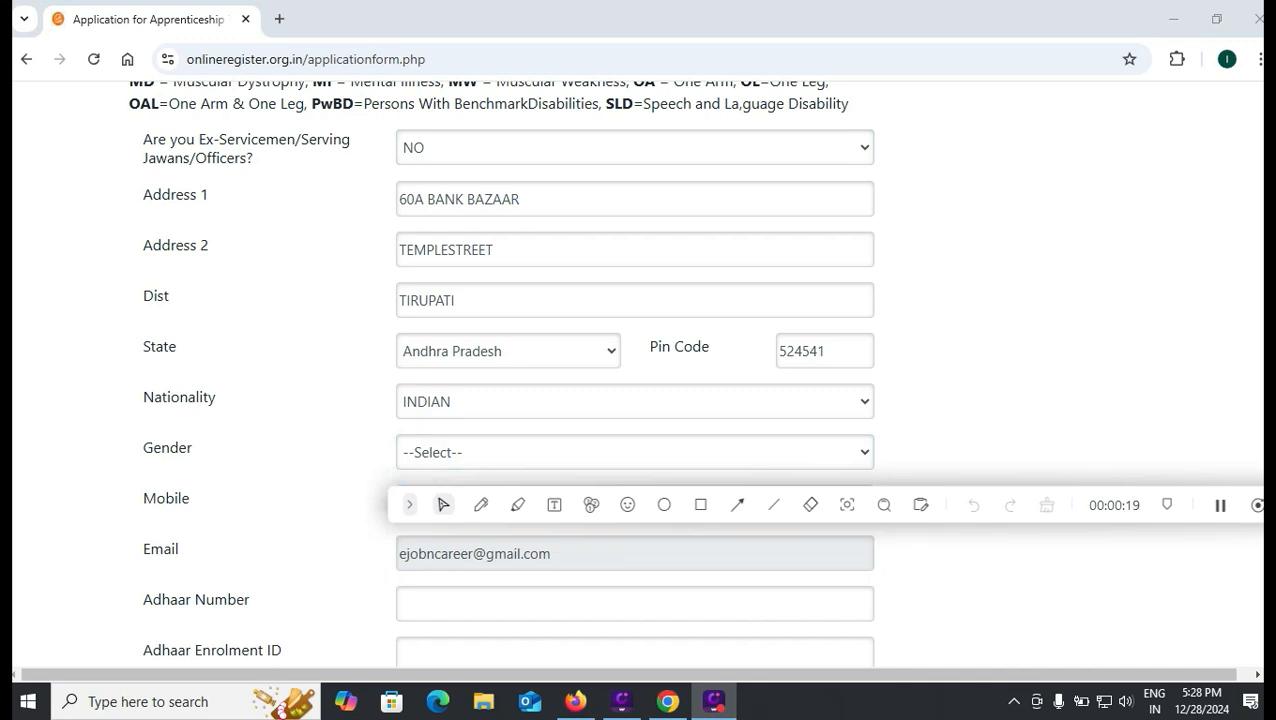
click(634, 604)
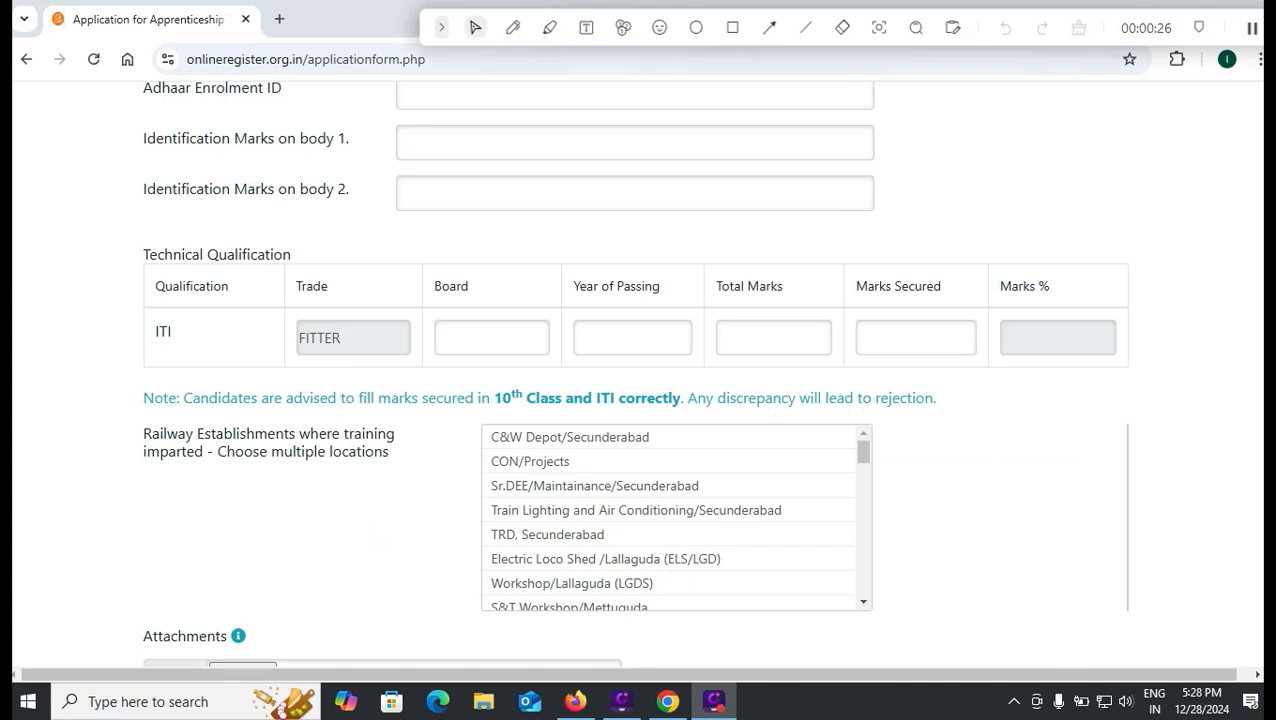
- Enter identification marks 'RIGHT HAND MIDDLE' and 'LEFT LEFT BOTTOM'
click(634, 142)
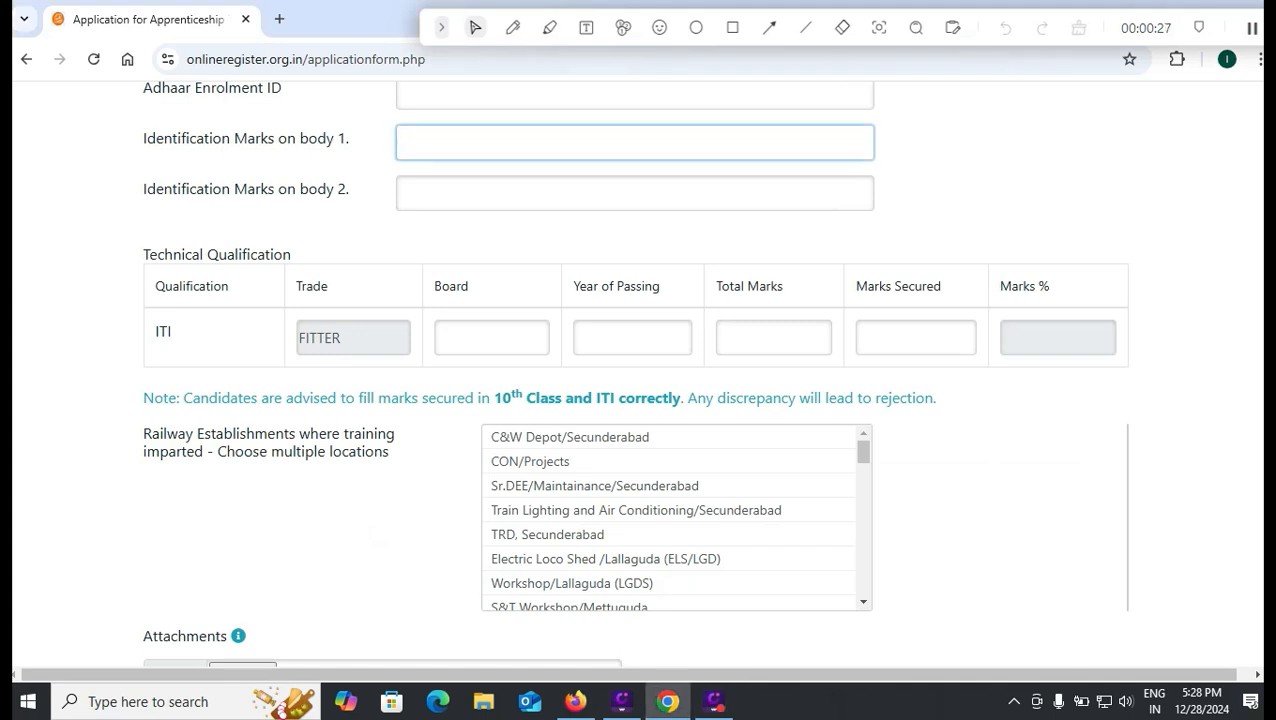
text(RIGHT HAND MIDDLE)
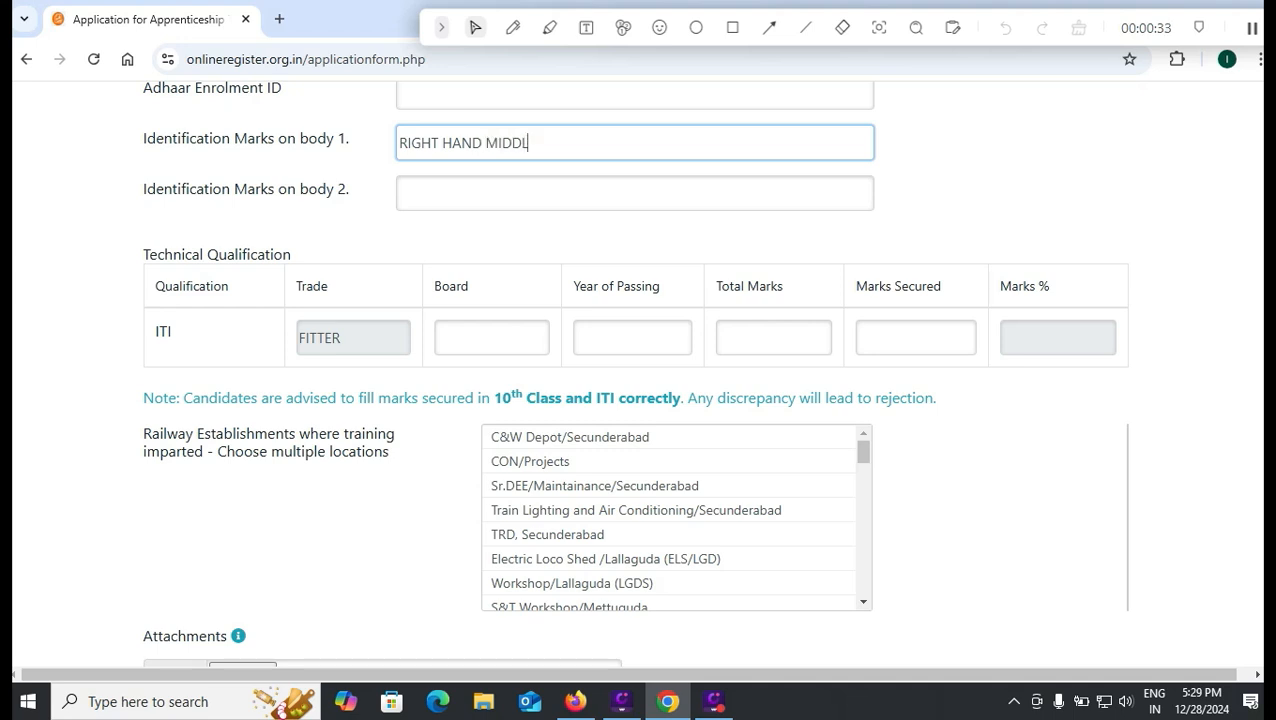
key(Tab)
text(LEFT )
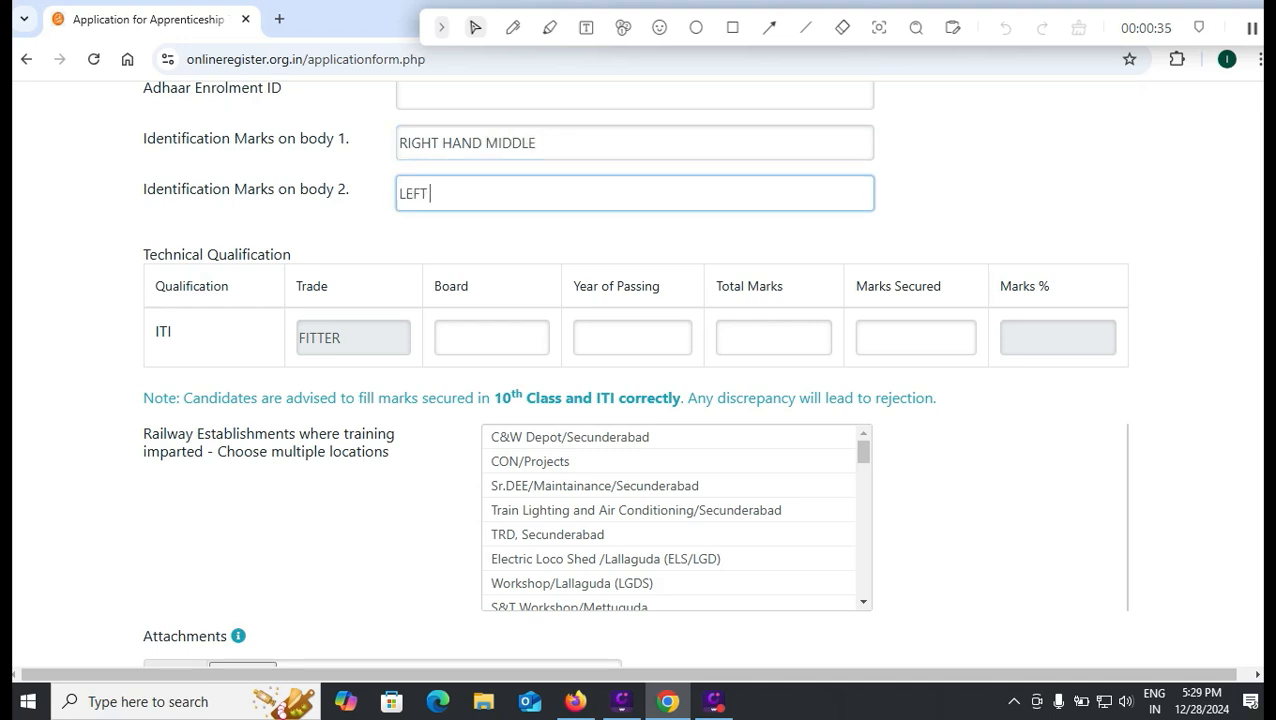
text(LEFT BOTTOM)
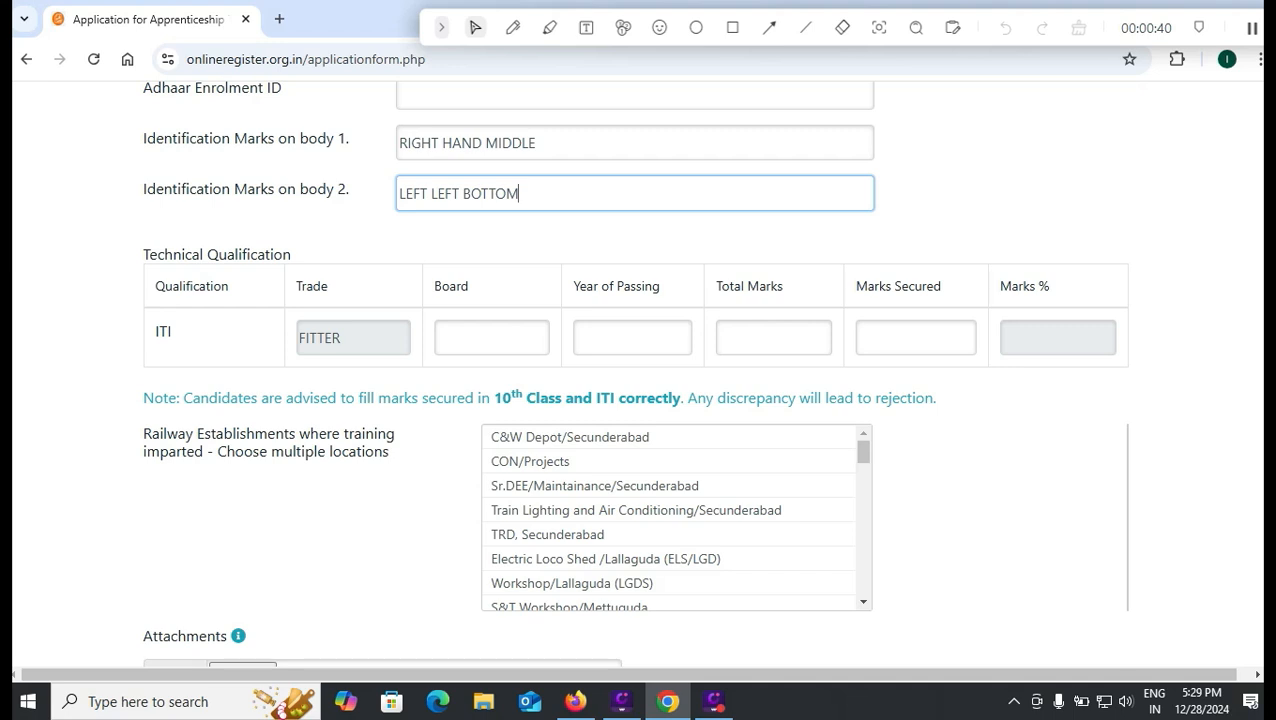
- Enter SCVT as the ITI Board, correcting the mistyped entries
key(Tab)
text(TENA)
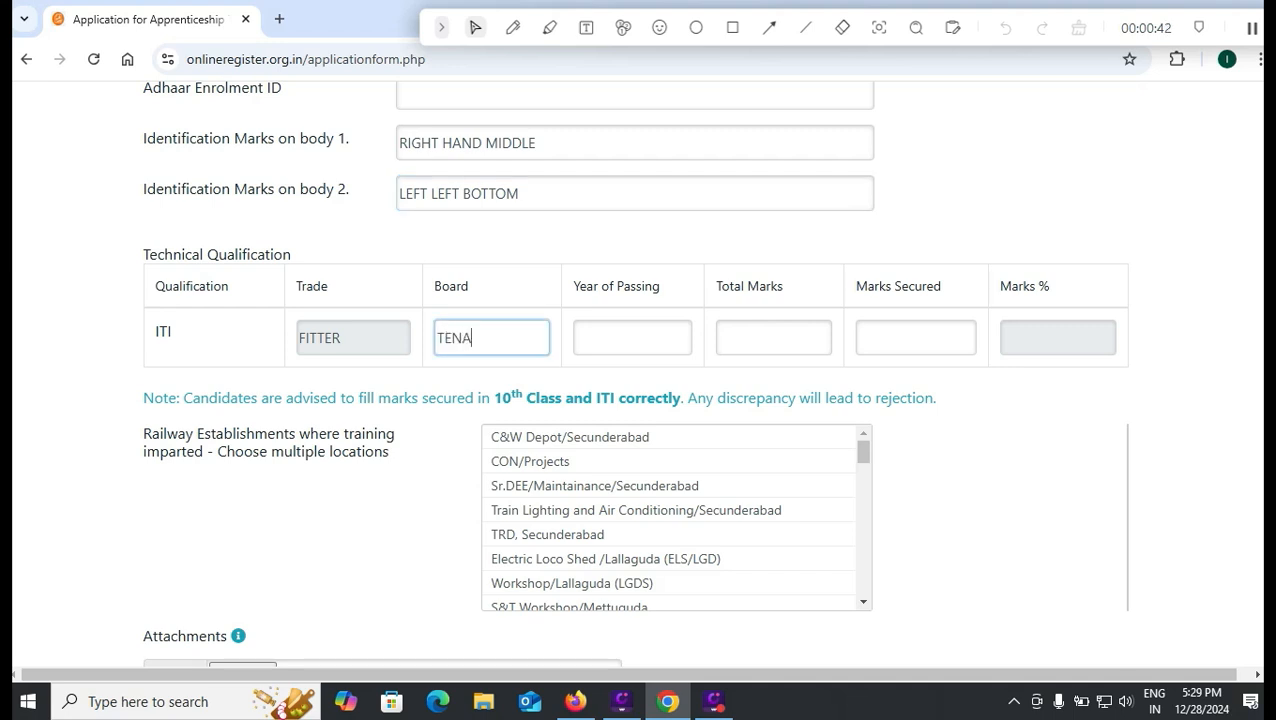
text(LITI)
key(BackSpace)
key(BackSpace)
key(BackSpace)
key(BackSpace)
key(BackSpace)
key(BackSpace)
key(BackSpace)
key(BackSpace)
text(N)
key(BackSpace)
text(=S)
key(BackSpace)
key(BackSpace)
text(SV)
key(BackSpace)
text(CVT)
- Enter ITI year 2020, total marks 600 and marks secured 532, giving 88.7%
key(Tab)
text(2020)
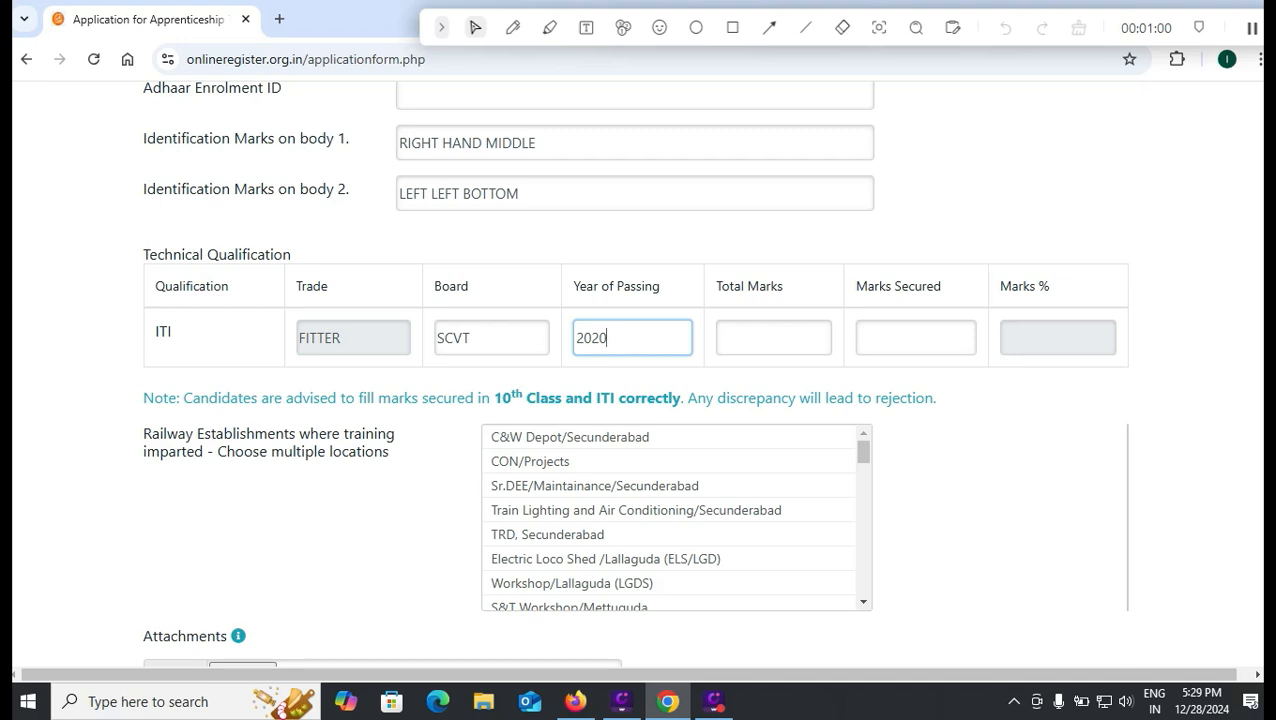
key(Tab)
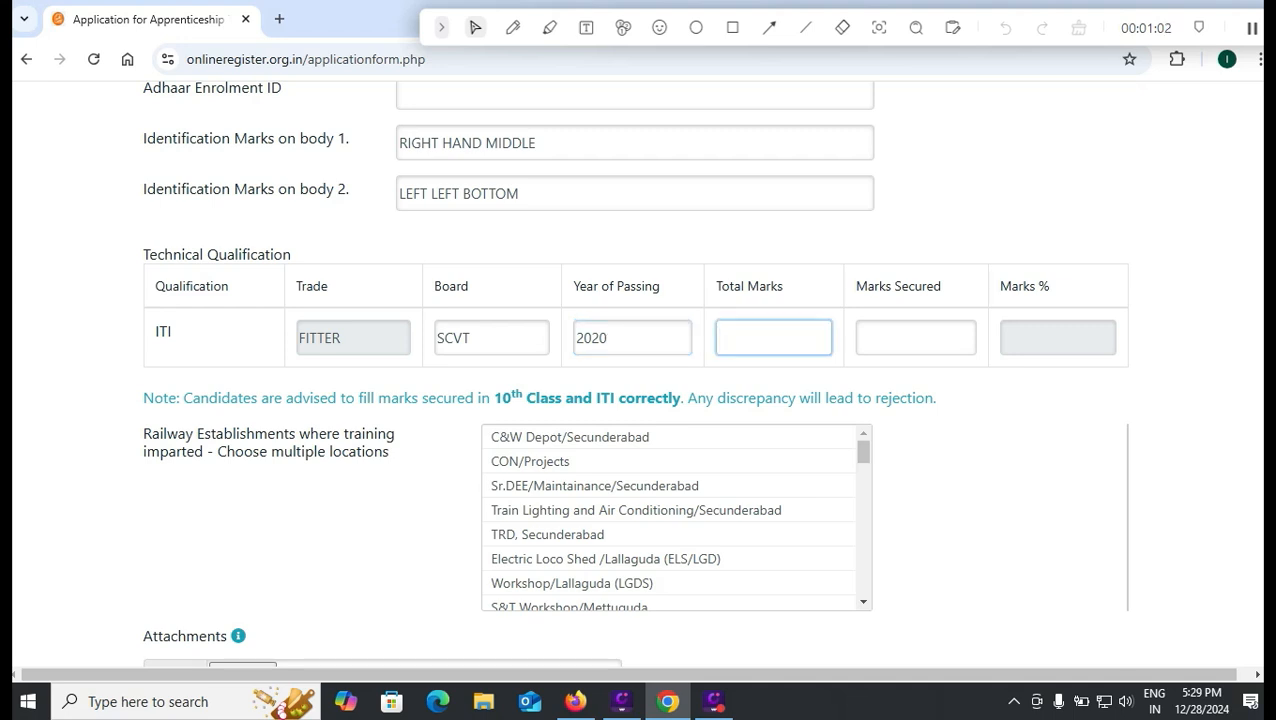
text(600)
key(Tab)
text(432)
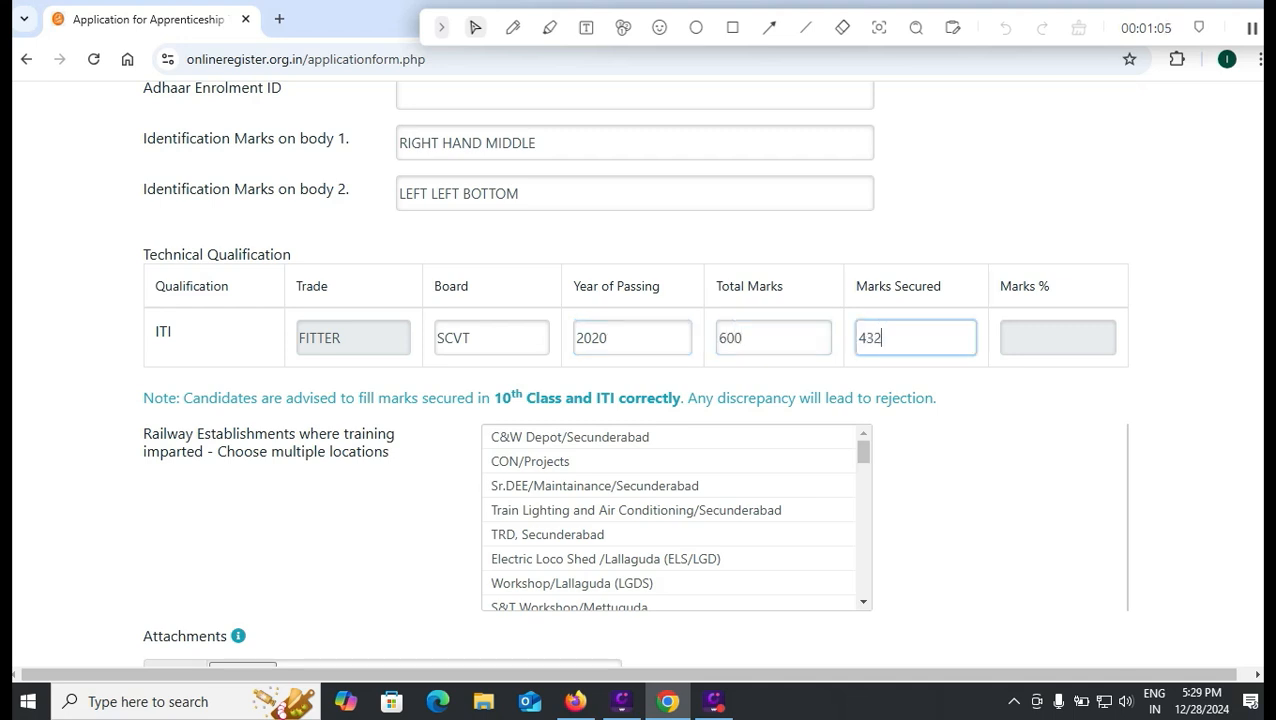
key(BackSpace)
key(BackSpace)
key(BackSpace)
text(532)
key(Tab)
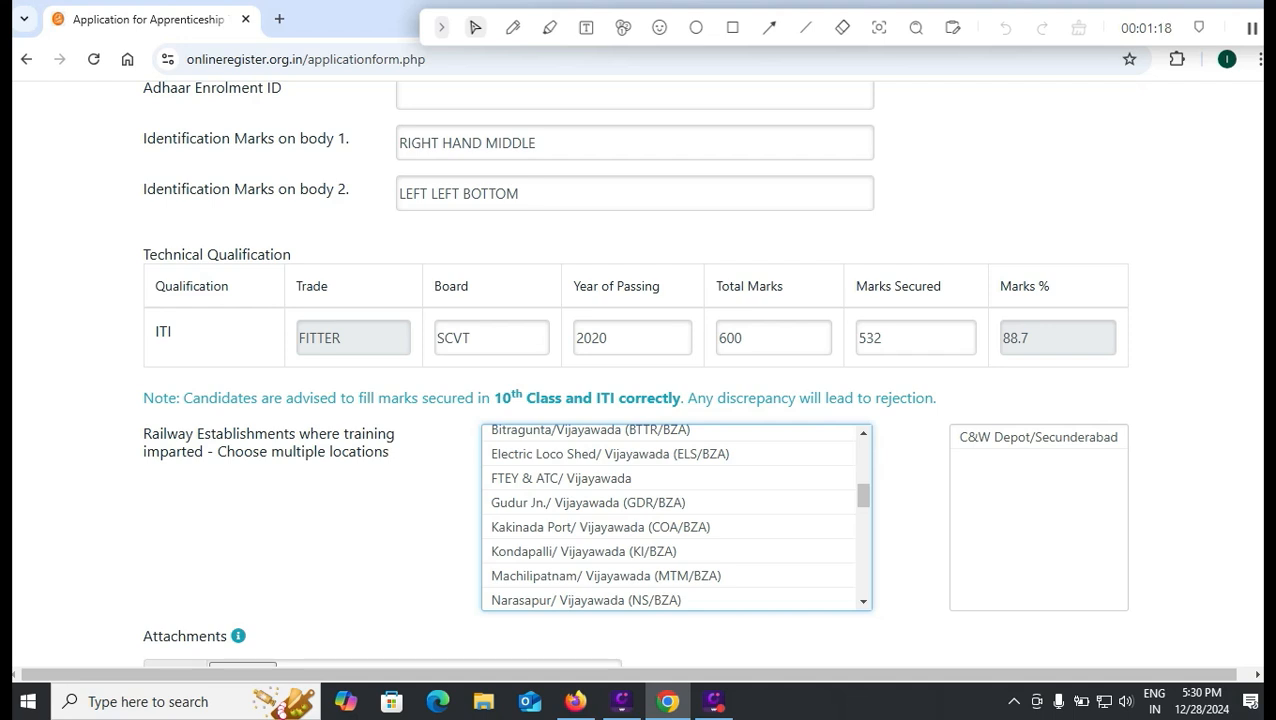
- Add Sr.DEE/Maintainance/Secunderabad as a second chosen training establishment
drag(863, 495, 863, 452)
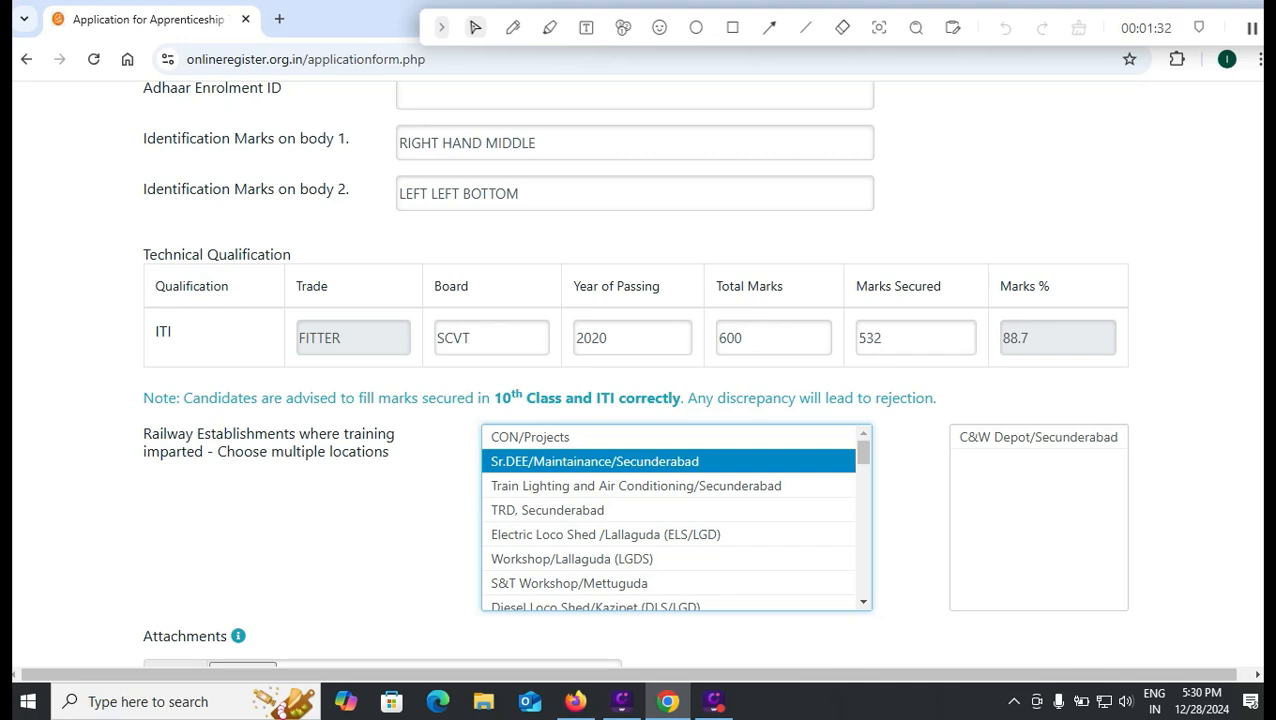
click(620, 461)
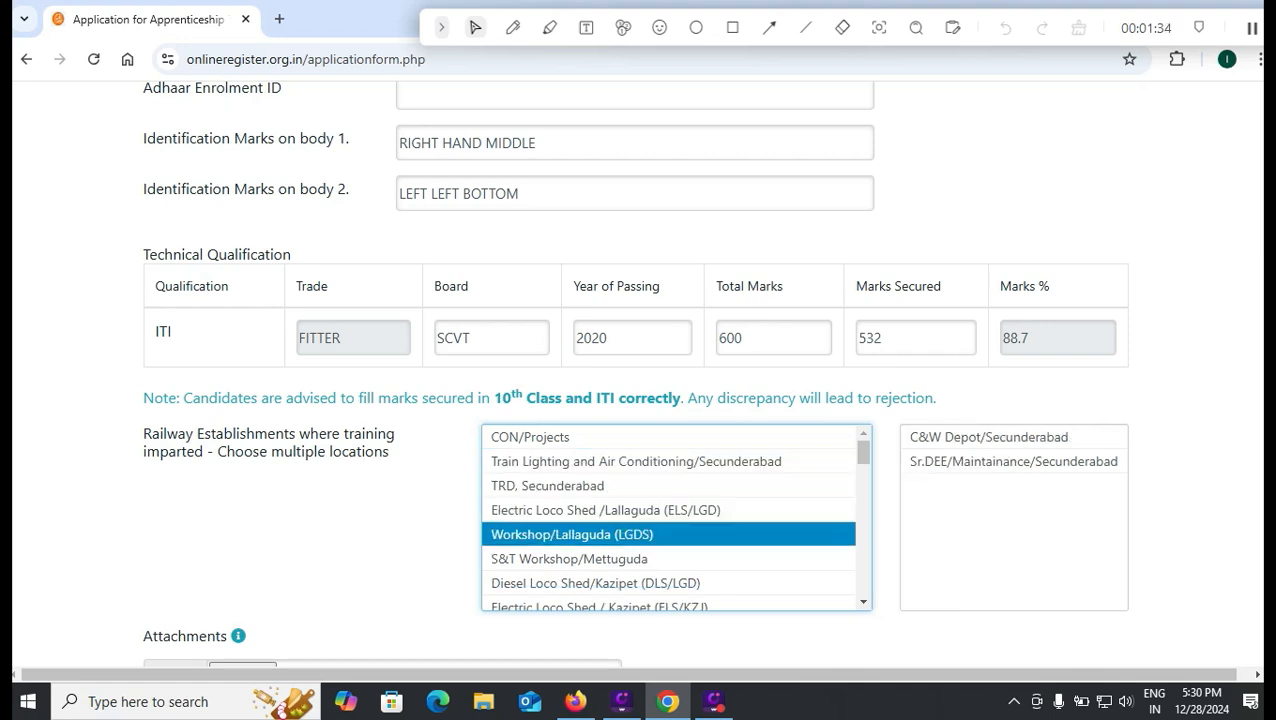
scroll(650, 537, down, 1)
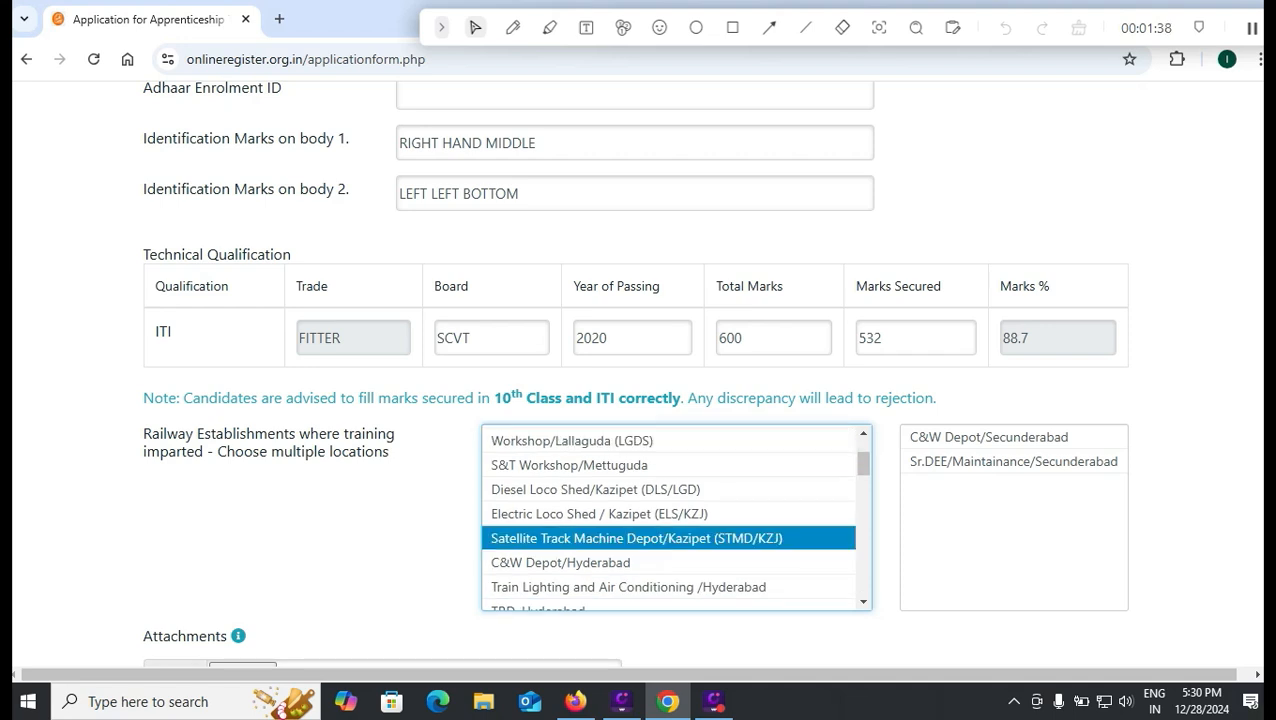
scroll(650, 527, down, 1)
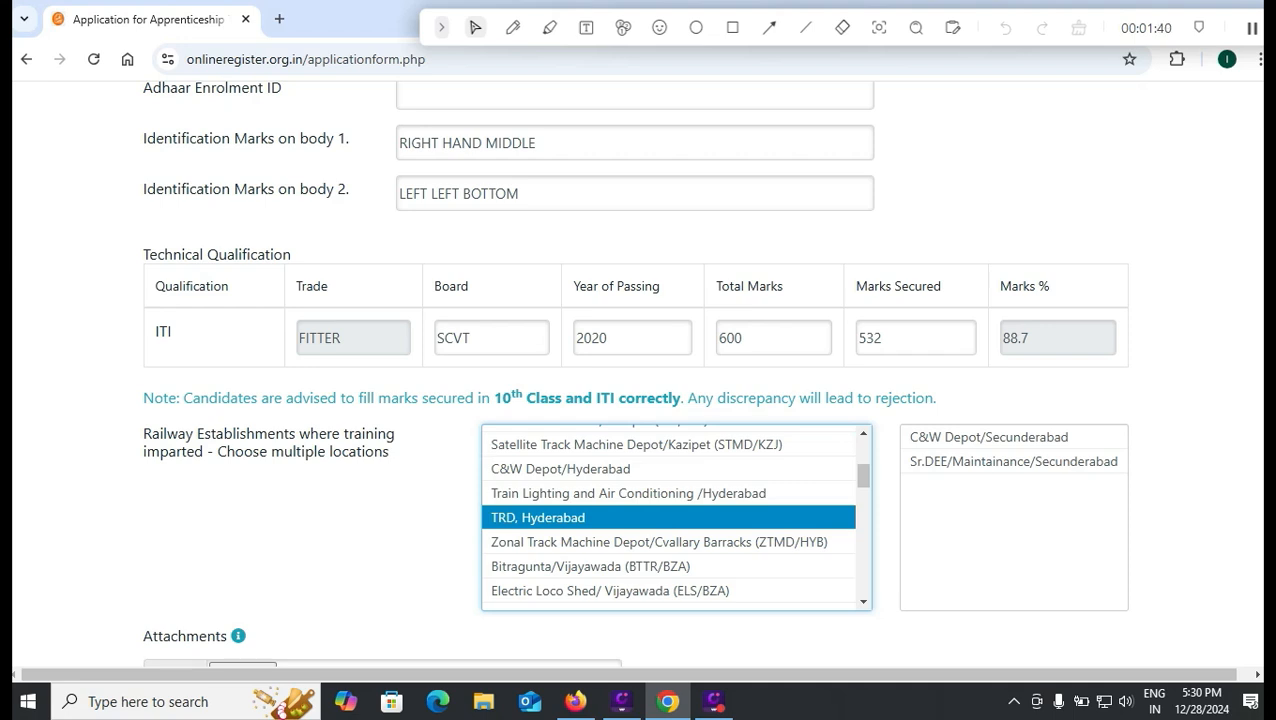
- Browse the establishments list down to the Nanded entries, then switch to ACTAPP24.pdf
key(Down)
key(Down)
key(Down)
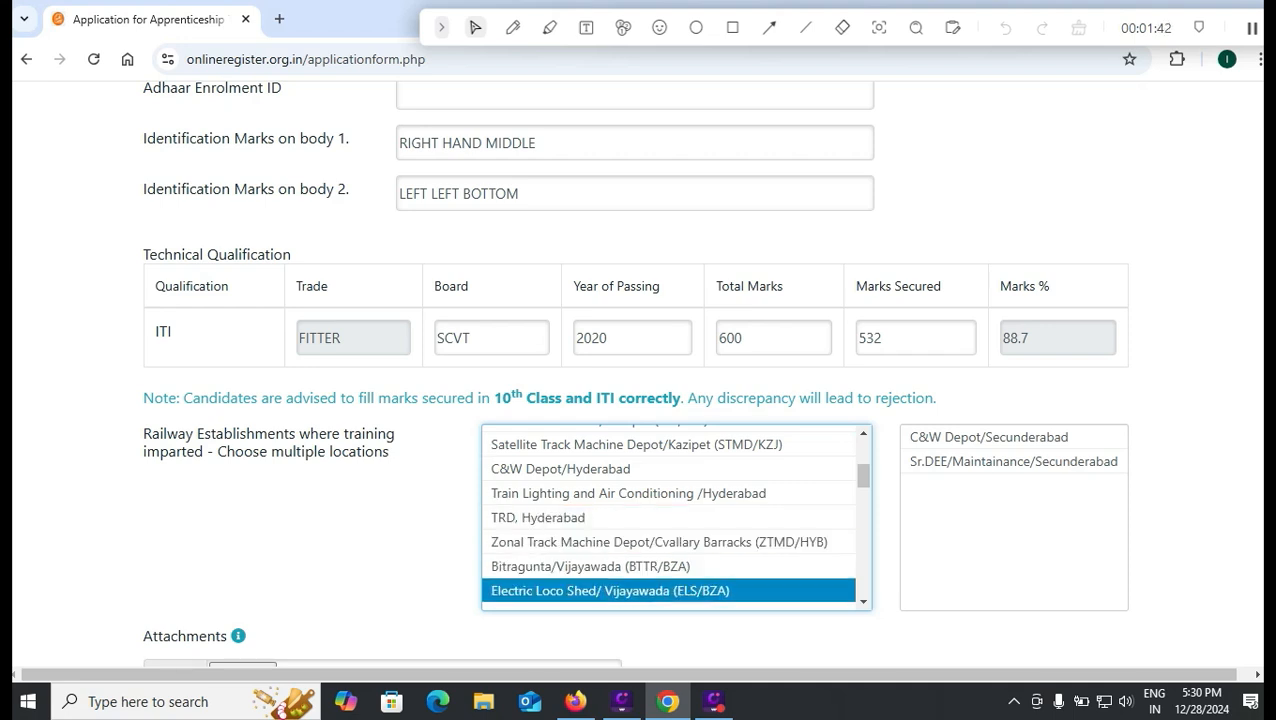
scroll(680, 590, down, 1)
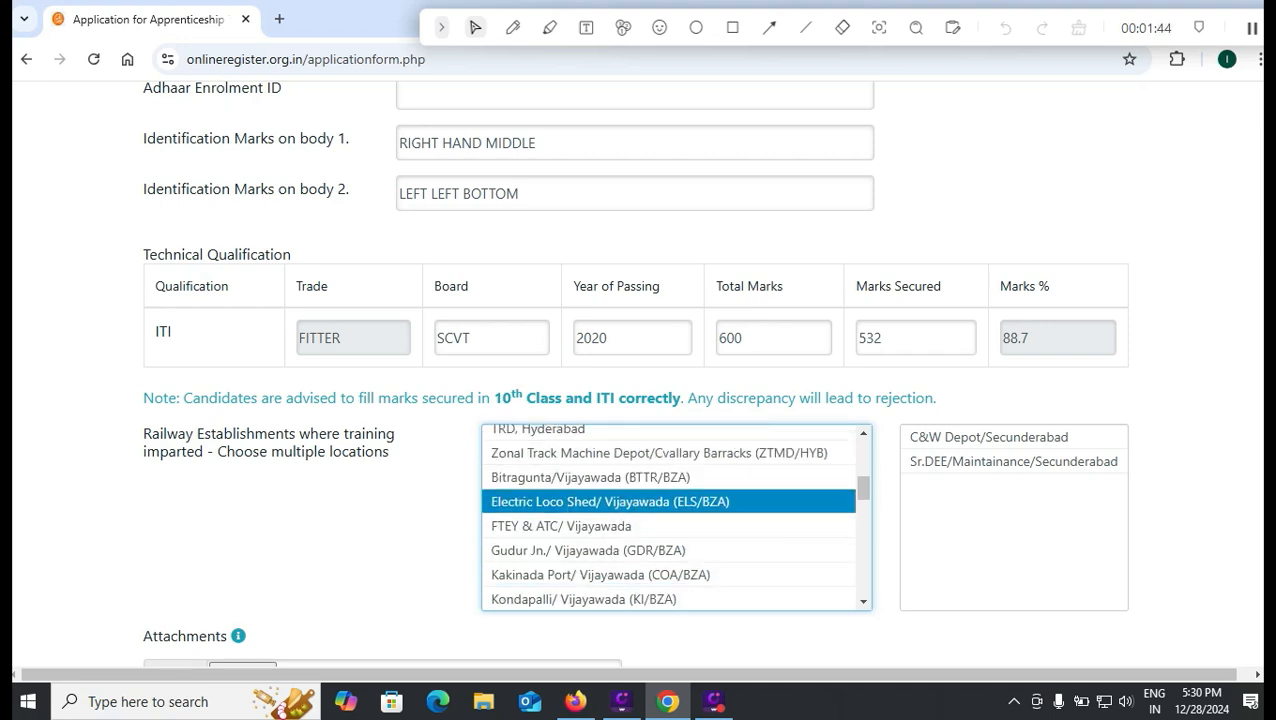
drag(863, 487, 863, 583)
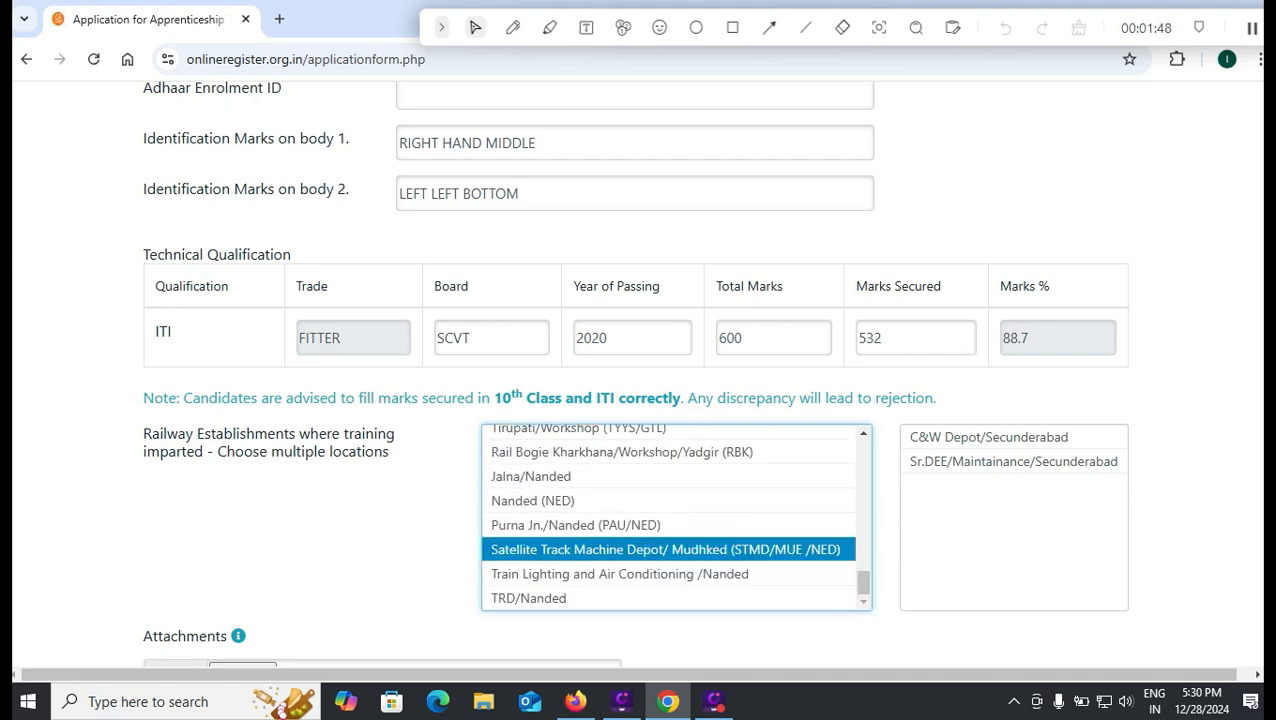
key(alt+Tab)
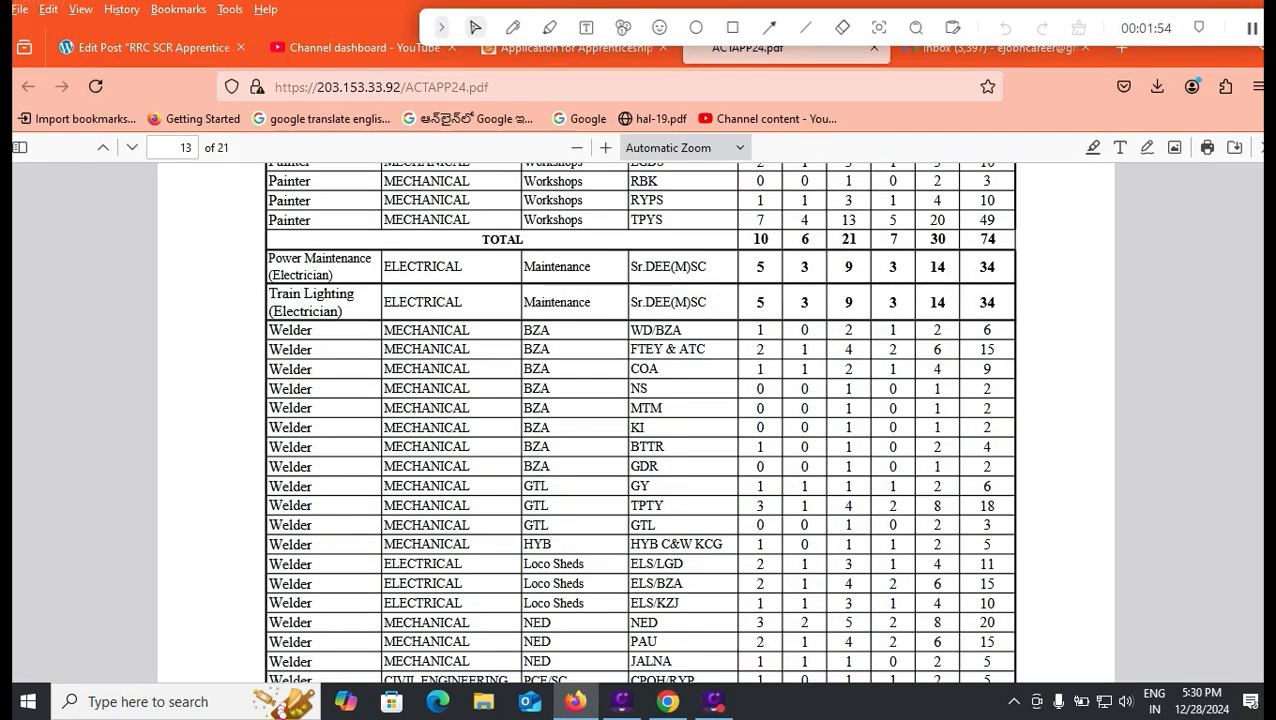
- Scroll the ACTAPP24.pdf vacancy tables back from page 13 to page 10
scroll(636, 420, up, 5)
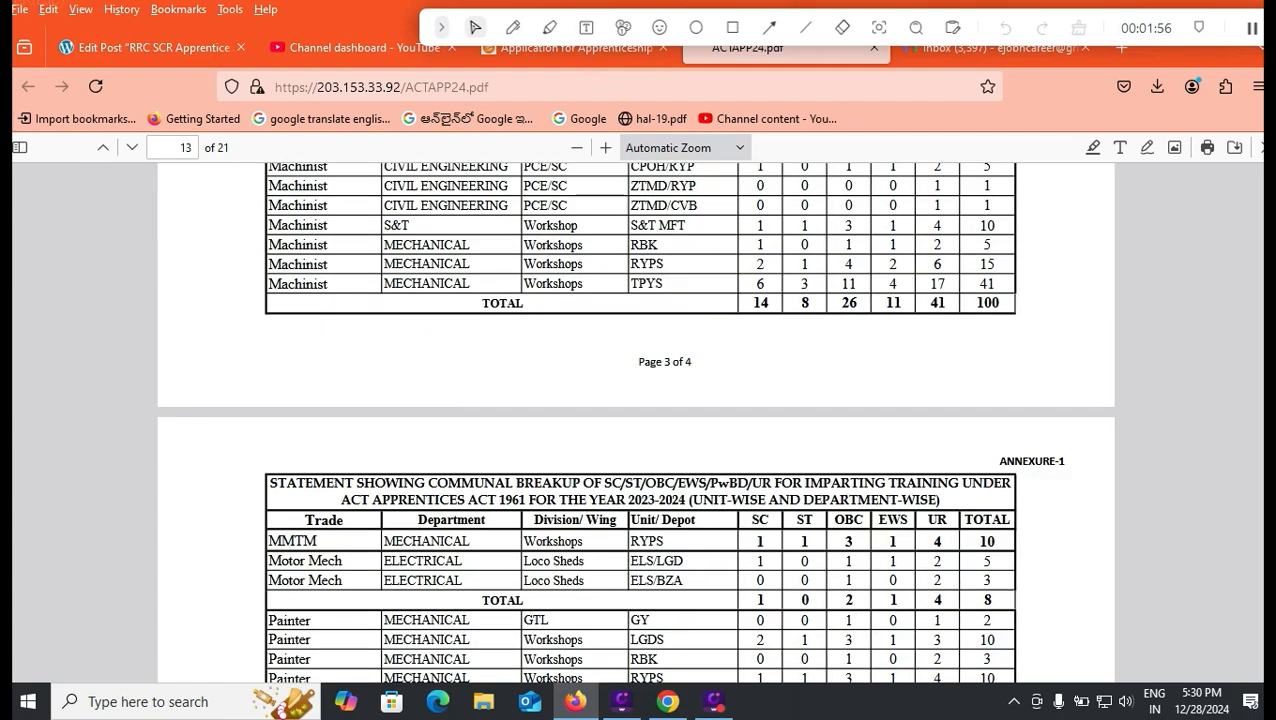
scroll(636, 420, up, 4)
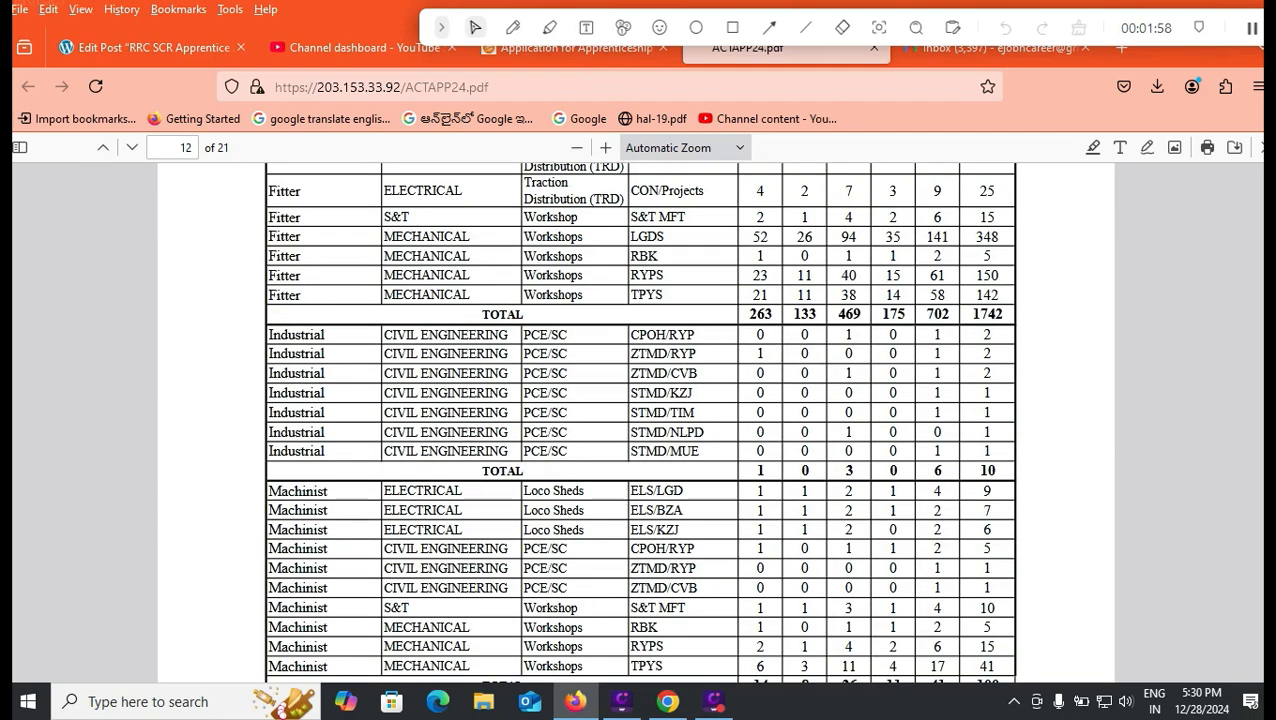
scroll(636, 420, up, 4)
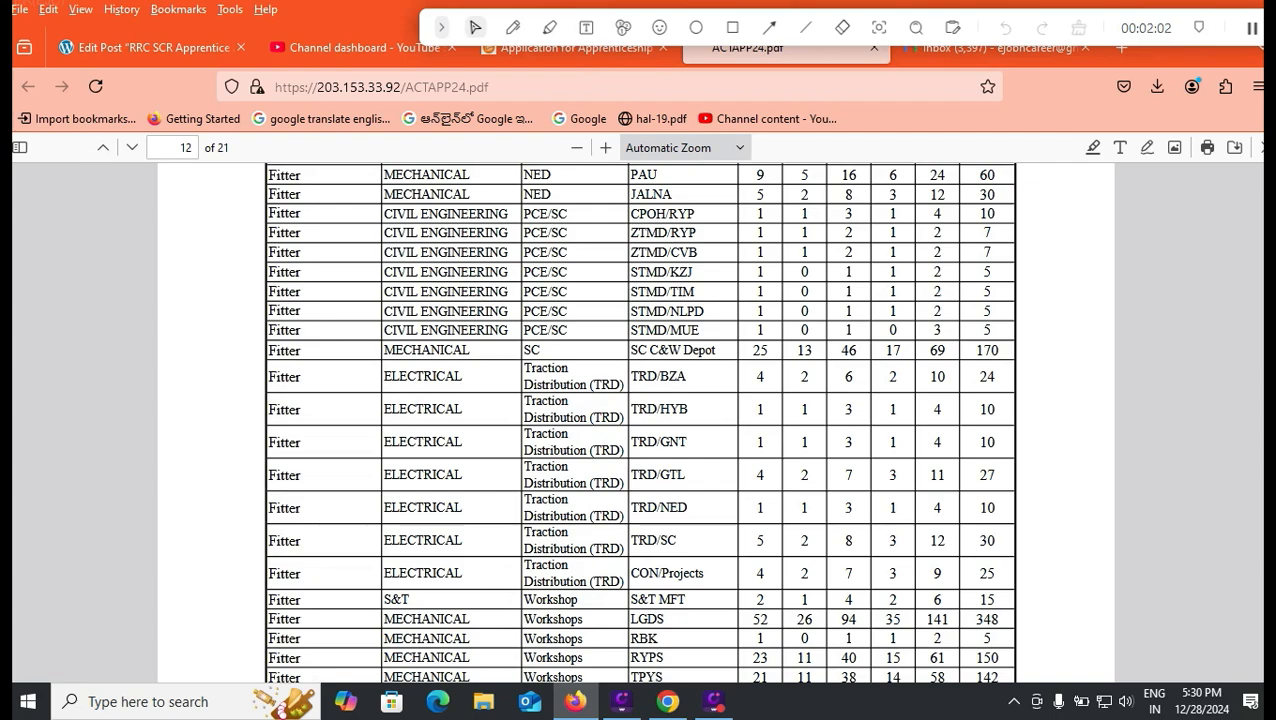
scroll(636, 420, up, 4)
scroll(636, 420, up, 14)
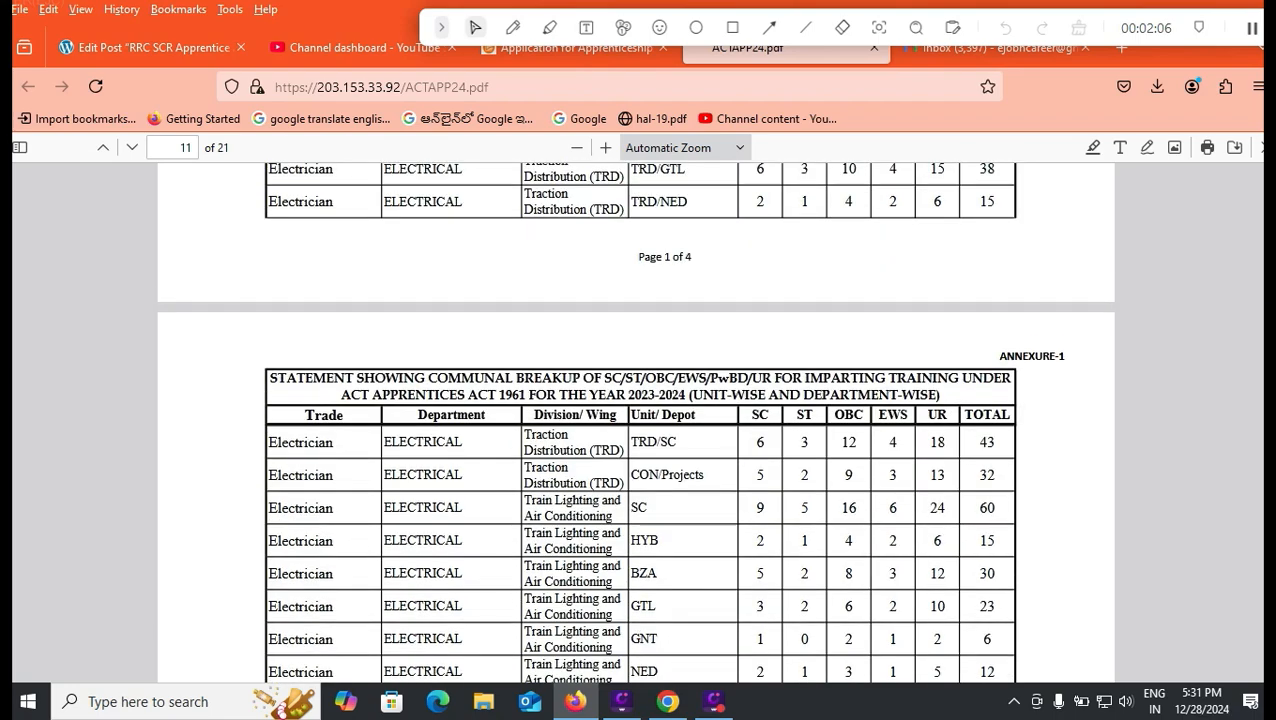
scroll(636, 420, up, 5)
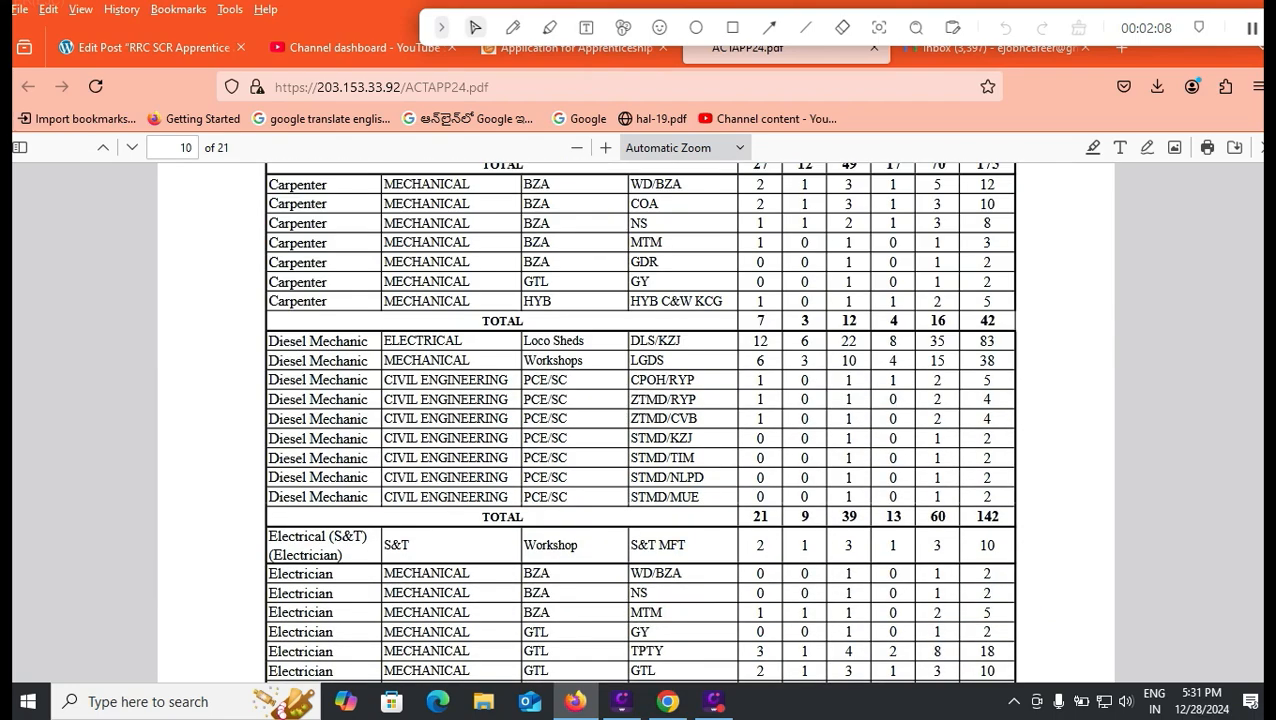
scroll(636, 420, up, 3)
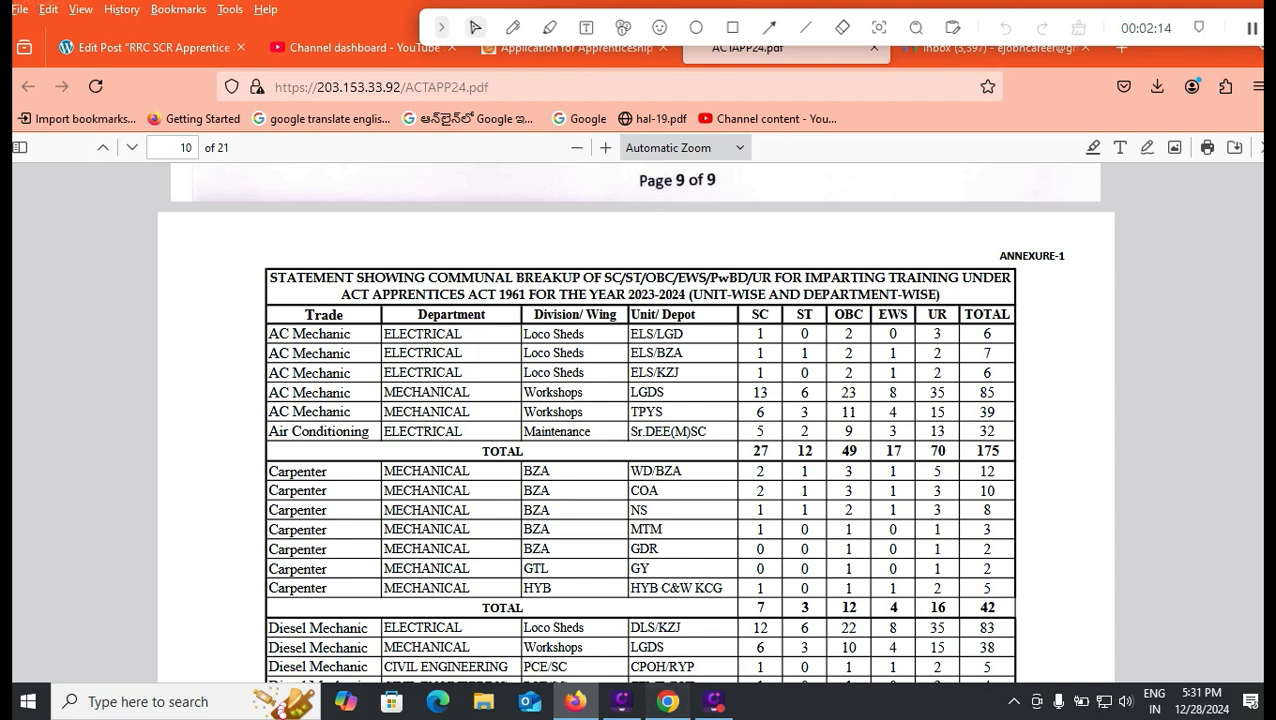
- Return to the apprentice application form's training locations list in Chrome
click(667, 701)
click(640, 501)
key(Up)
key(Up)
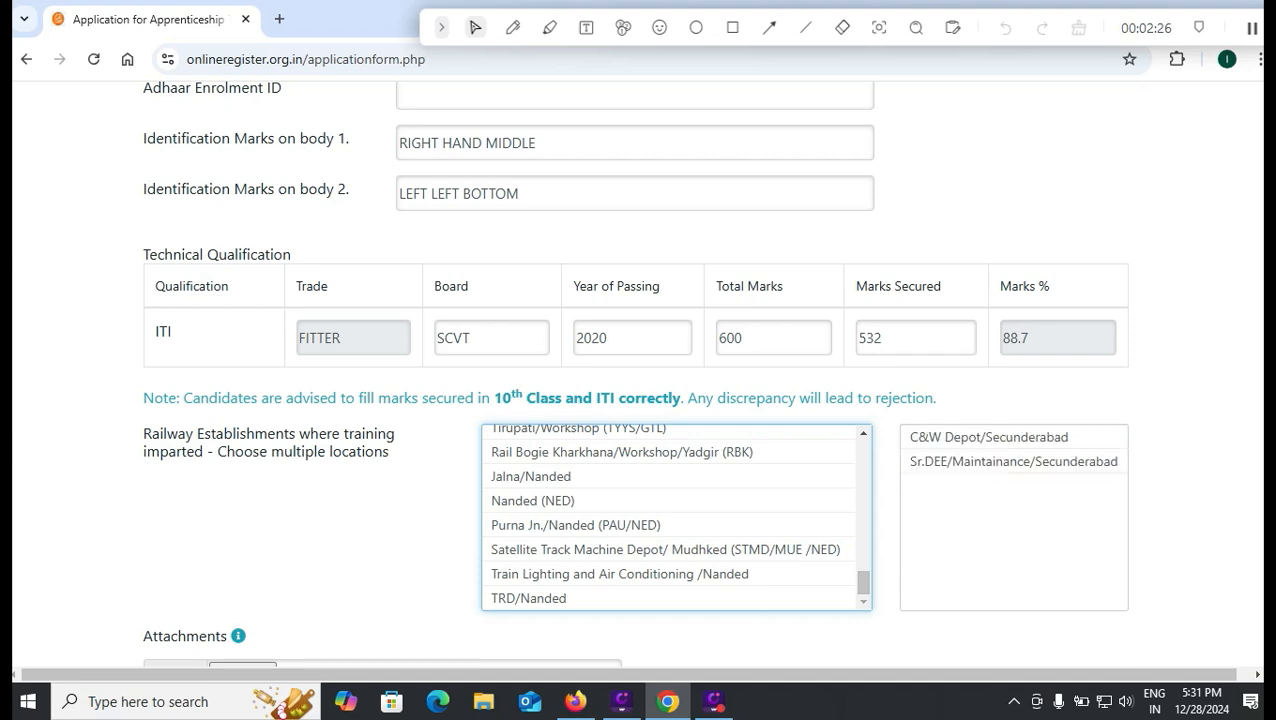
- Remove all Secunderabad entries, including TRD, C&W Depot and Sr.DEE, from the chosen locations
drag(940, 462, 954, 438)
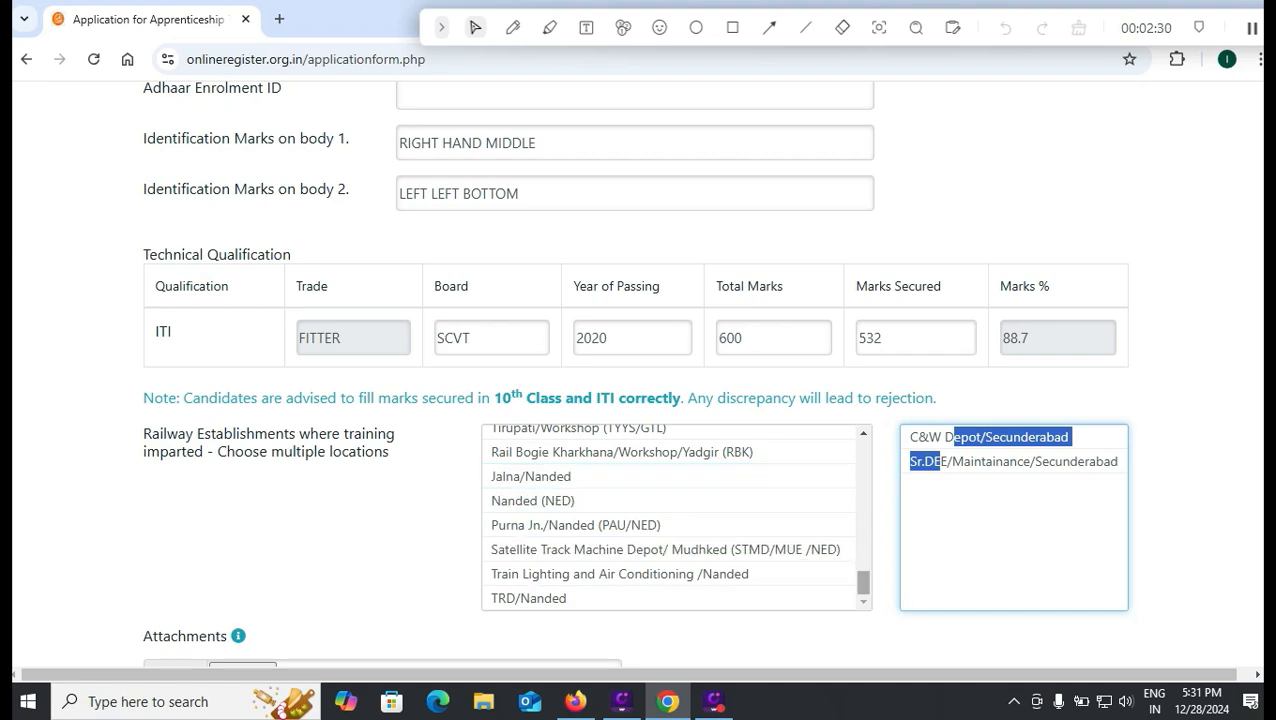
drag(863, 580, 863, 452)
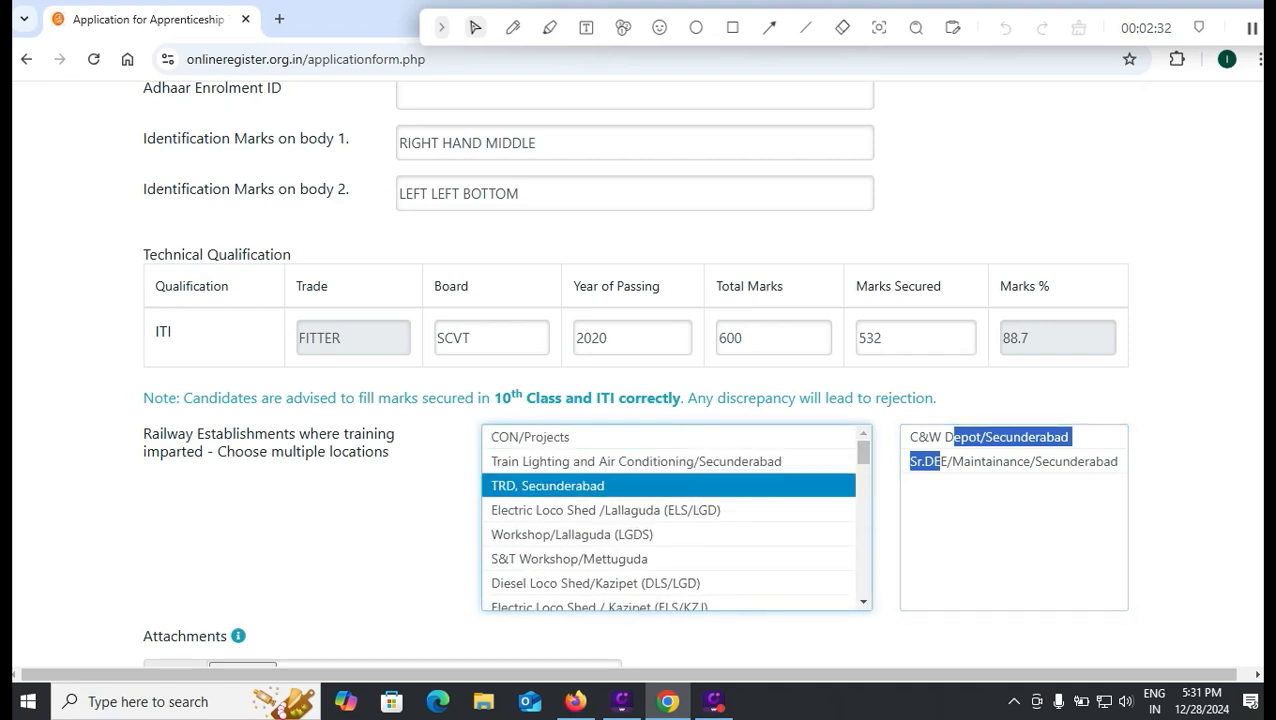
click(560, 485)
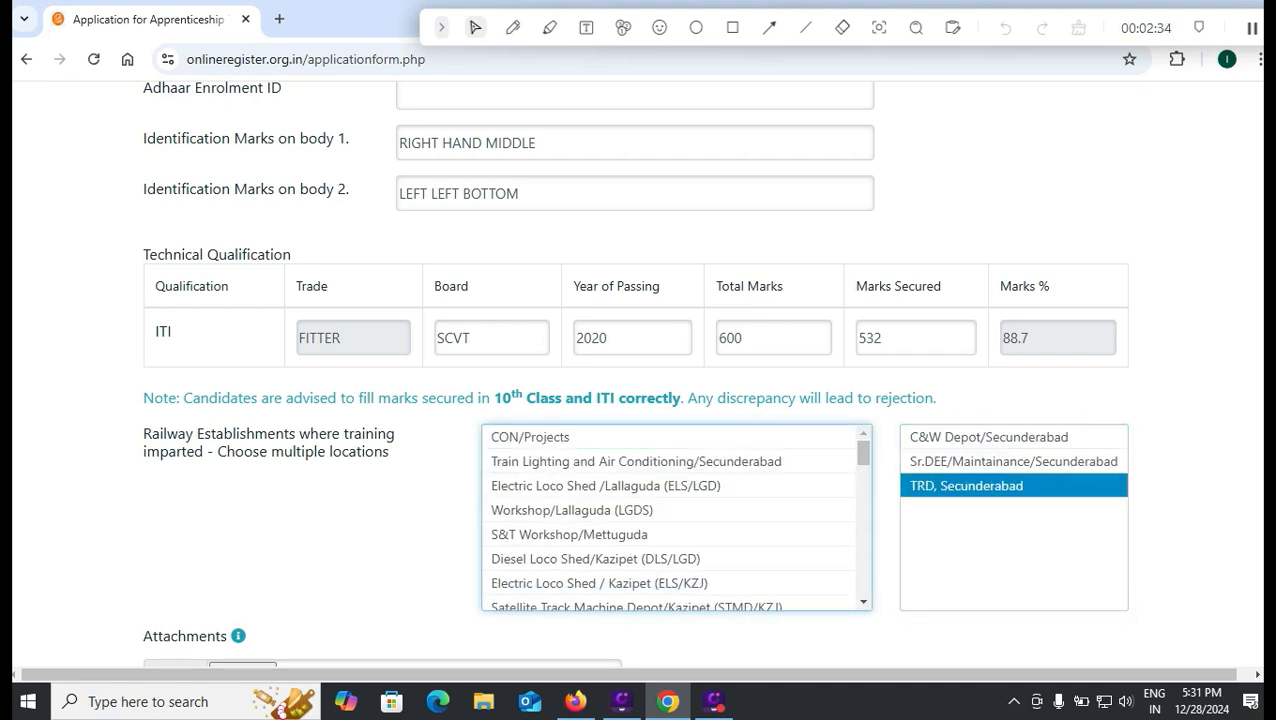
click(966, 485)
click(966, 461)
click(966, 437)
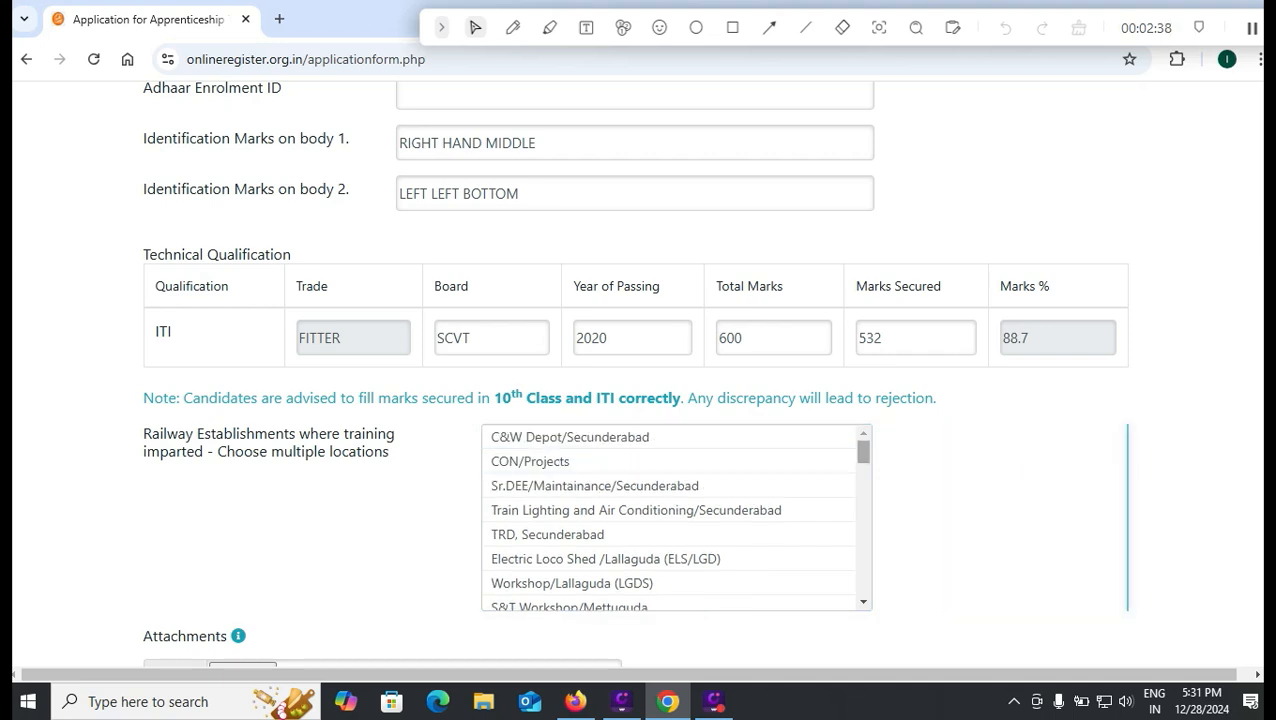
click(560, 534)
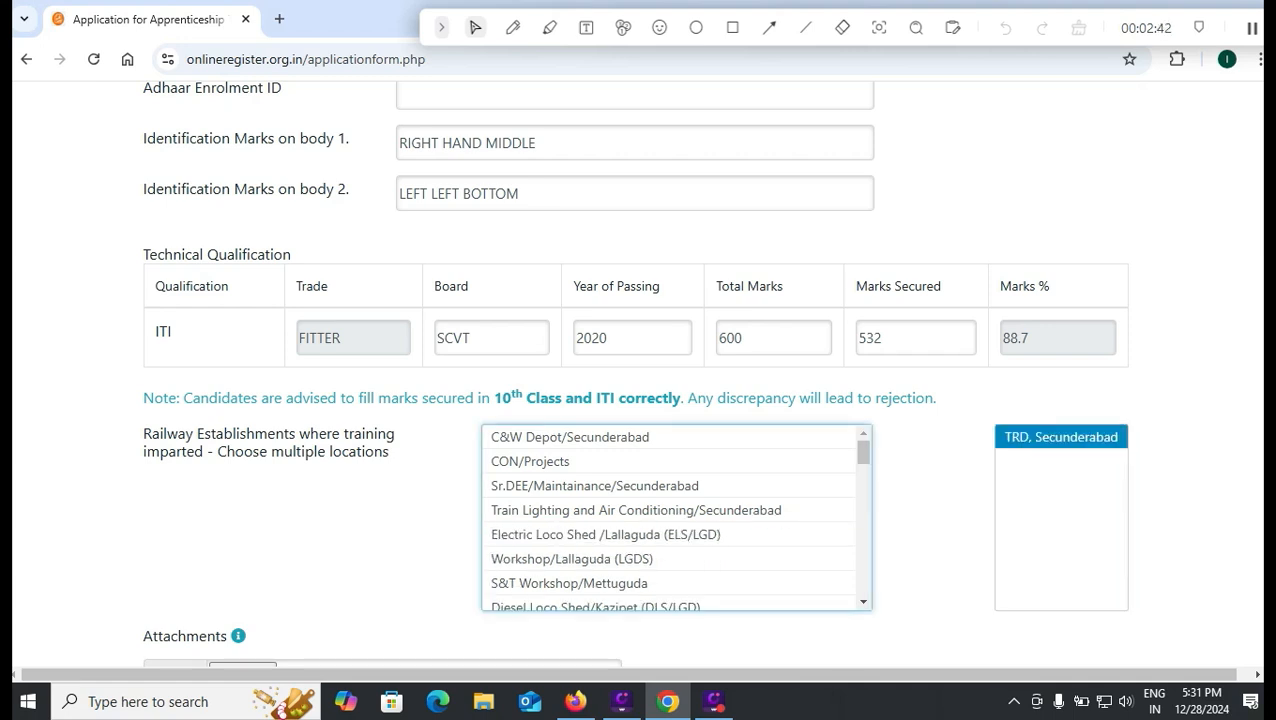
click(1056, 437)
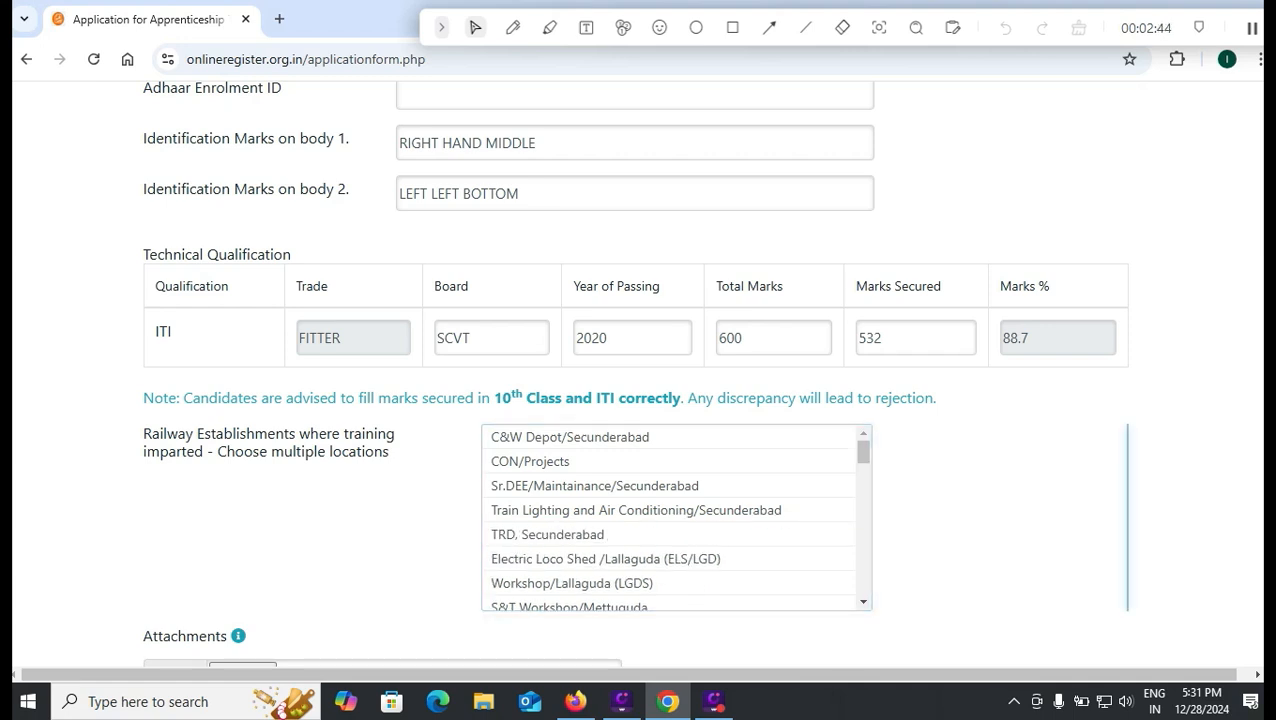
- Choose Bitragunta/Vijayawada (BTTR/BZA) and FTEY & ATC/ Vijayawada as training locations
scroll(668, 486, up, 2)
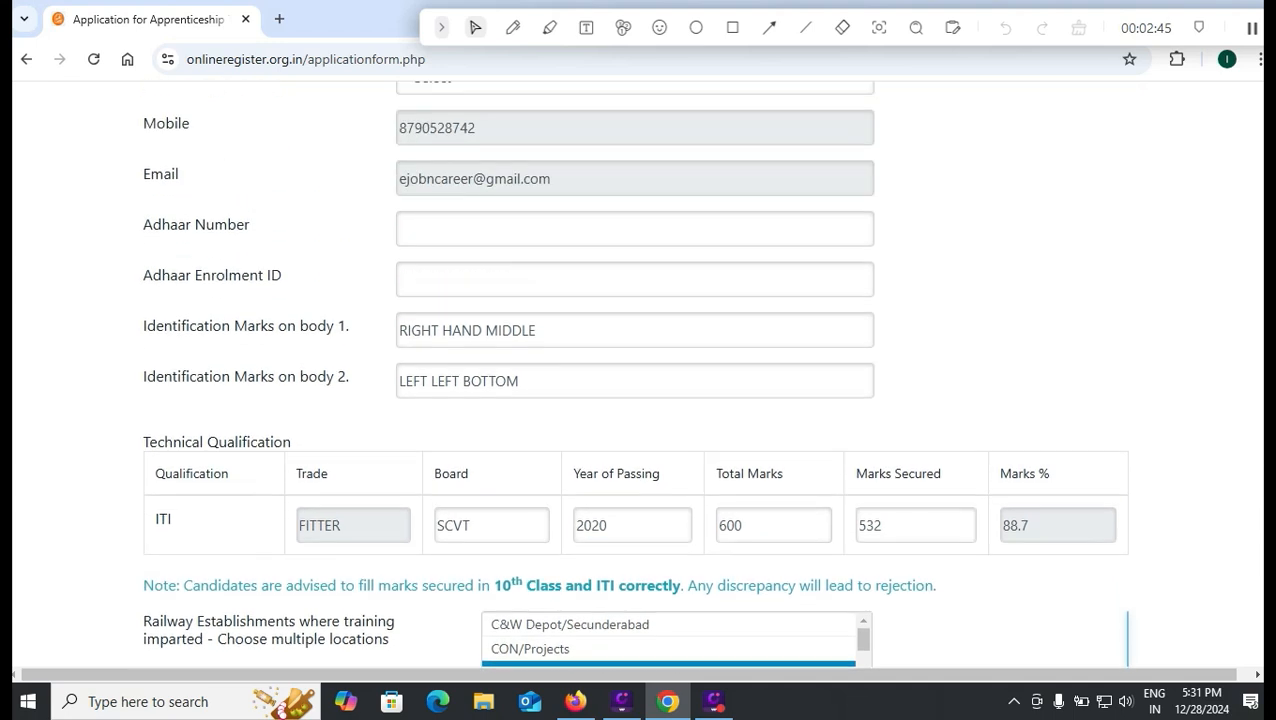
scroll(668, 486, down, 1)
scroll(640, 580, down, 3)
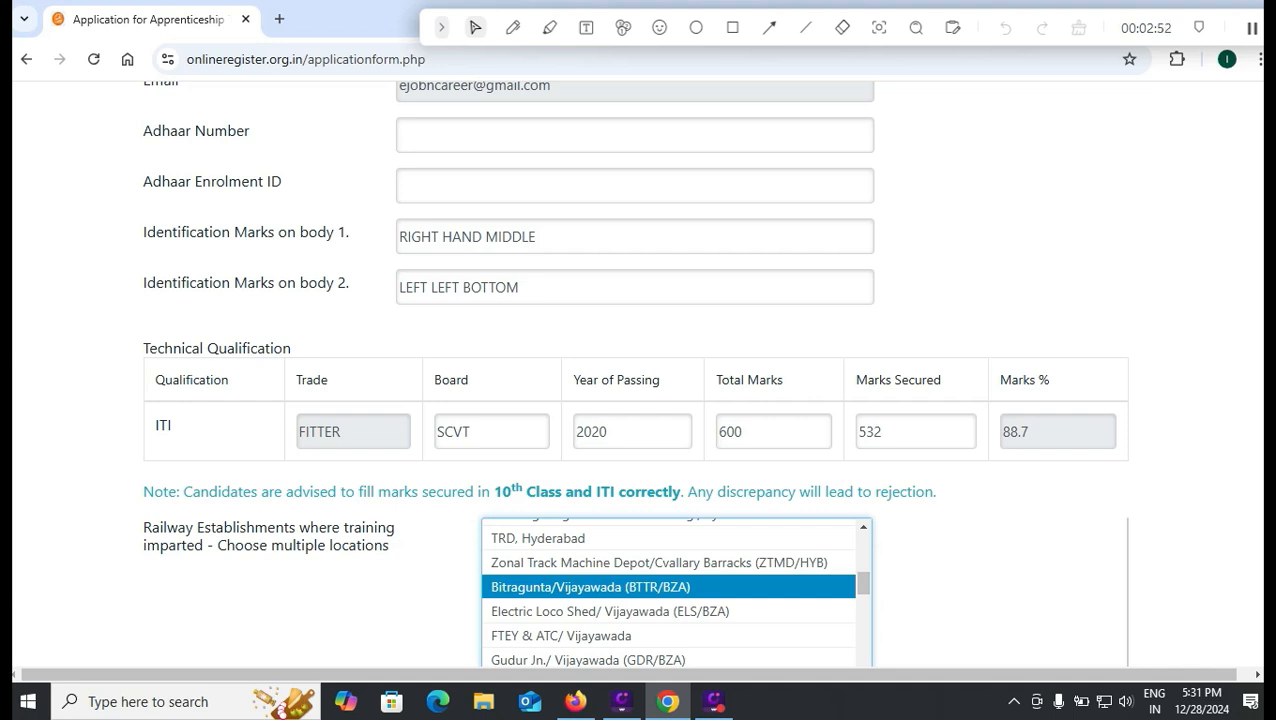
click(590, 586)
click(590, 611)
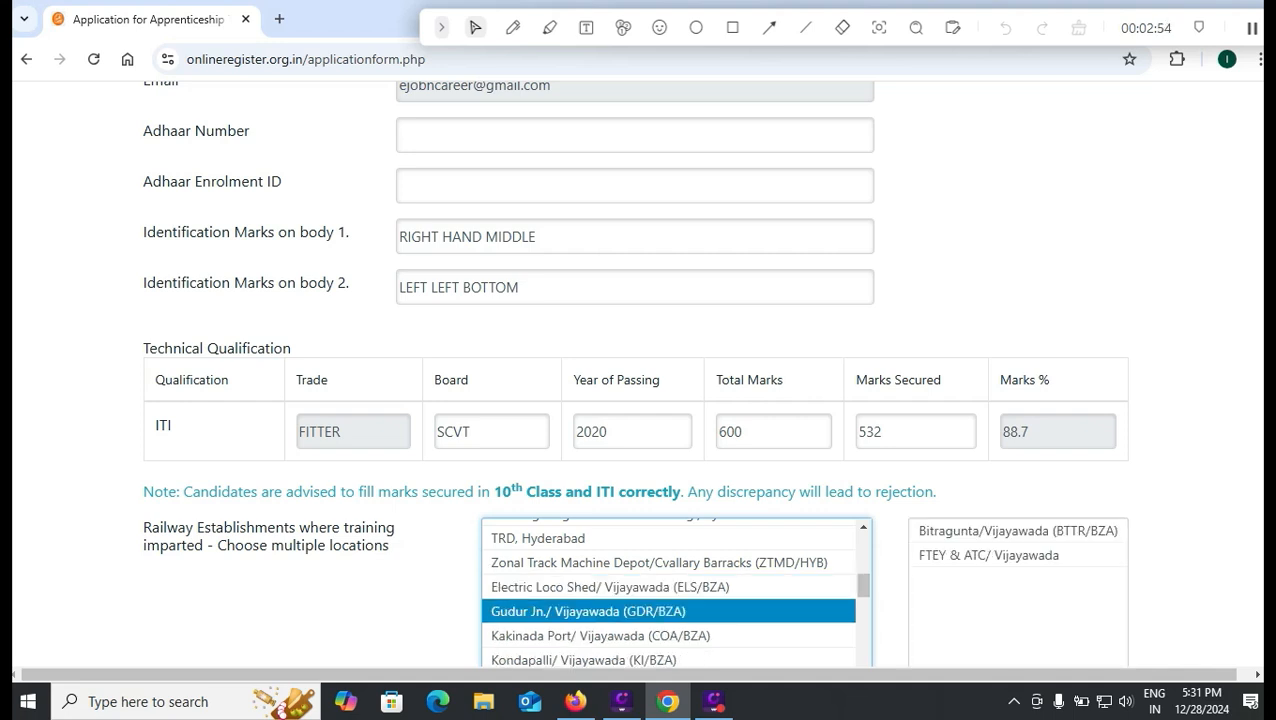
scroll(1000, 556, down, 2)
scroll(676, 423, down, 3)
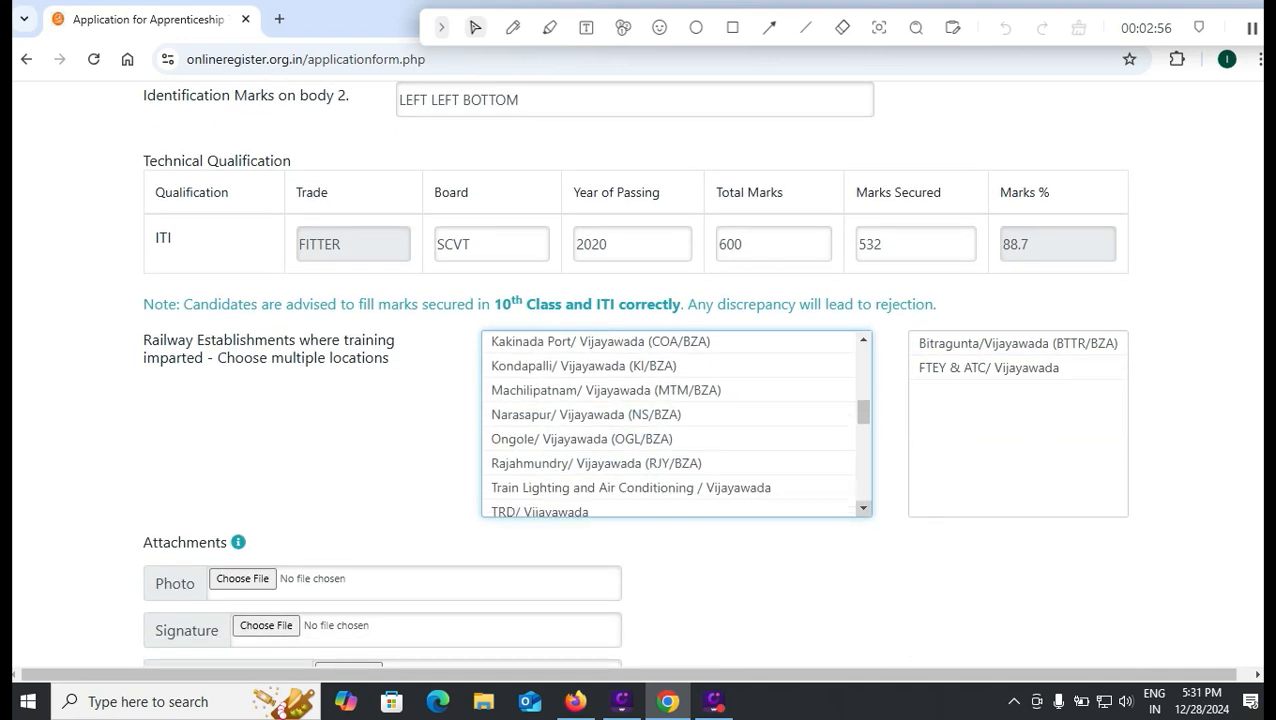
scroll(640, 380, down, 2)
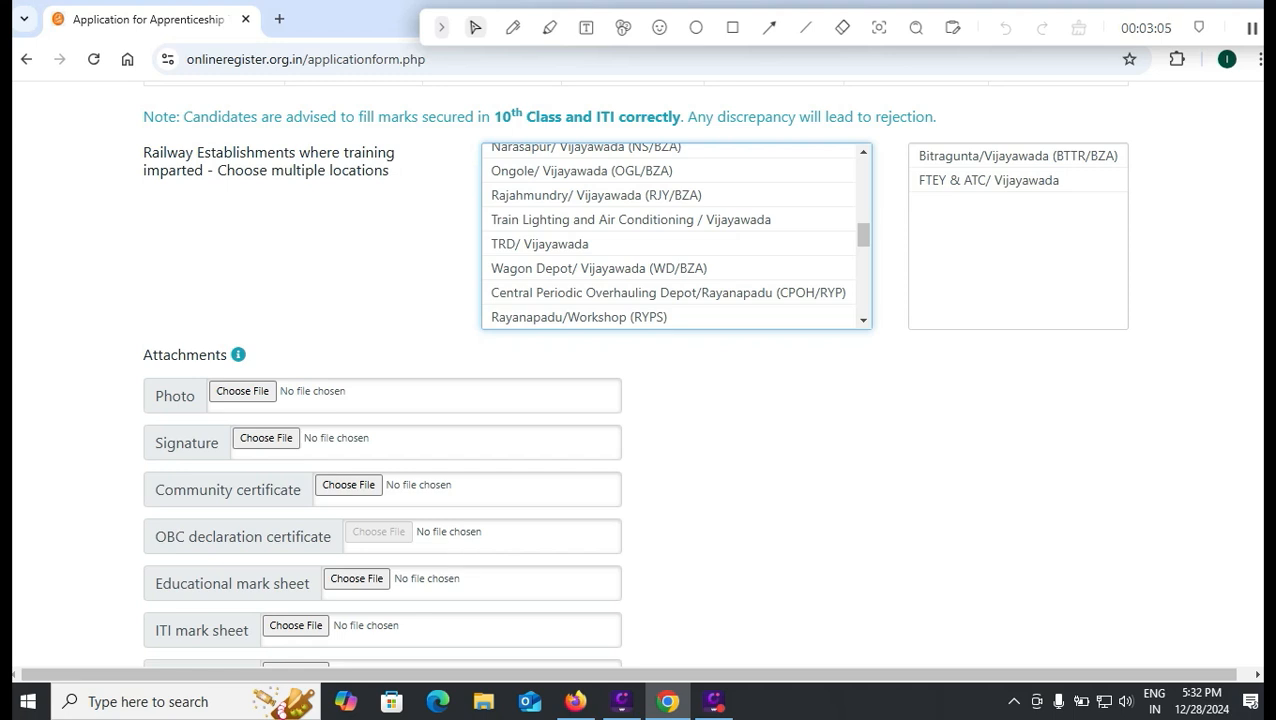
- Scroll through the empty Attachments fields from Photo down to RDAT Registration Form (PDF)
scroll(355, 484, down, 1)
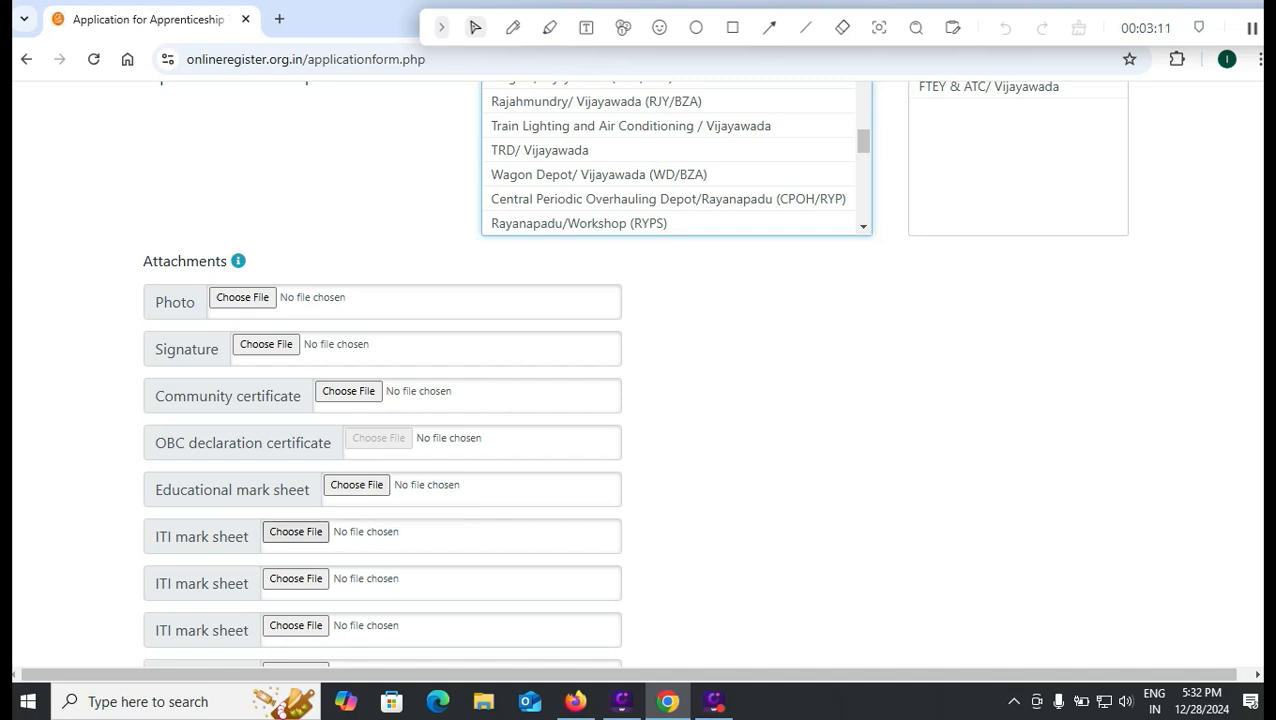
scroll(300, 535, down, 1)
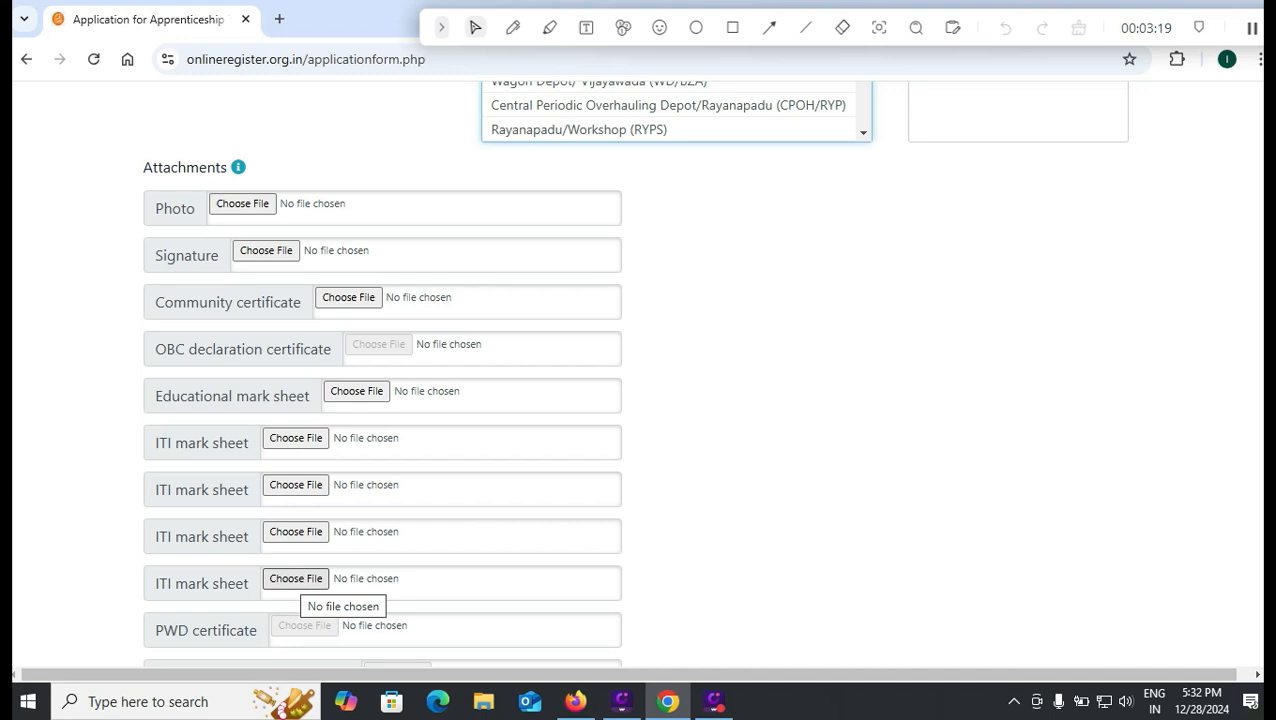
scroll(638, 380, down, 1)
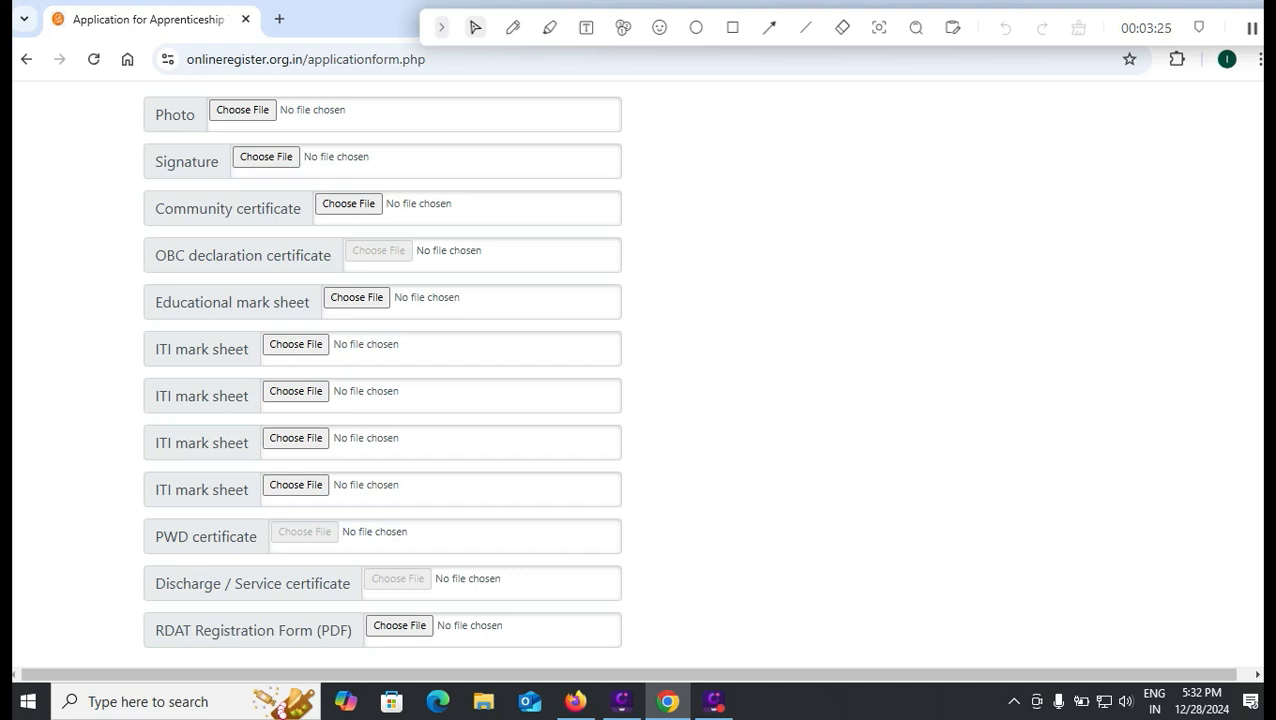
scroll(382, 370, down, 2)
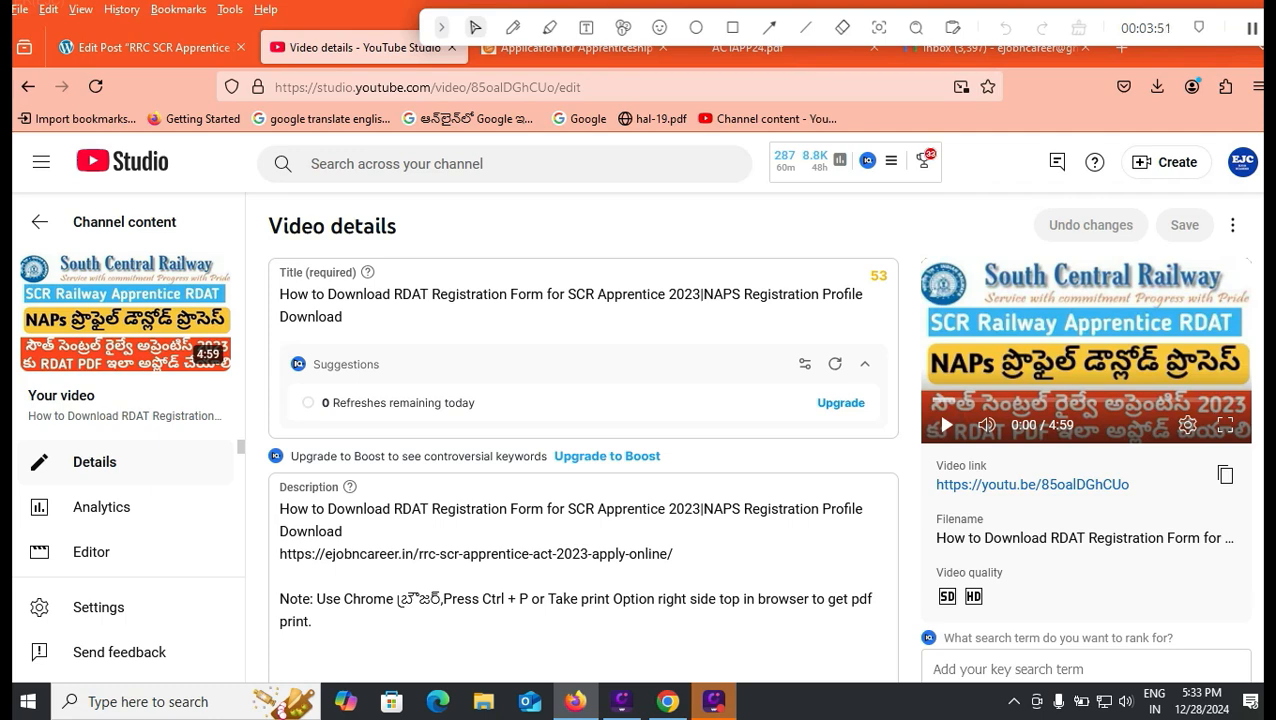
- Return from YouTube Studio to the apprentice application form in Chrome
click(668, 701)
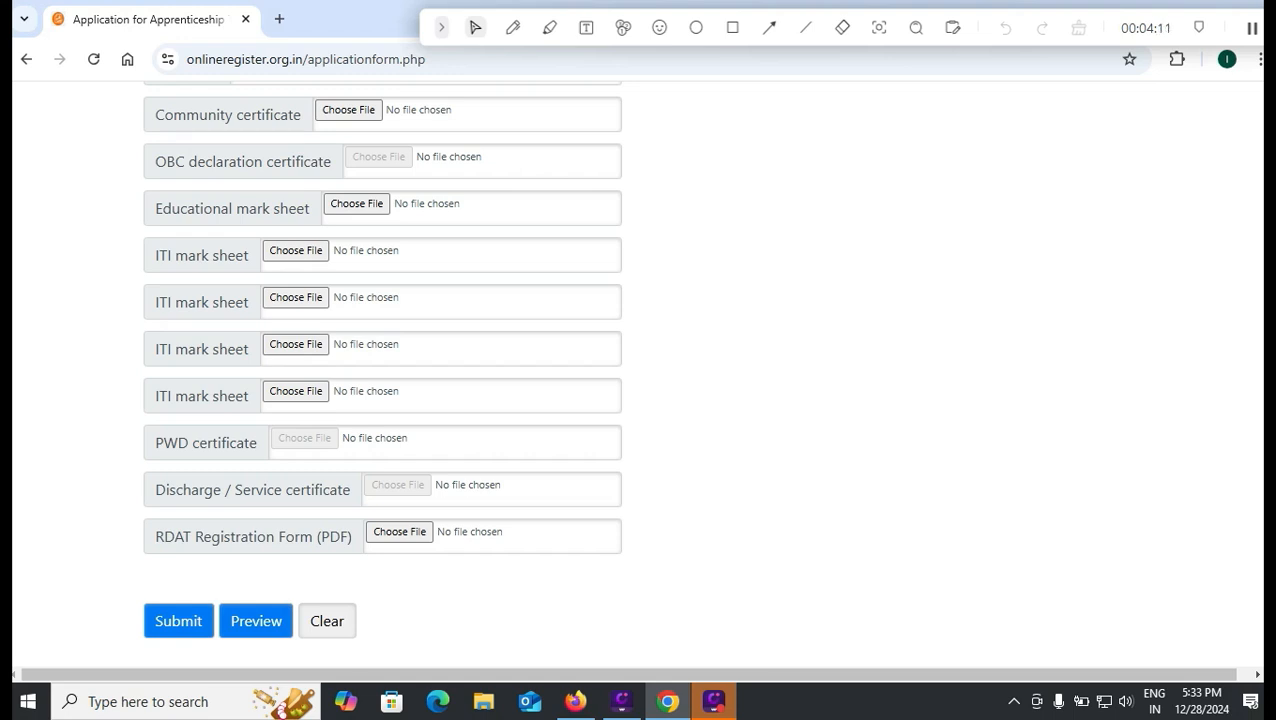
- Submit the form, reaching the declaration dated 28/12/2024, place TIRUPATI, with payment instructions
click(733, 27)
mouse_move(114, 590)
mouse_down()
mouse_move(196, 658)
mouse_move(219, 653)
mouse_up()
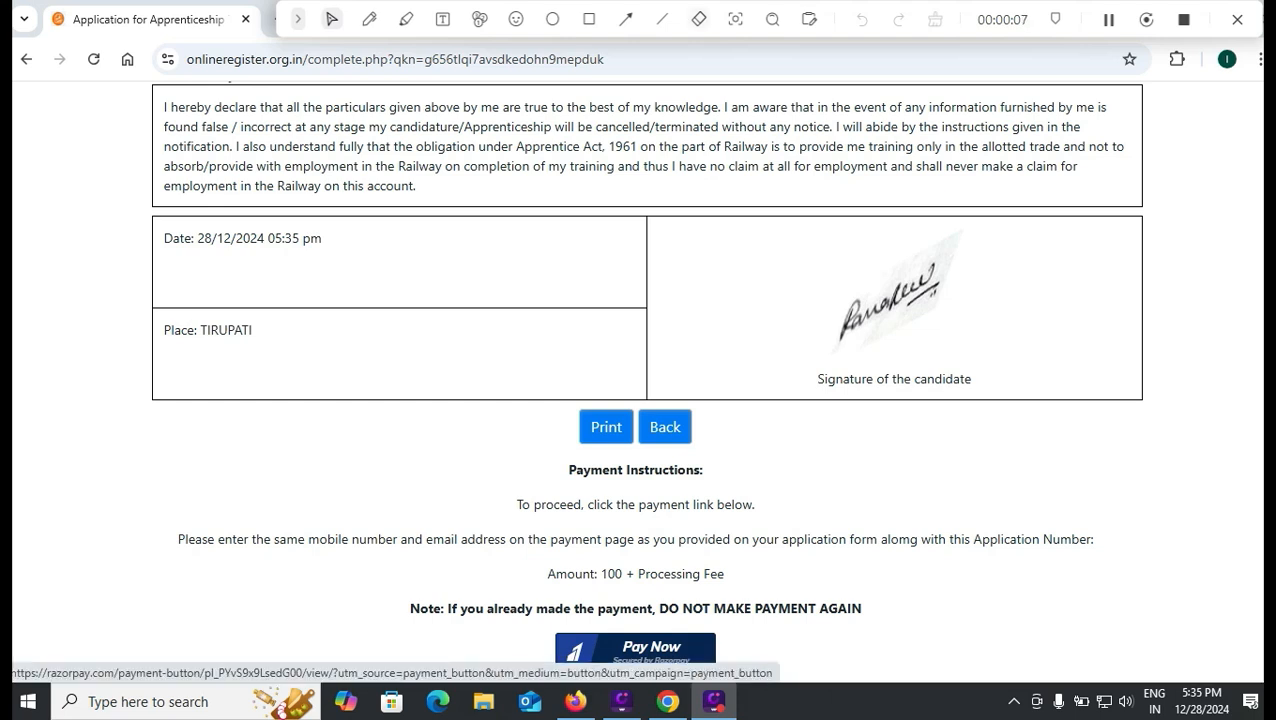
- Highlight the don't-pay-twice warning, then review the ₹102.50 Razorpay options: UPI QR, UPI, cards, netbanking, wallet
drag(503, 609, 684, 648)
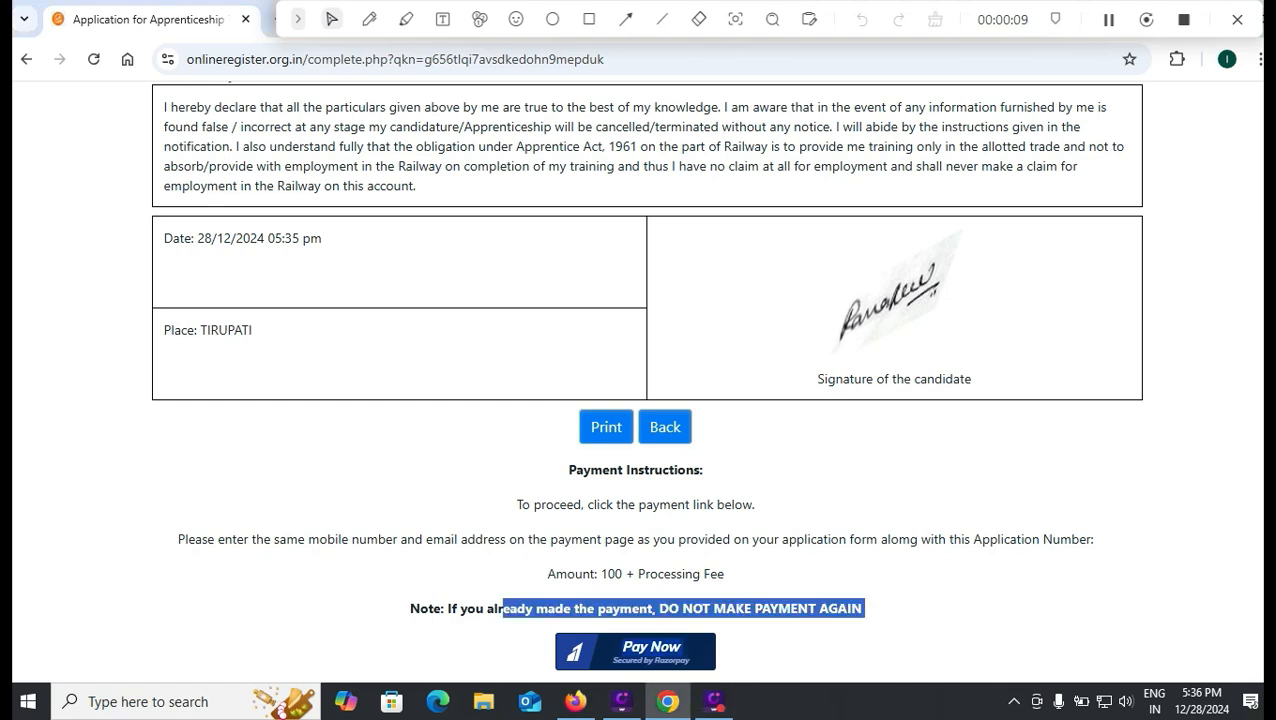
click(589, 19)
drag(512, 619, 766, 674)
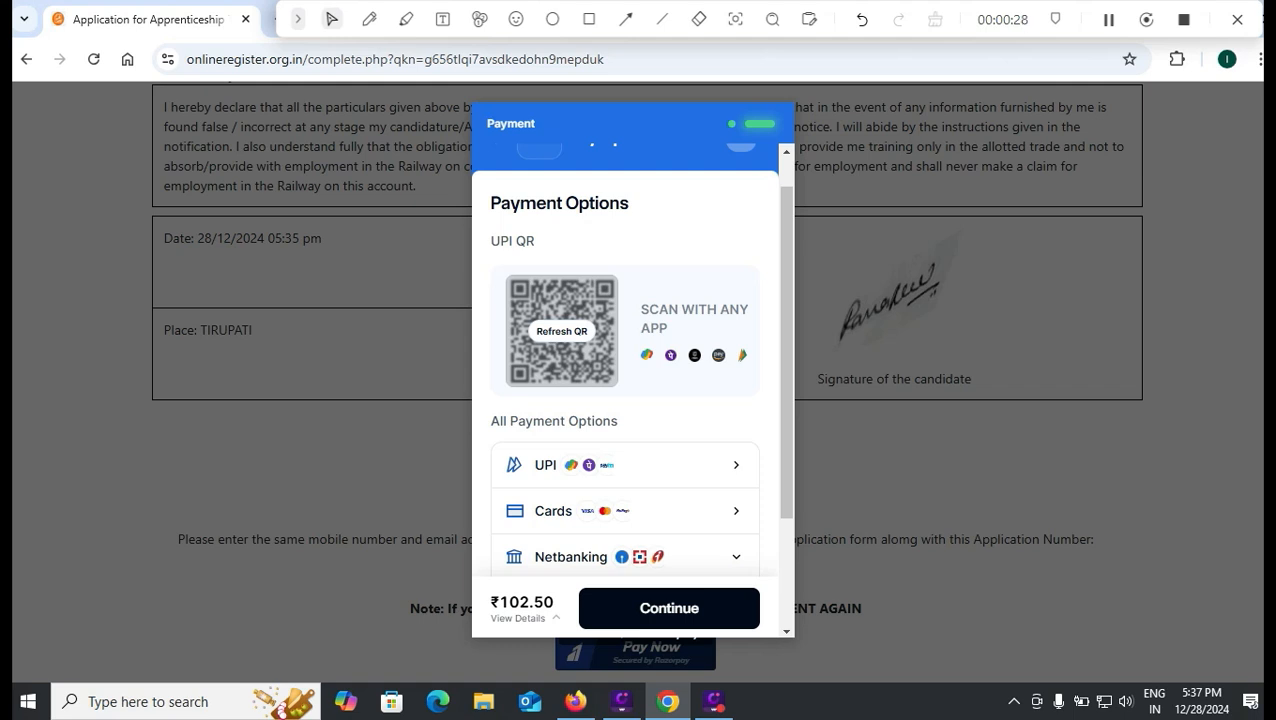
scroll(631, 353, down, 2)
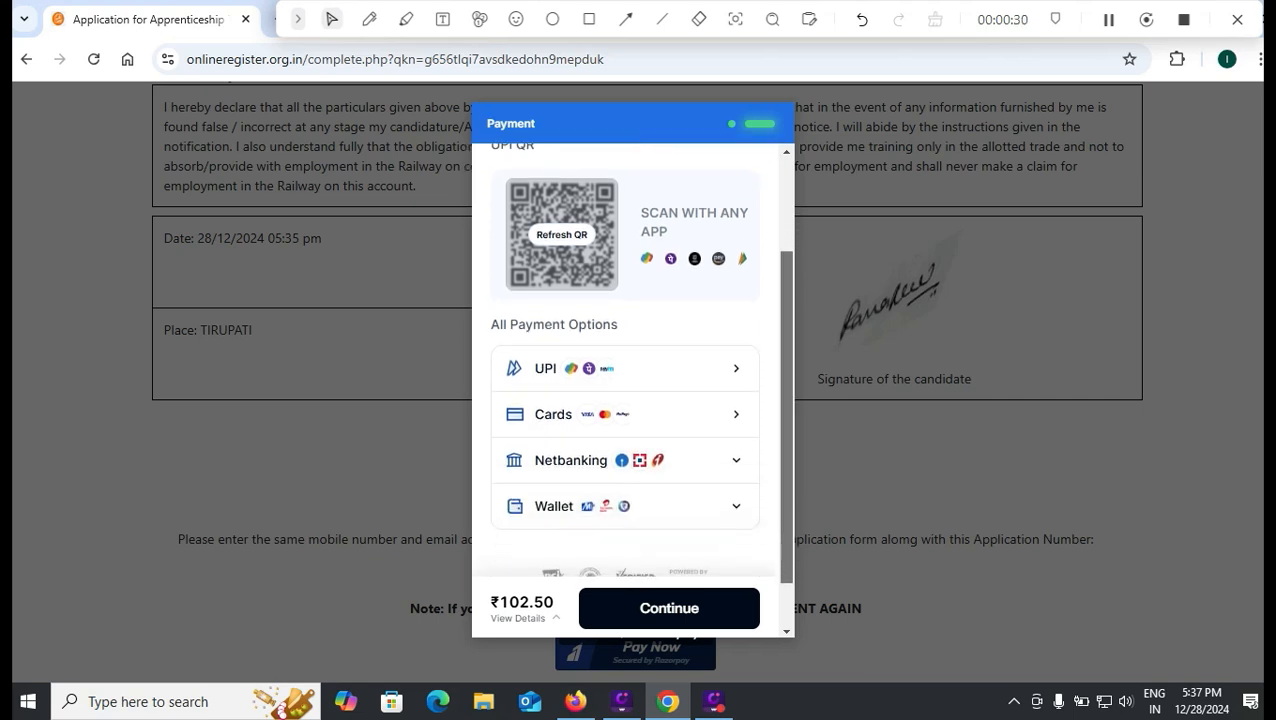
scroll(631, 370, up, 2)
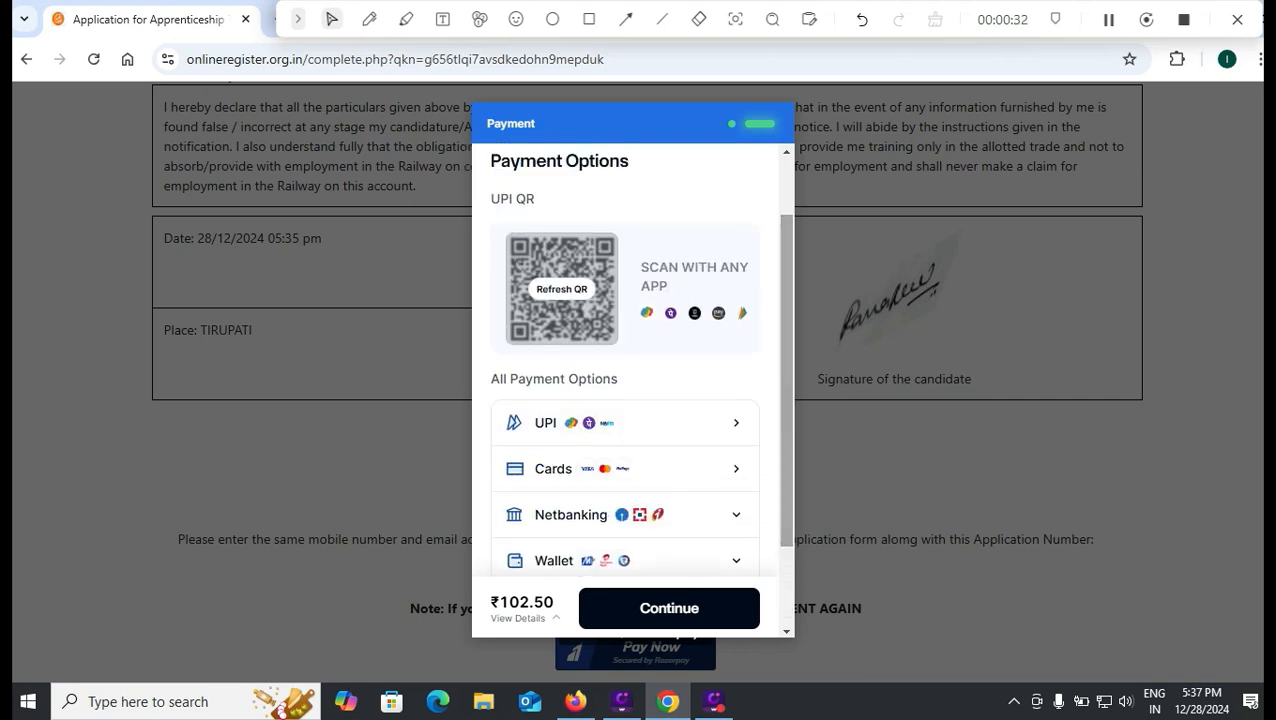